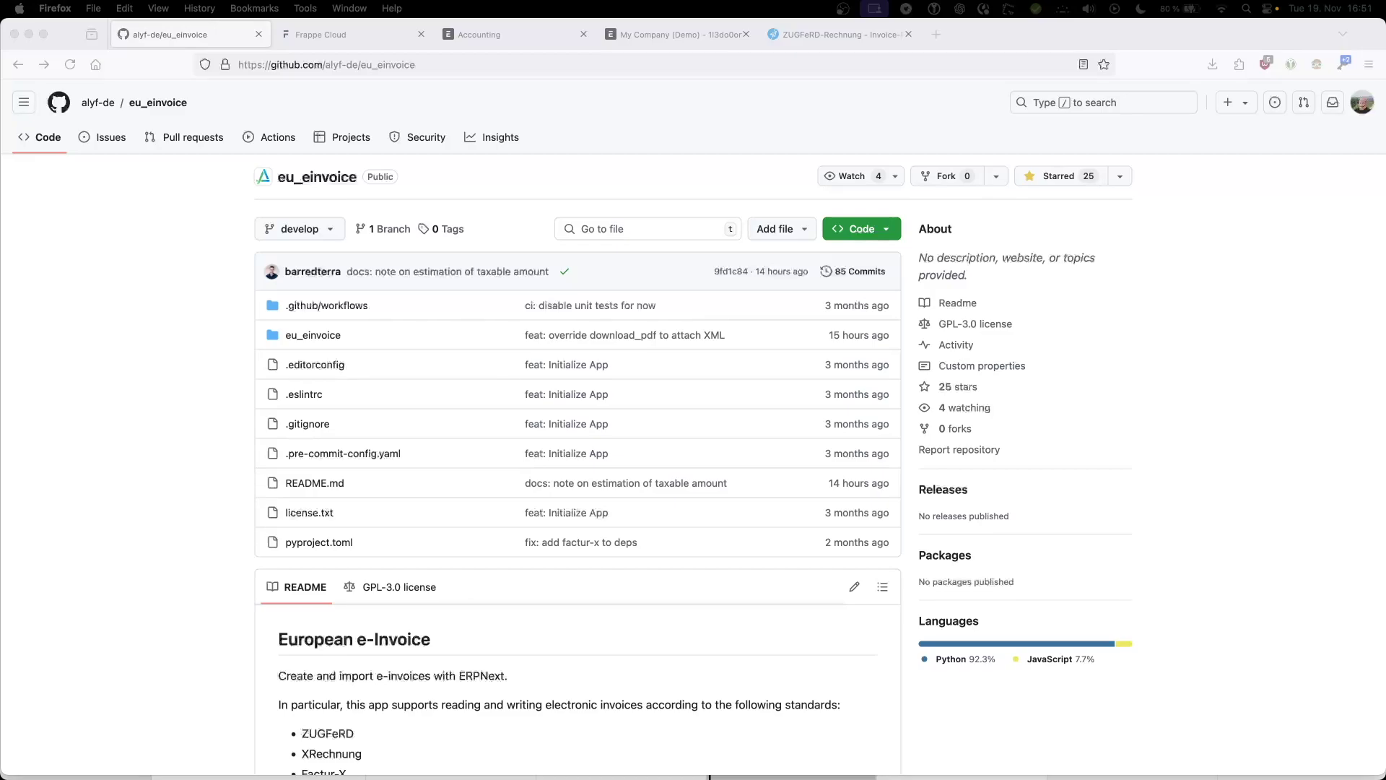
- Read the eu_einvoice README from the supported standards through installation, code list setup and the Purchase Invoice import section
left_click(453, 62)
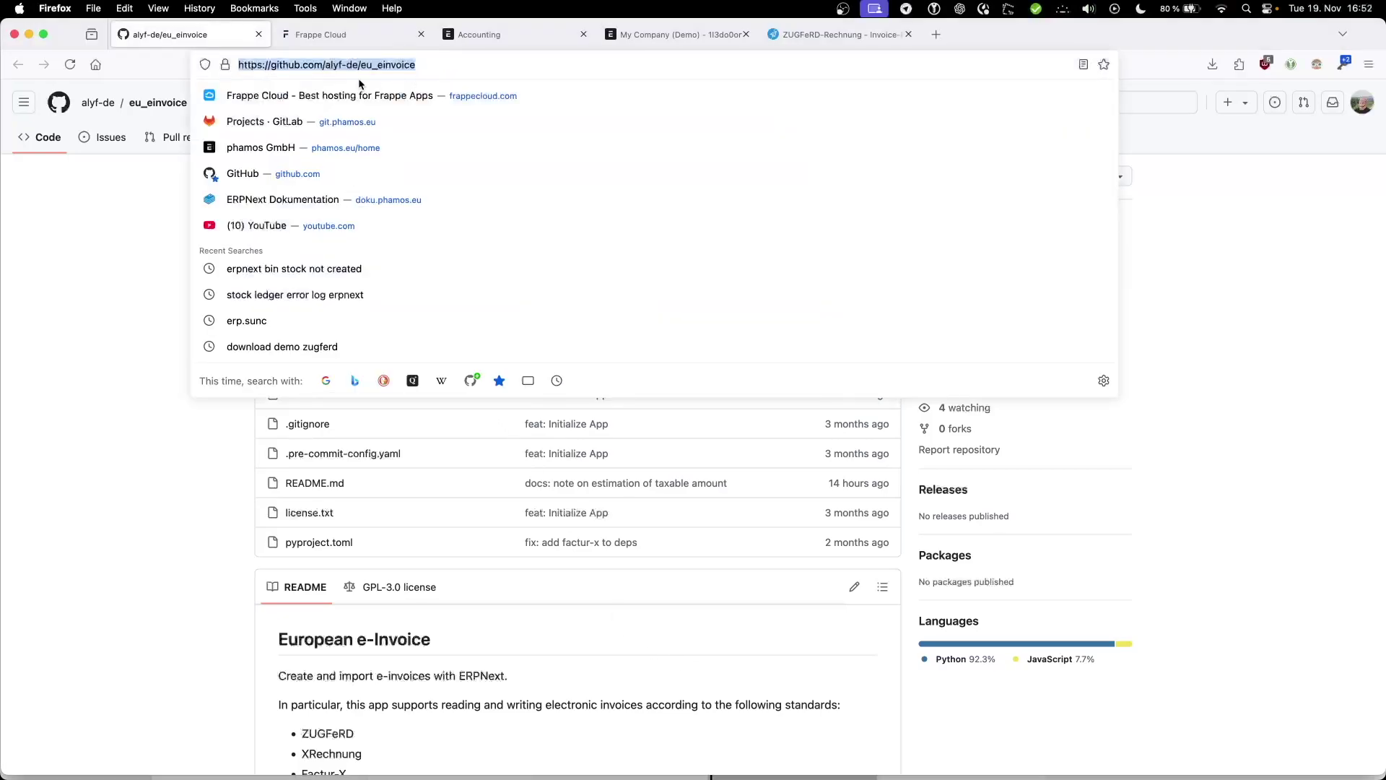
left_click(133, 249)
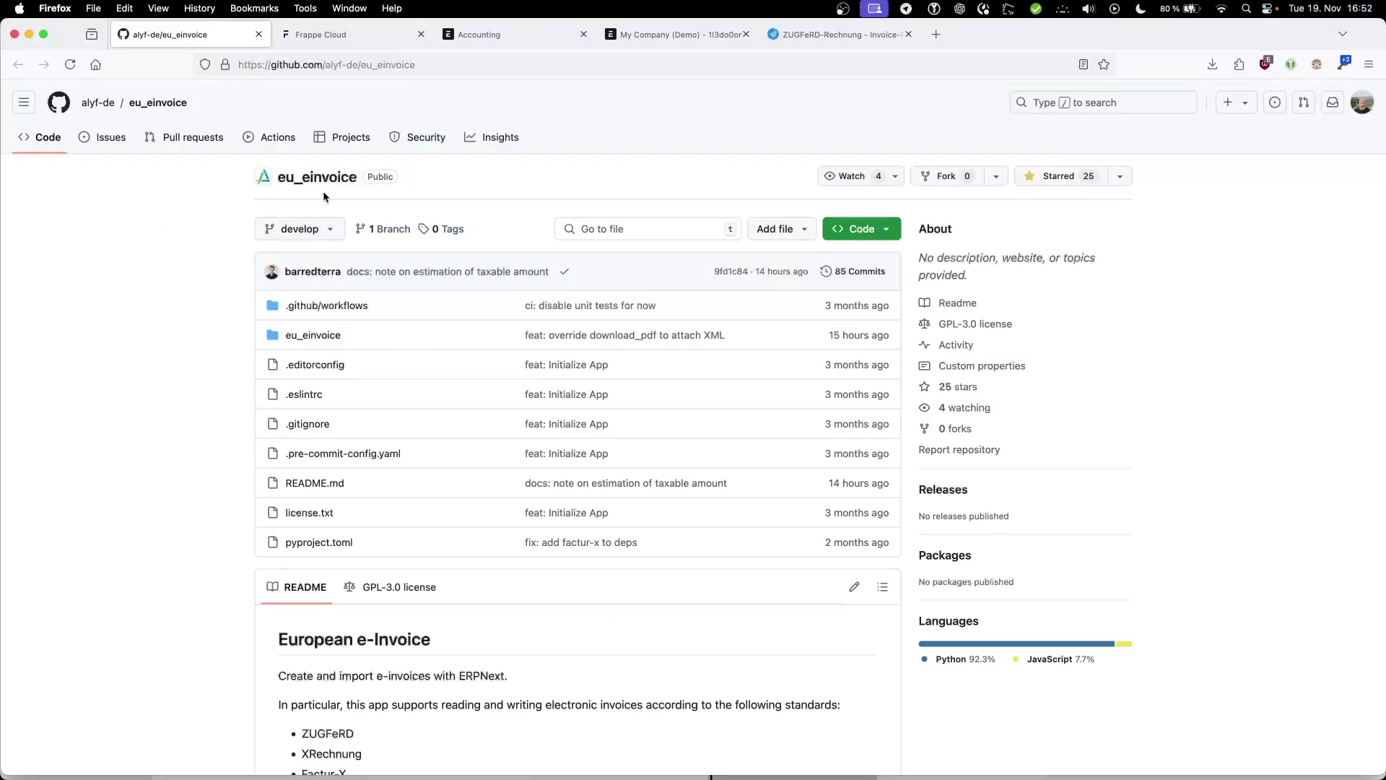
scroll(446, 403, "down", 3)
scroll(464, 449, "down", 2)
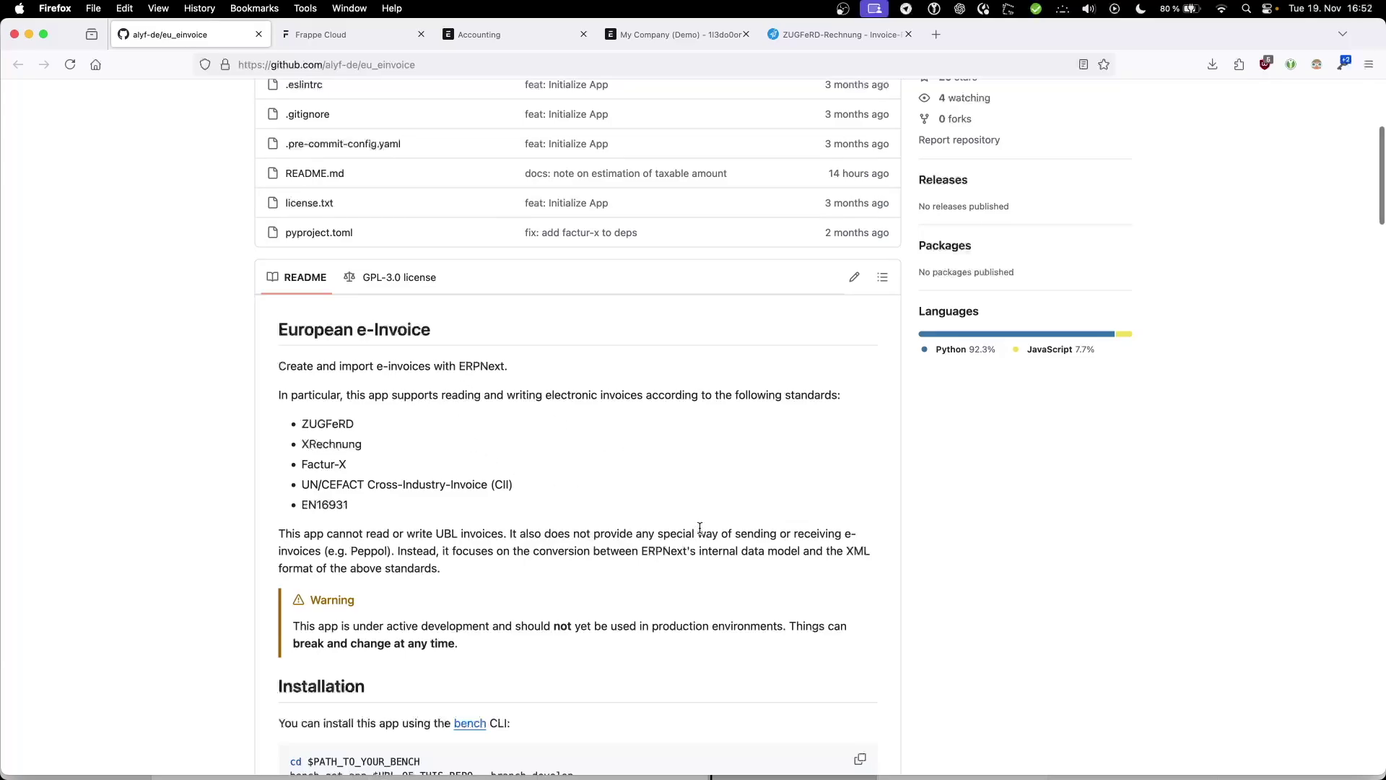
scroll(594, 531, "down", 1)
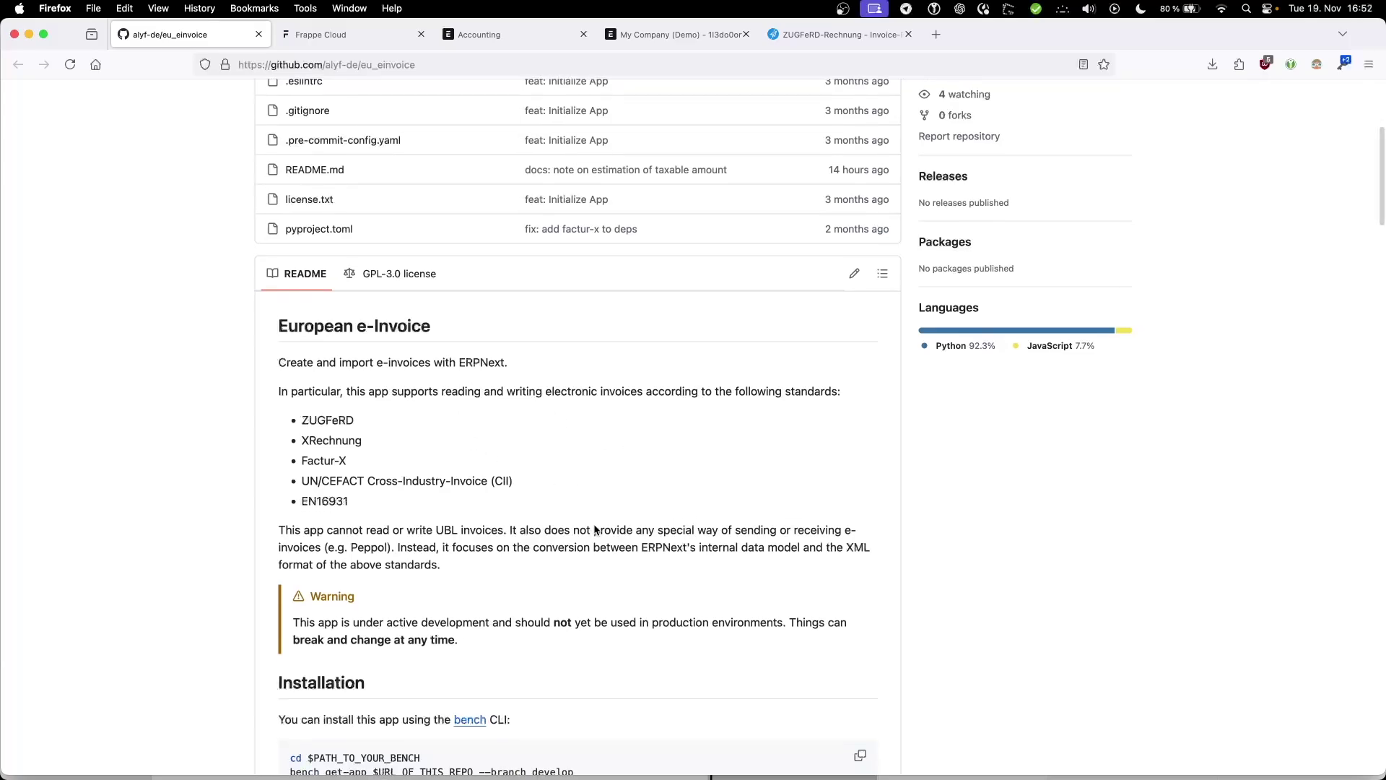
scroll(594, 525, "down", 10)
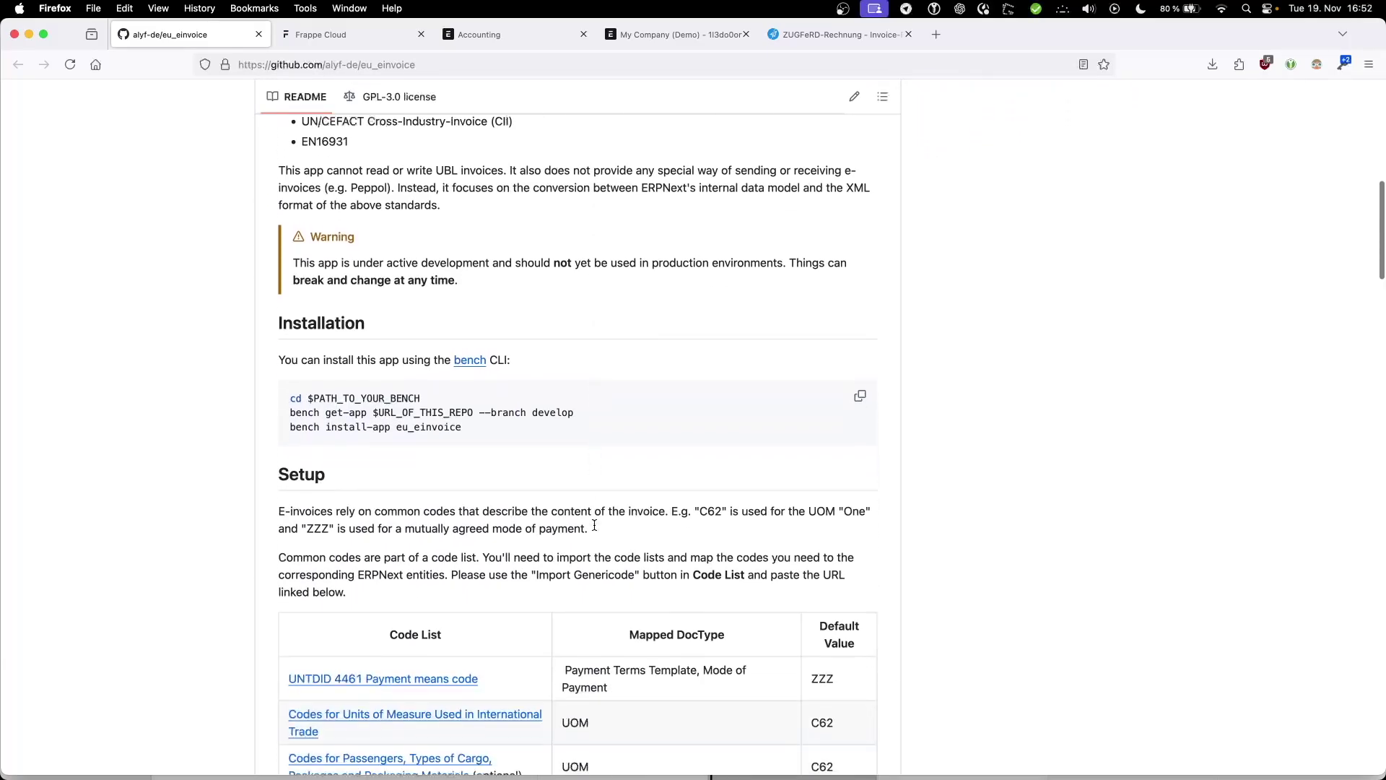
scroll(594, 531, "down", 6)
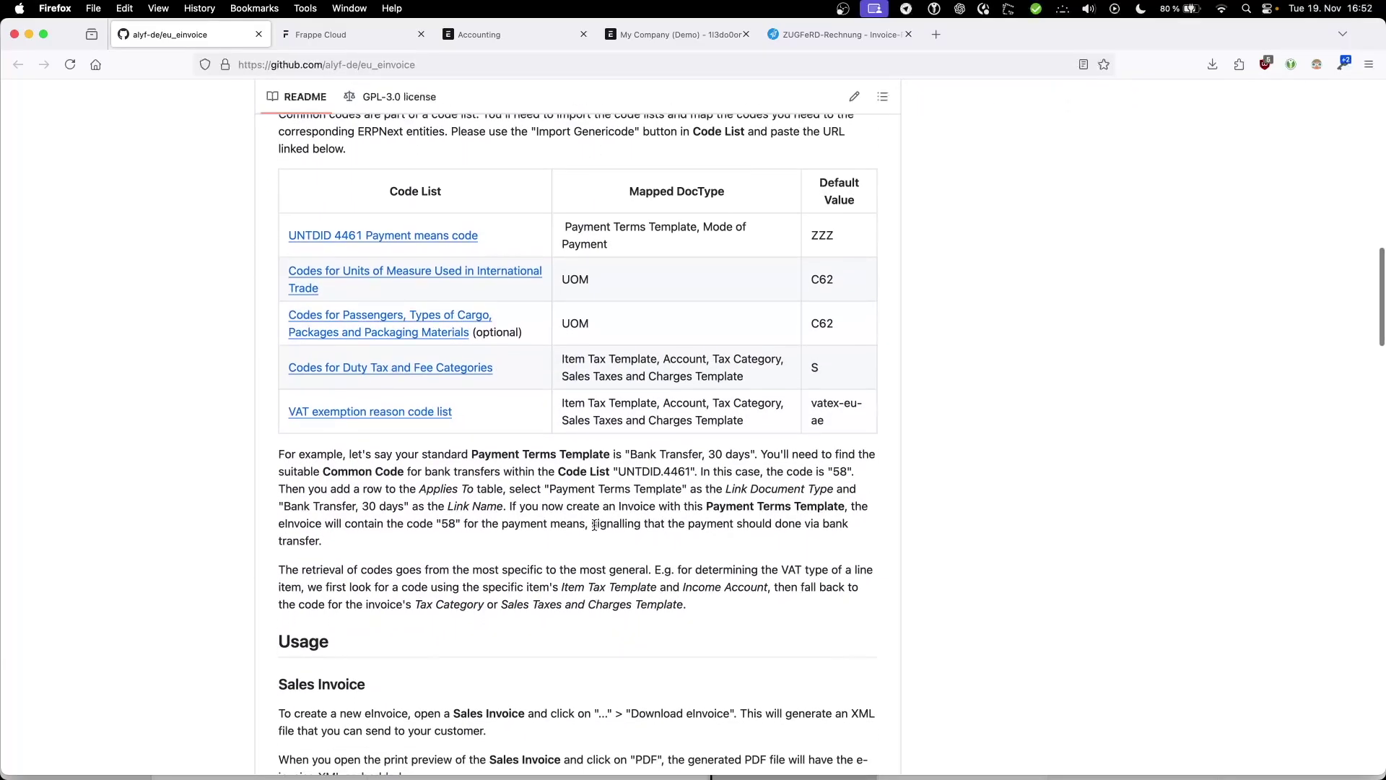
left_click_drag(366, 426, 278, 426)
scroll(577, 452, "down", 3)
scroll(576, 451, "down", 15)
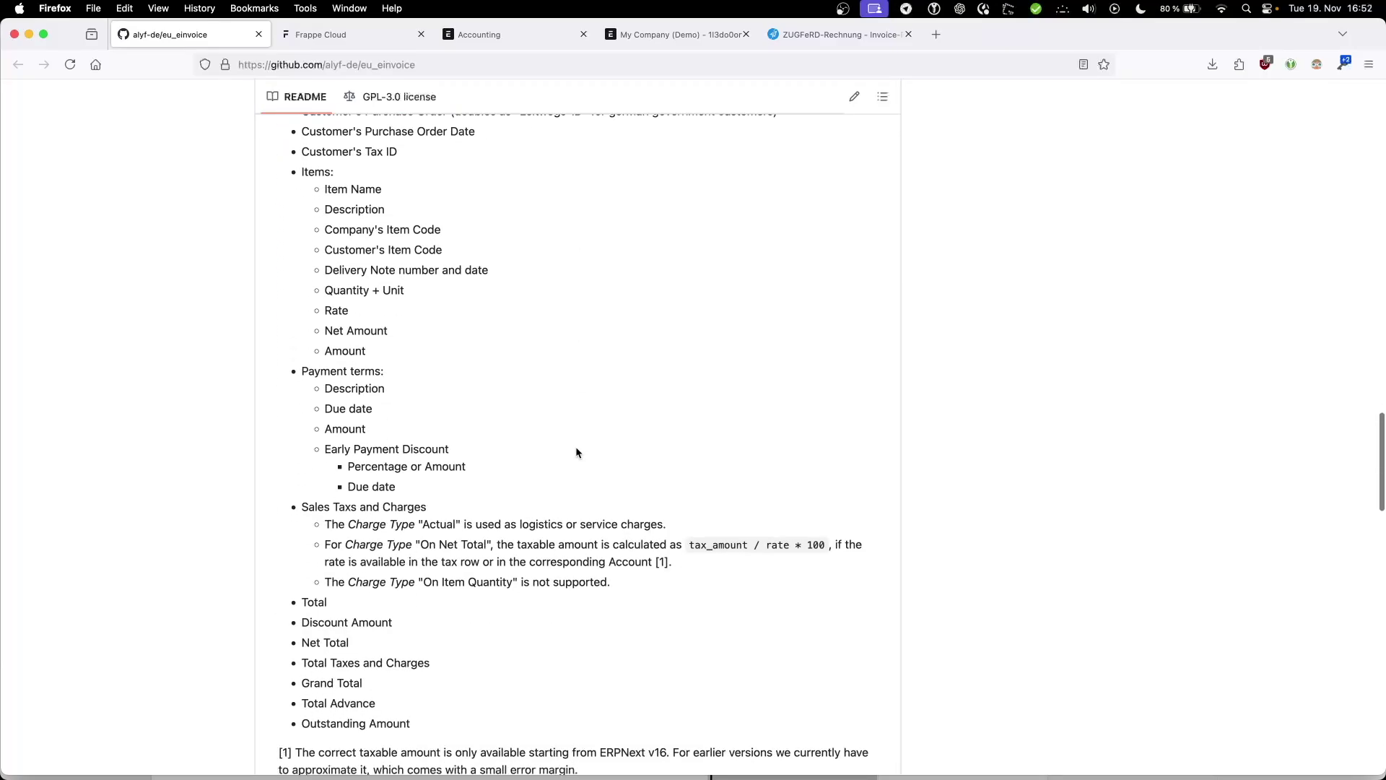
triple_click(320, 426)
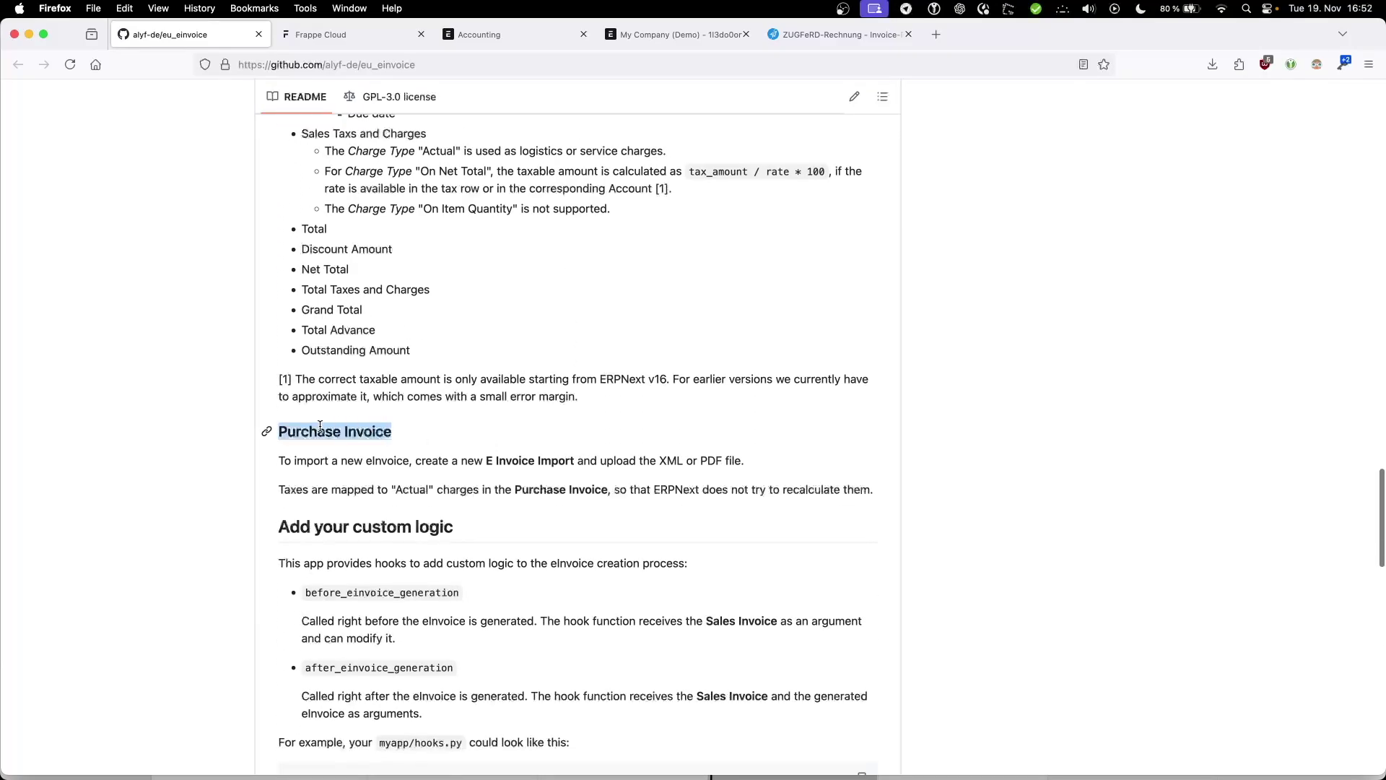
left_click(490, 432)
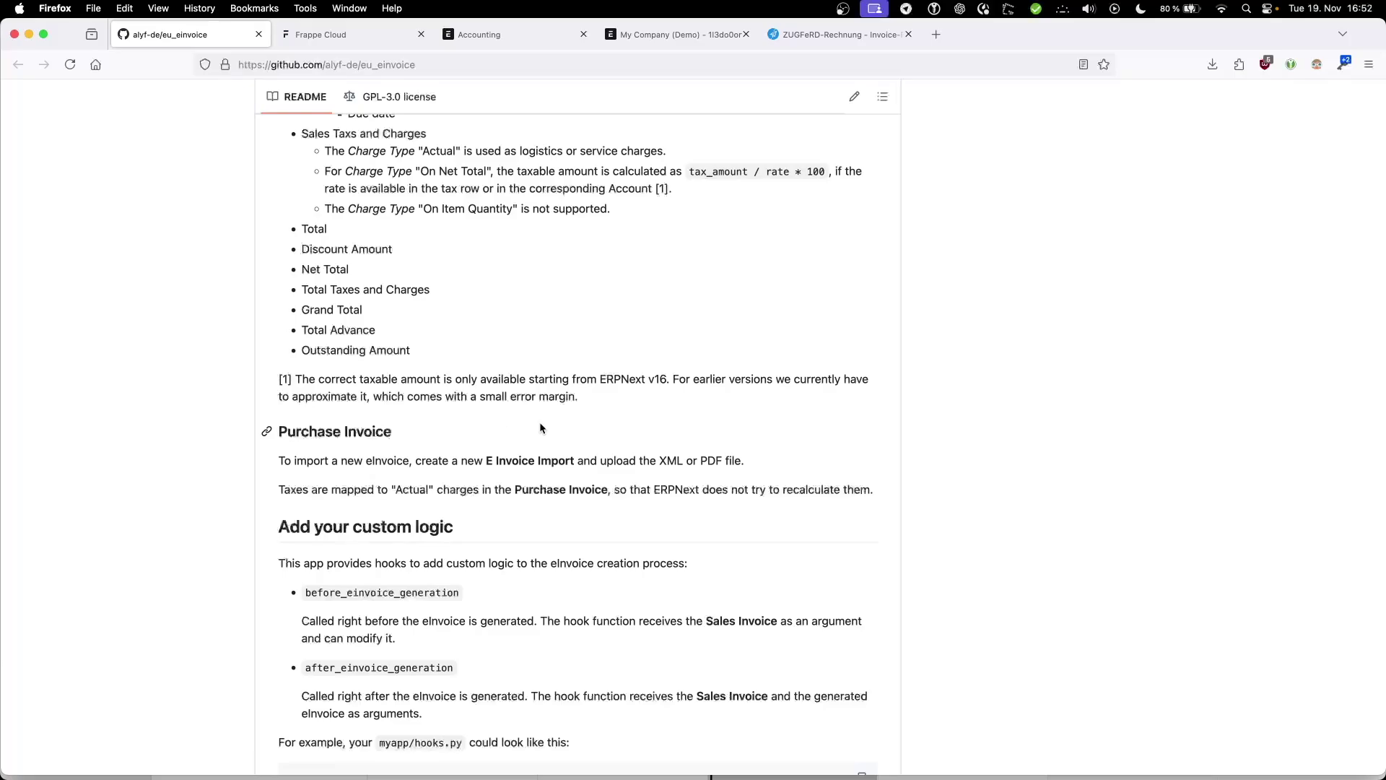
- Check the Develop Nightly bench's apps in Frappe Cloud, and open the e-invoice site's DocType list filtered to the European e-Invoice module
left_click(338, 38)
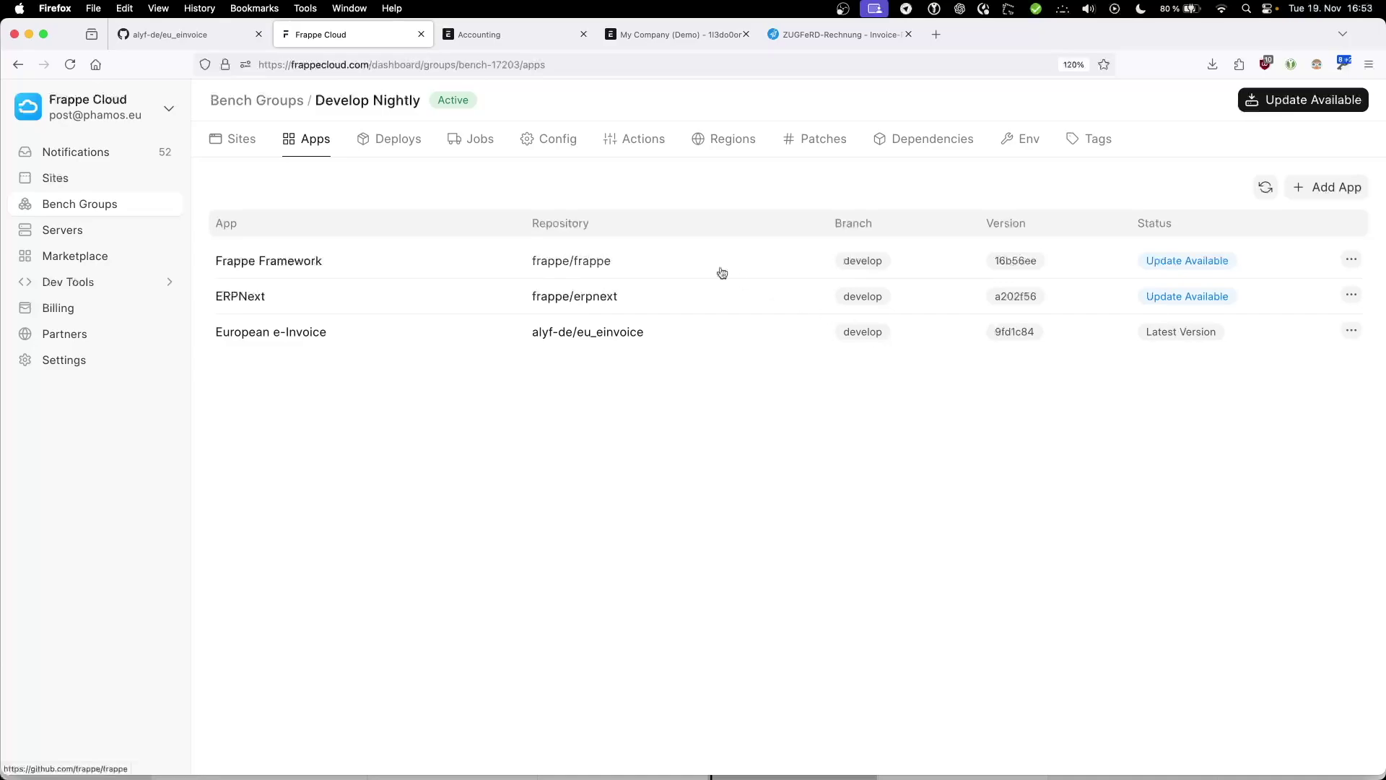
left_click(486, 34)
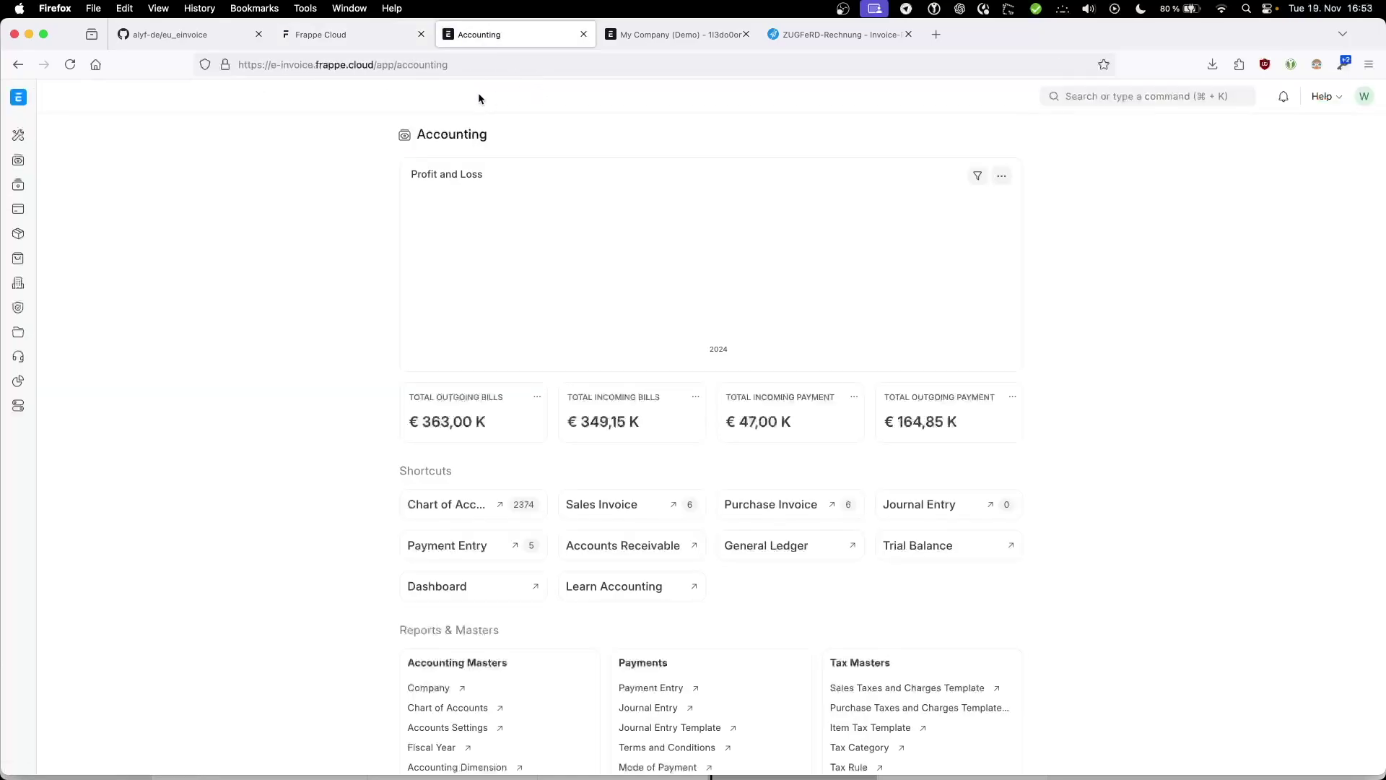
key("super+k")
type("docty")
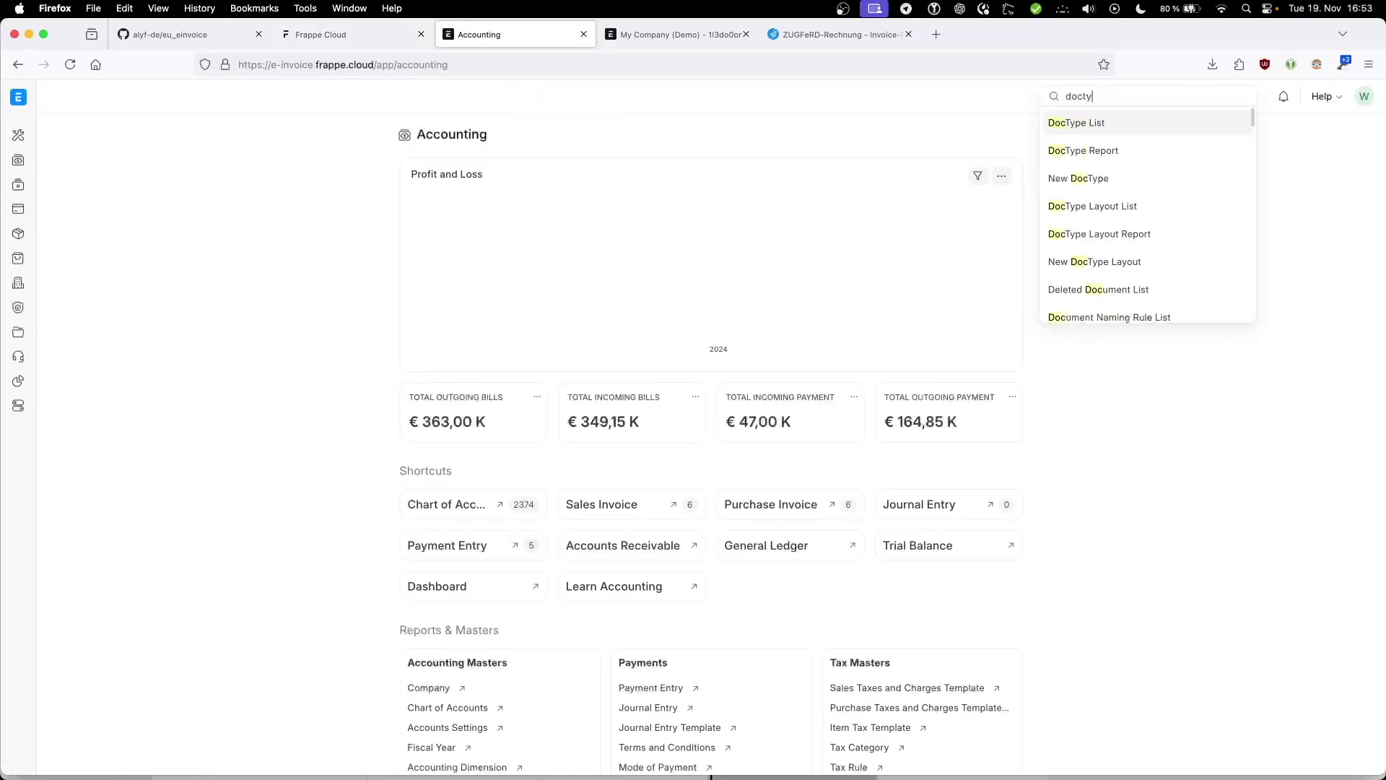
type("pe")
key("Return")
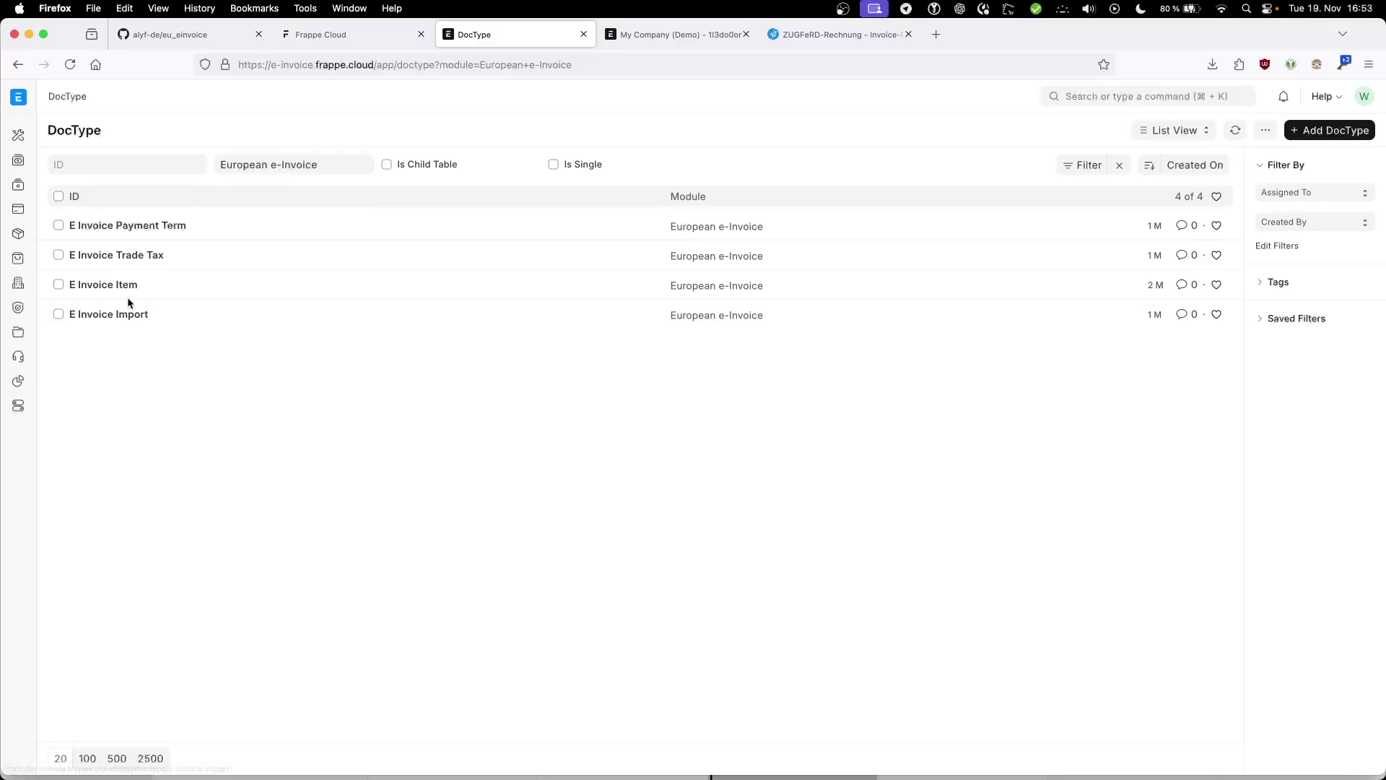
- Browse the GitHub repository to the doctype folder inside eu_einvoice/european_e_invoice to compare its DocTypes
left_click(166, 37)
scroll(197, 137, "up", 5)
scroll(203, 145, "up", 10)
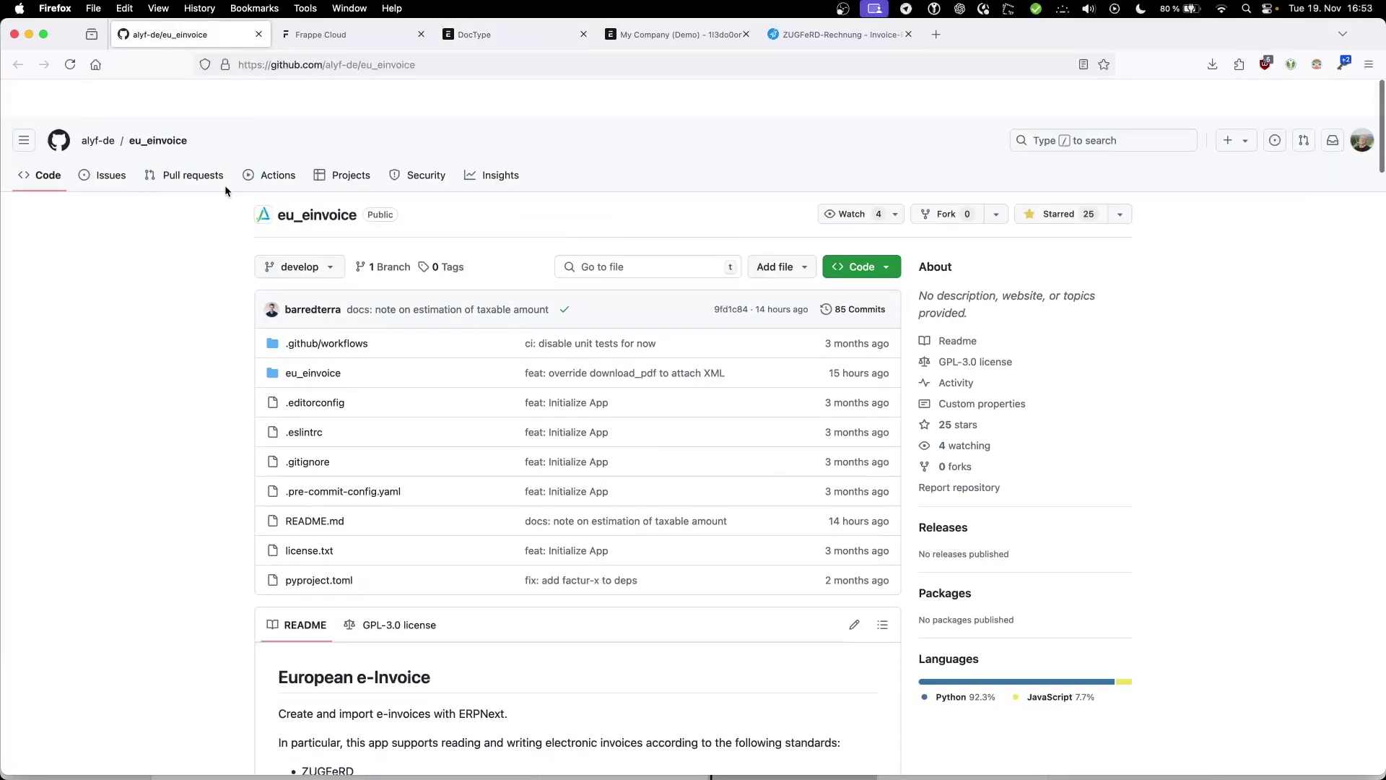
left_click(321, 341)
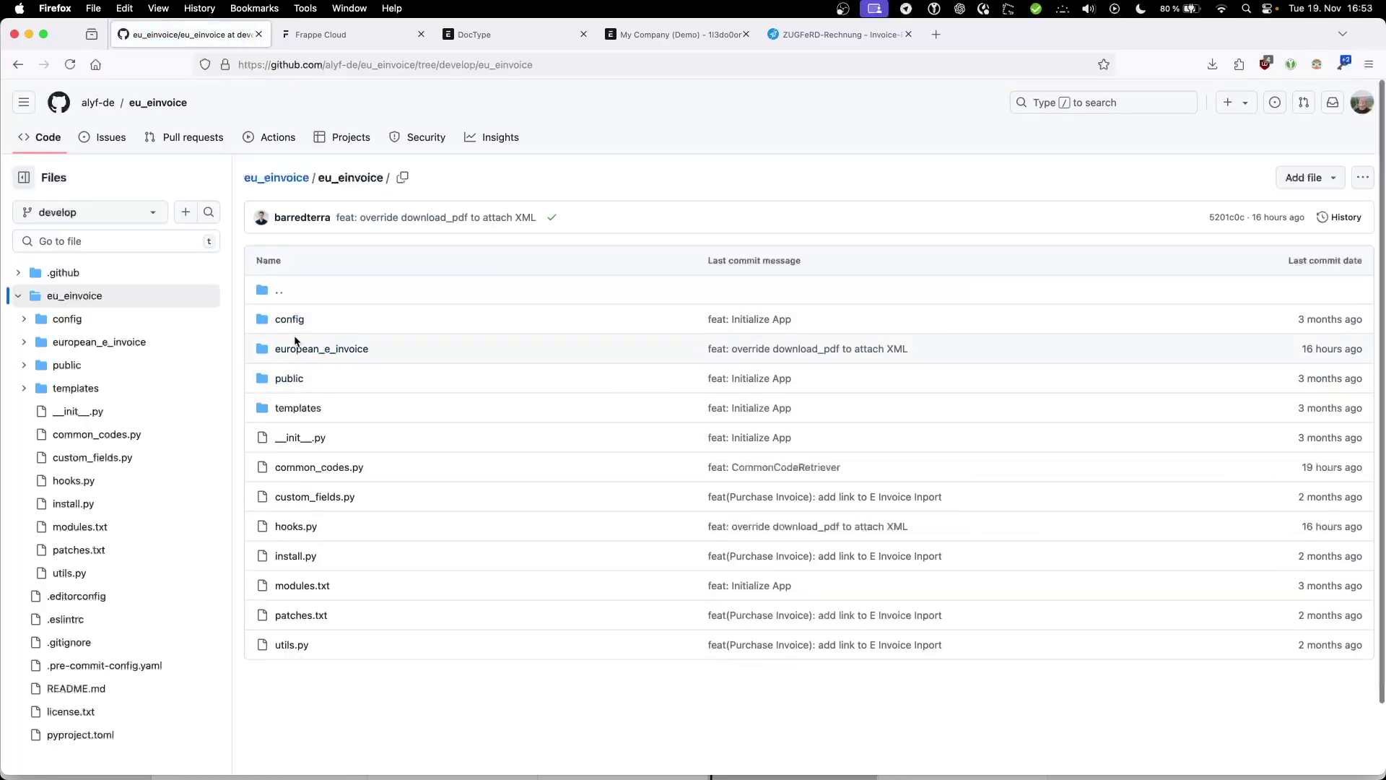
left_click(309, 349)
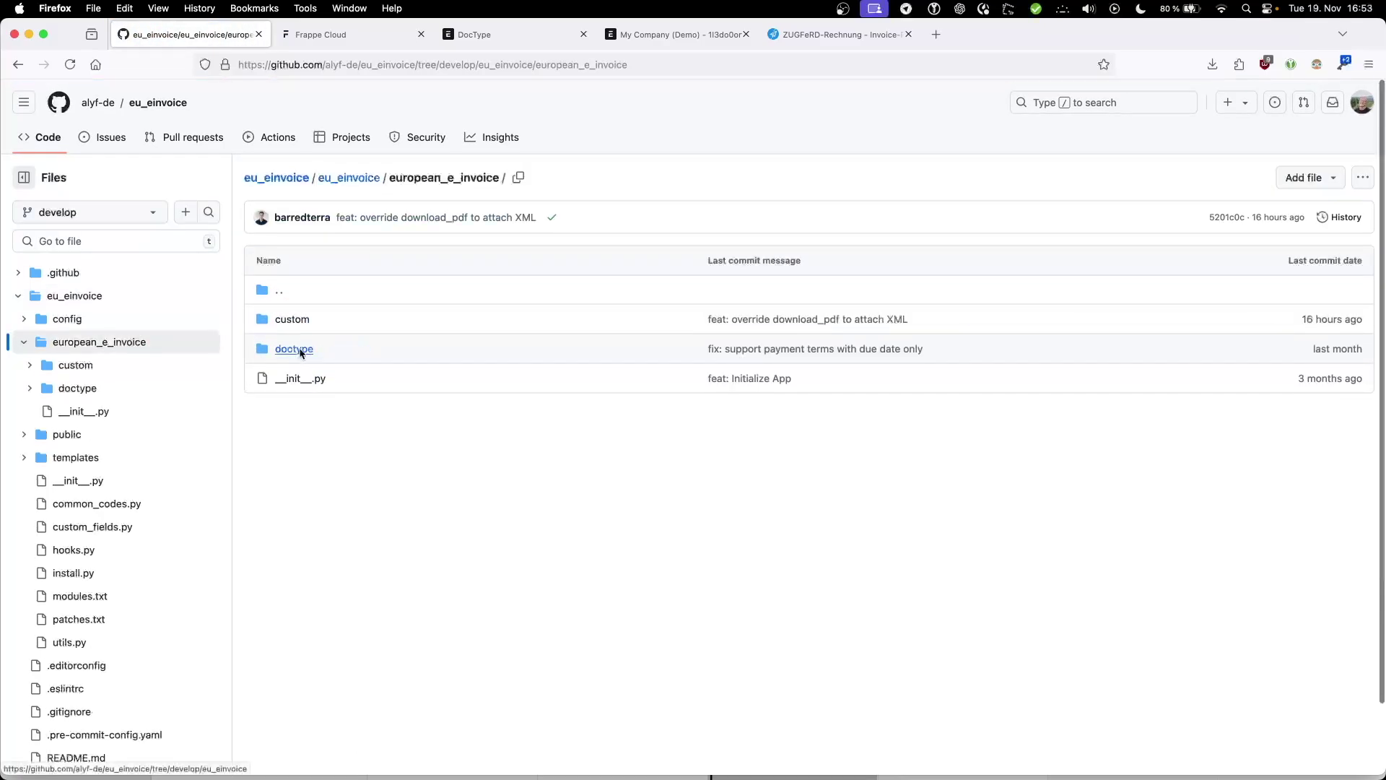
left_click(309, 350)
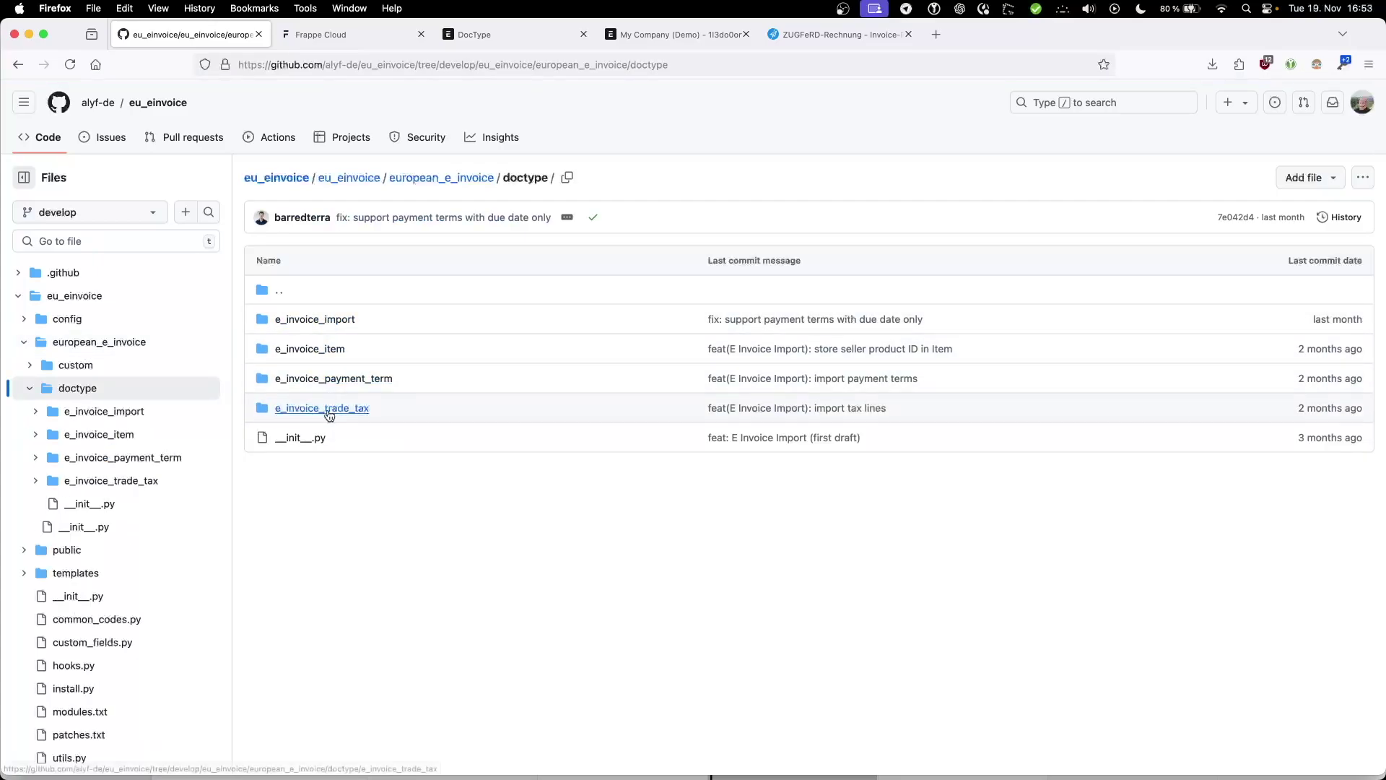
- Return to the ERPNext DocType list, open the E Invoice Import DocType and go to its record list
left_click(498, 35)
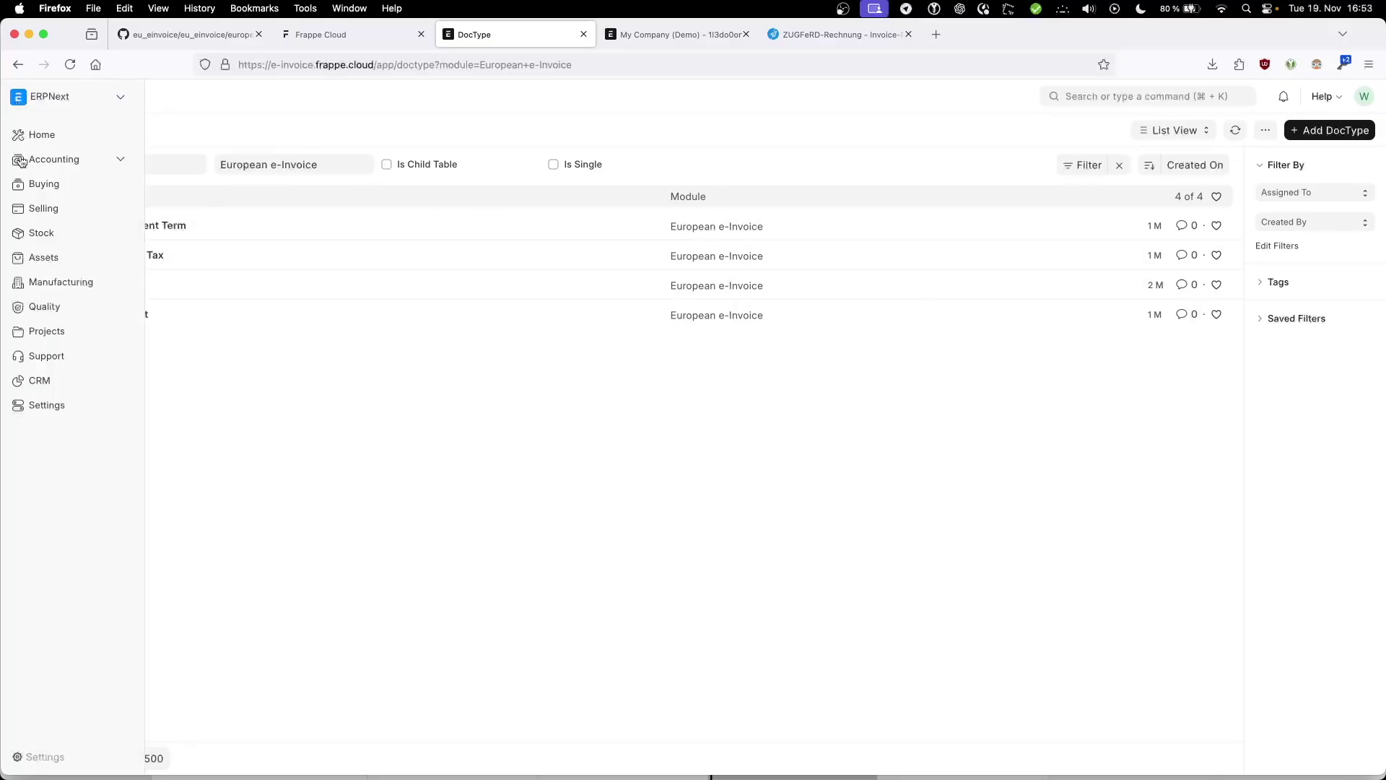
left_click(1272, 283)
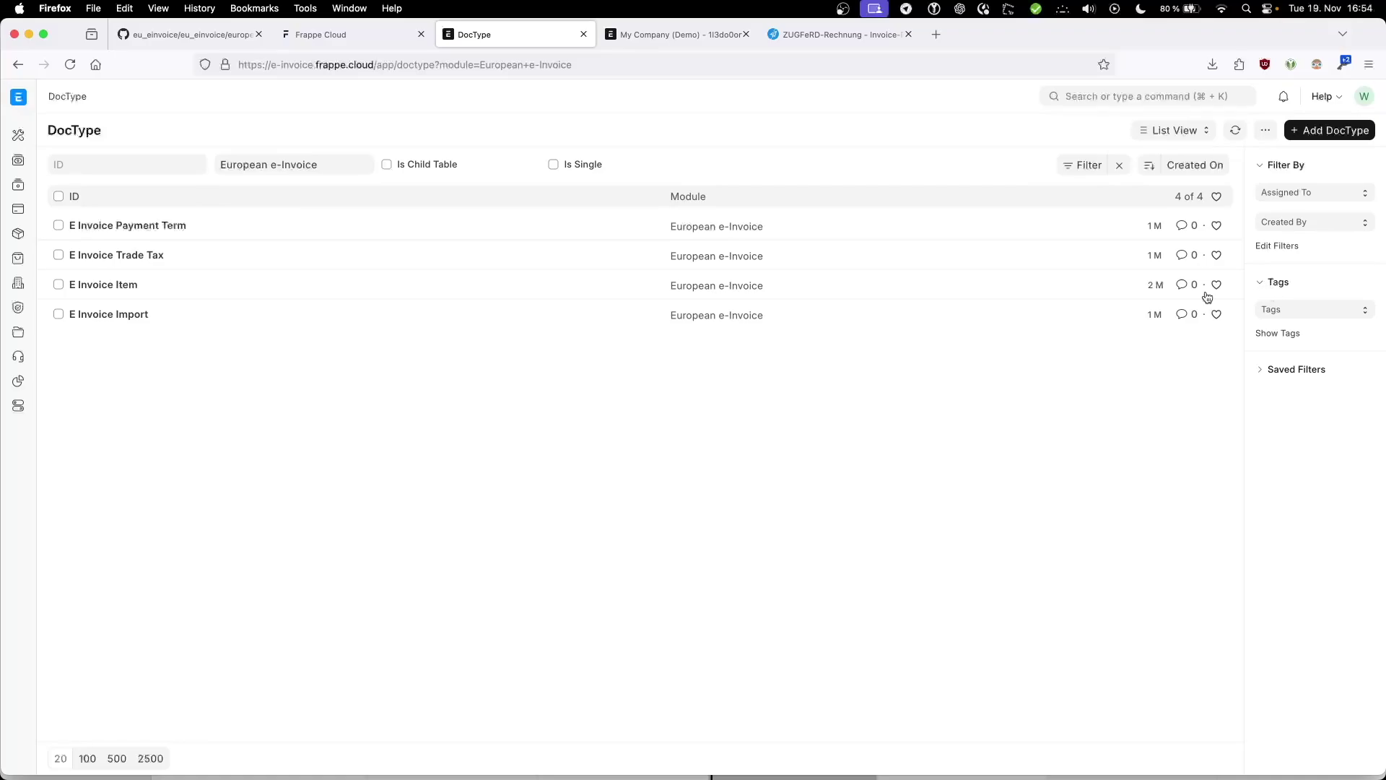
left_click(124, 317)
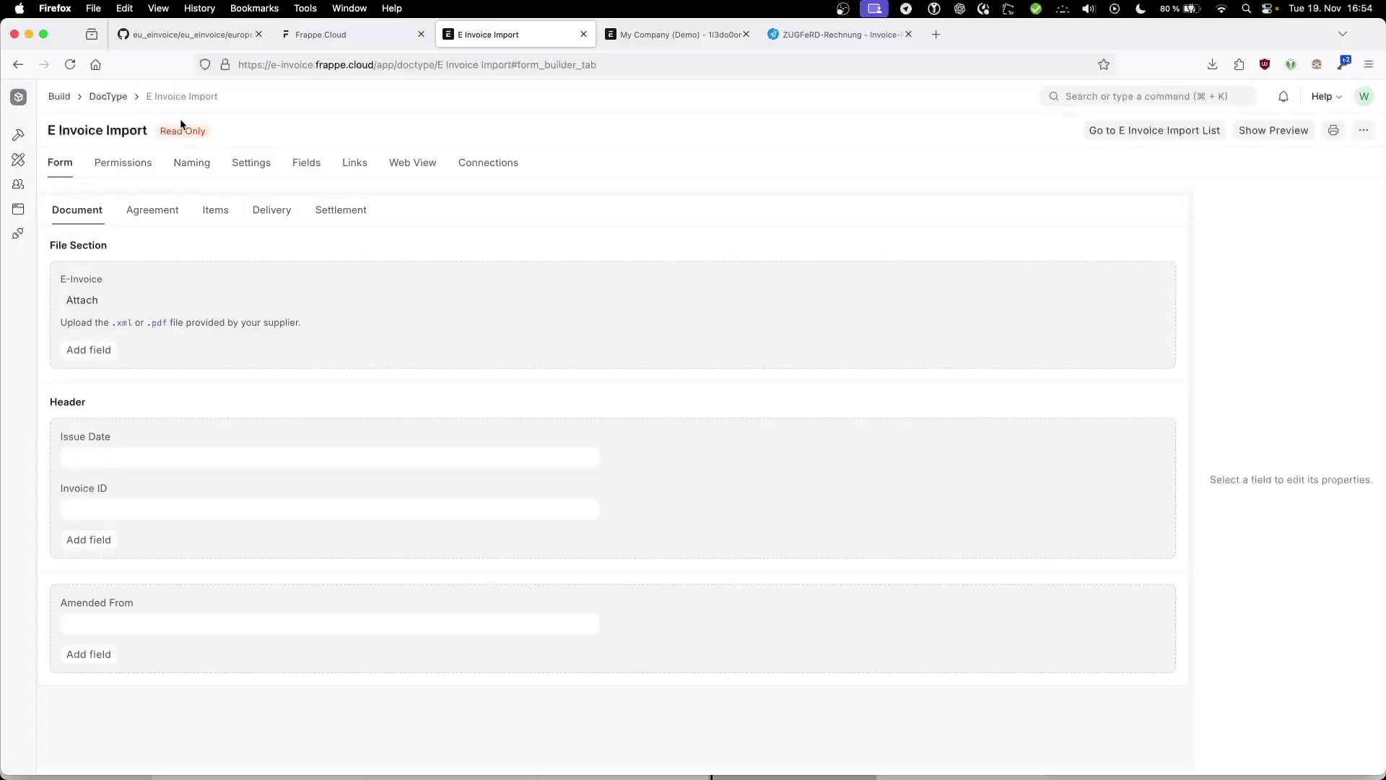
left_click(1159, 132)
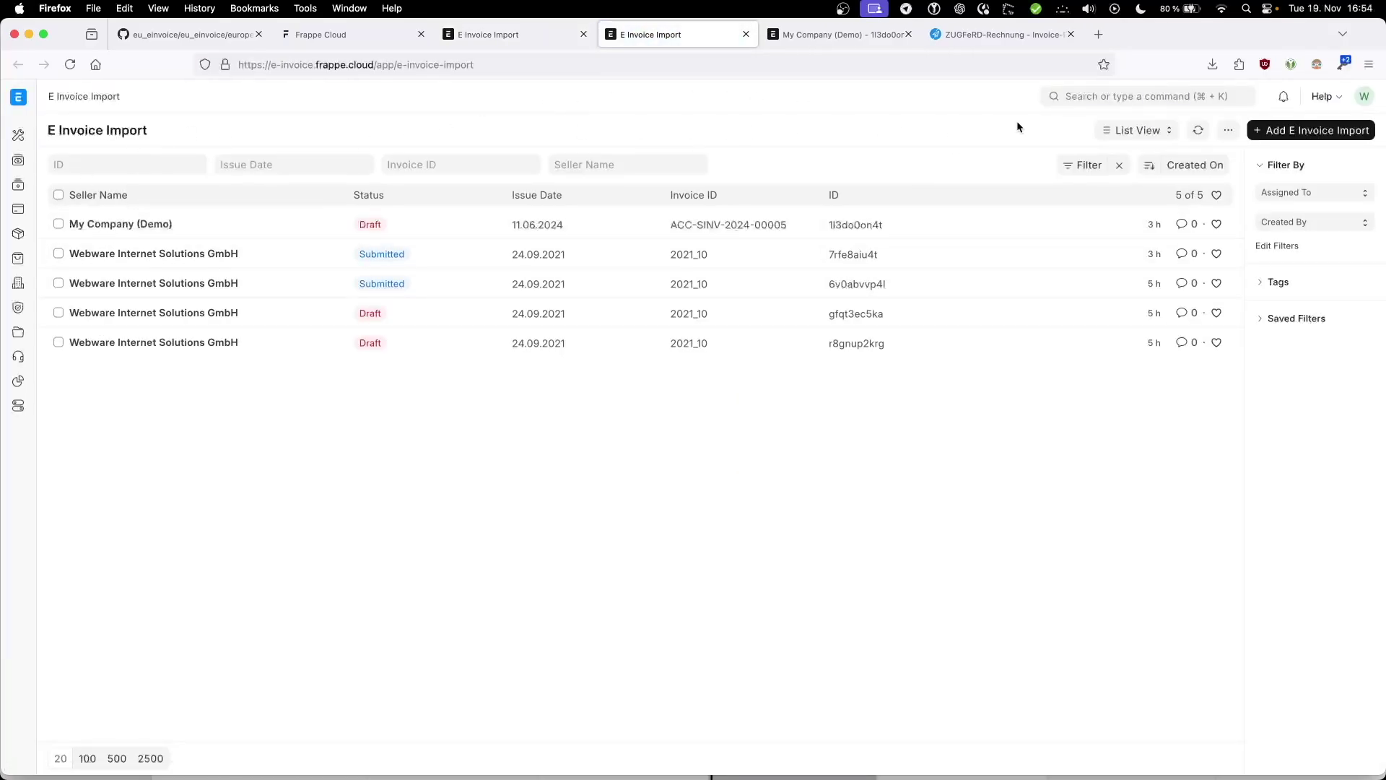
- Start a new E Invoice Import record and highlight the hint on the accepted E-Invoice upload formats
left_click(1294, 131)
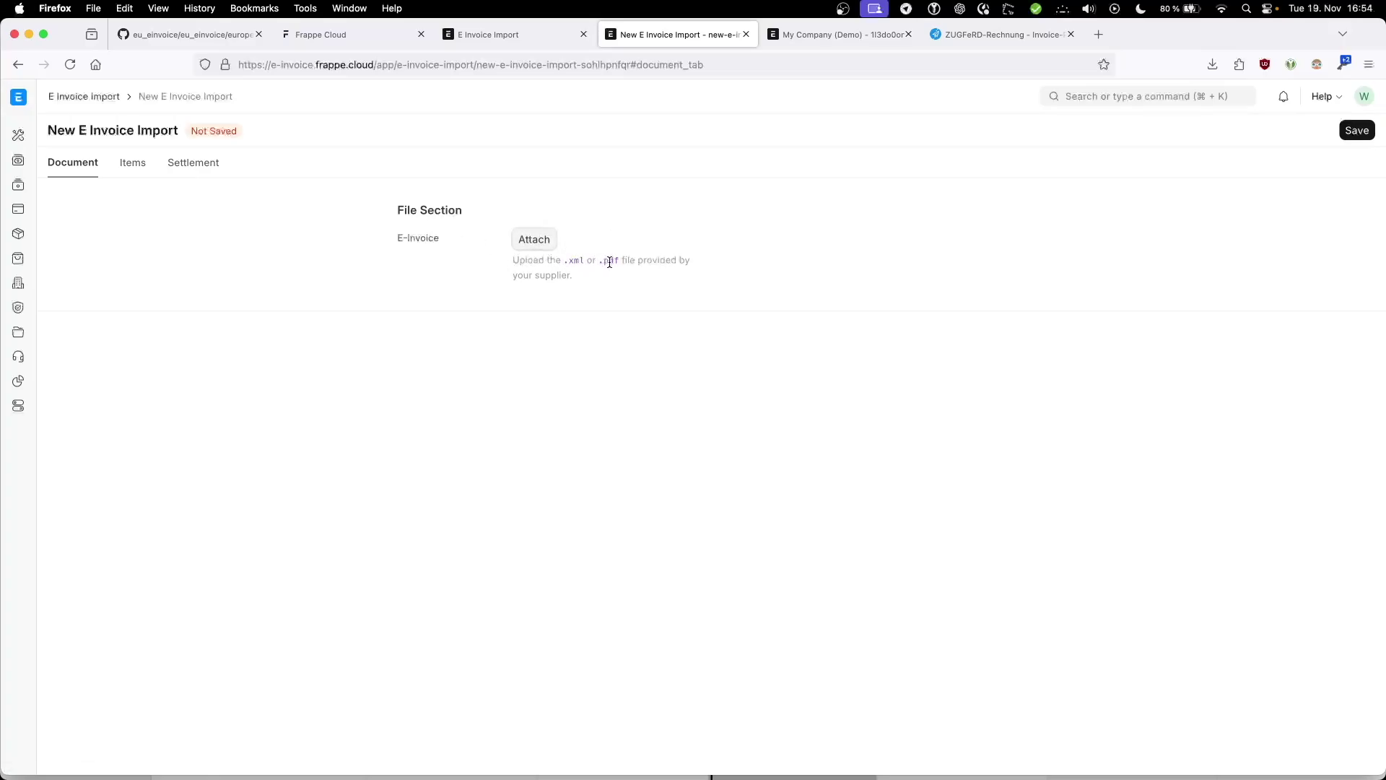
left_click_drag(513, 261, 694, 270)
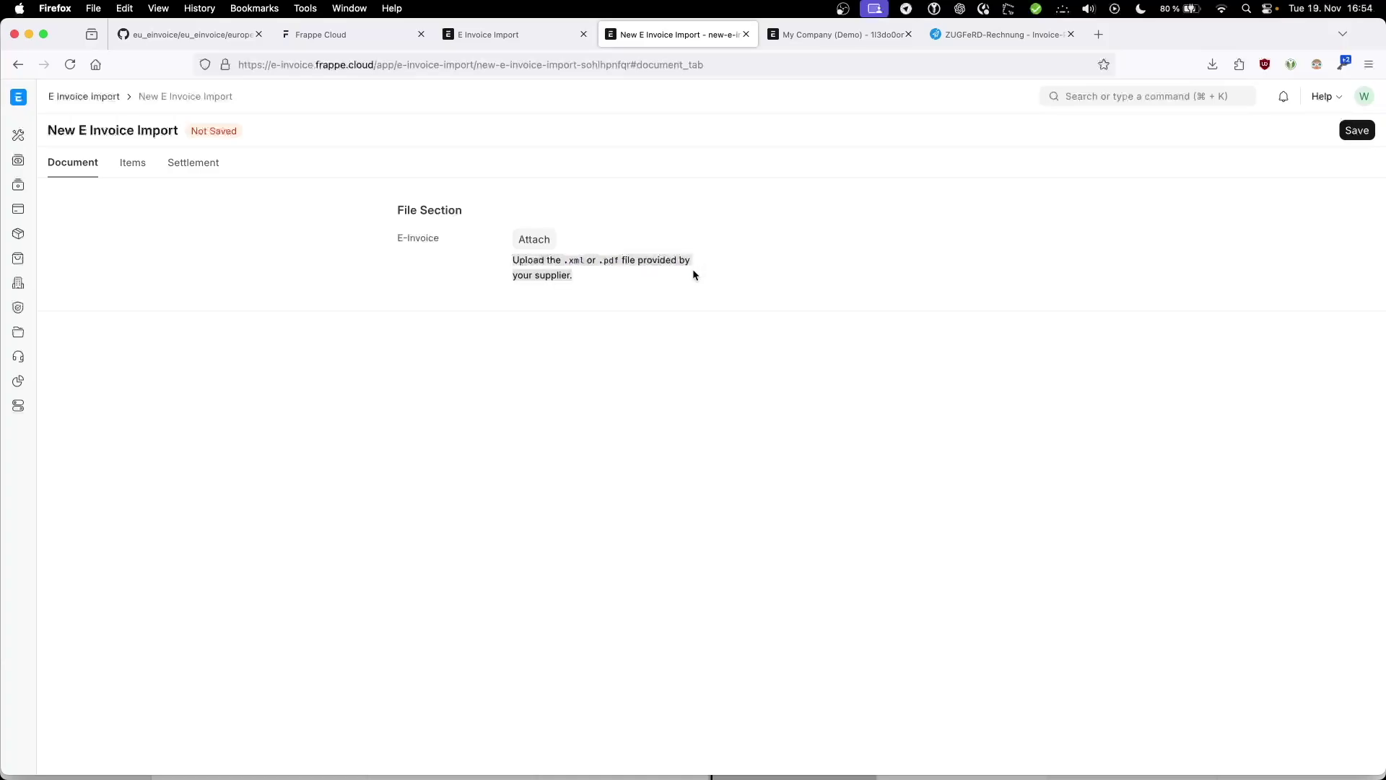
left_click(692, 270)
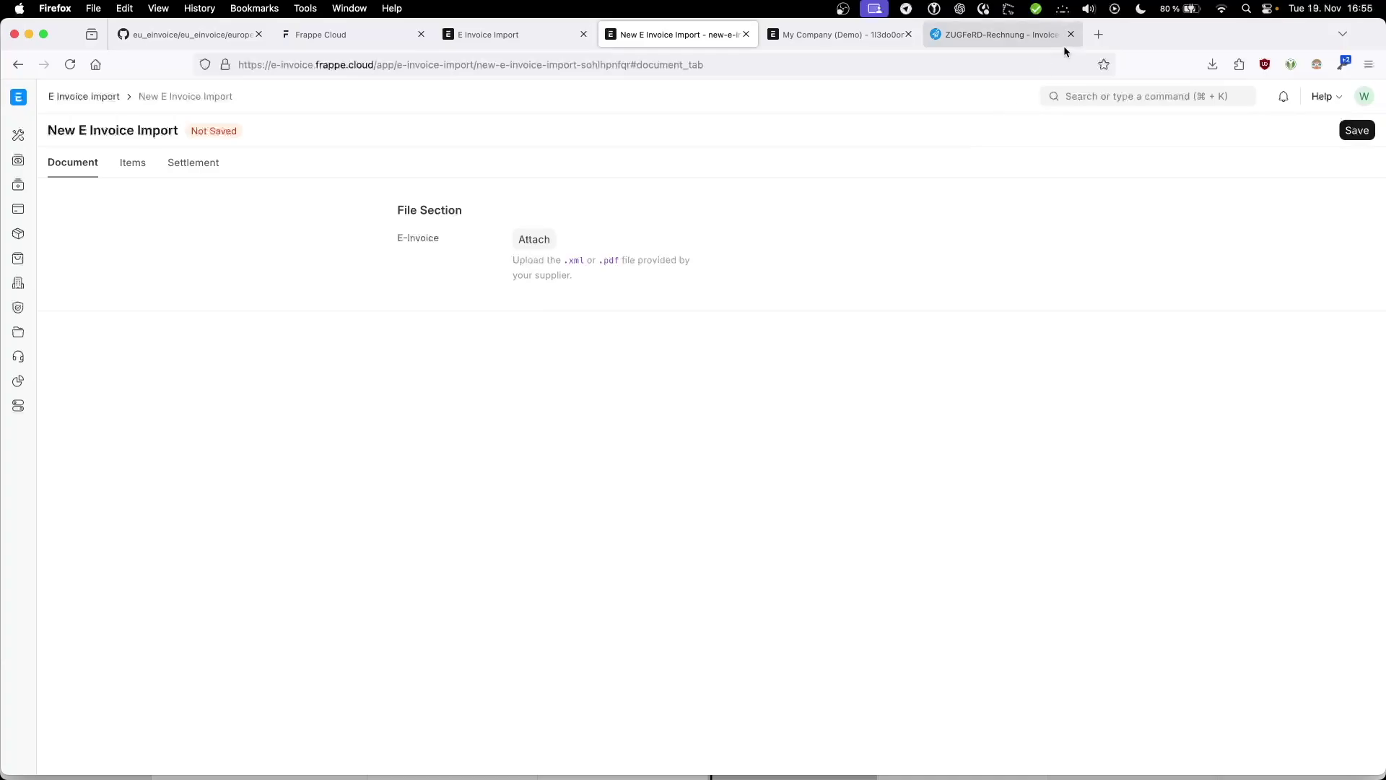
- Open the downloaded ZUGFeRD-Example.pdf from the browser's downloads and view it alongside its source page on Invoice-Portal
left_click(1008, 35)
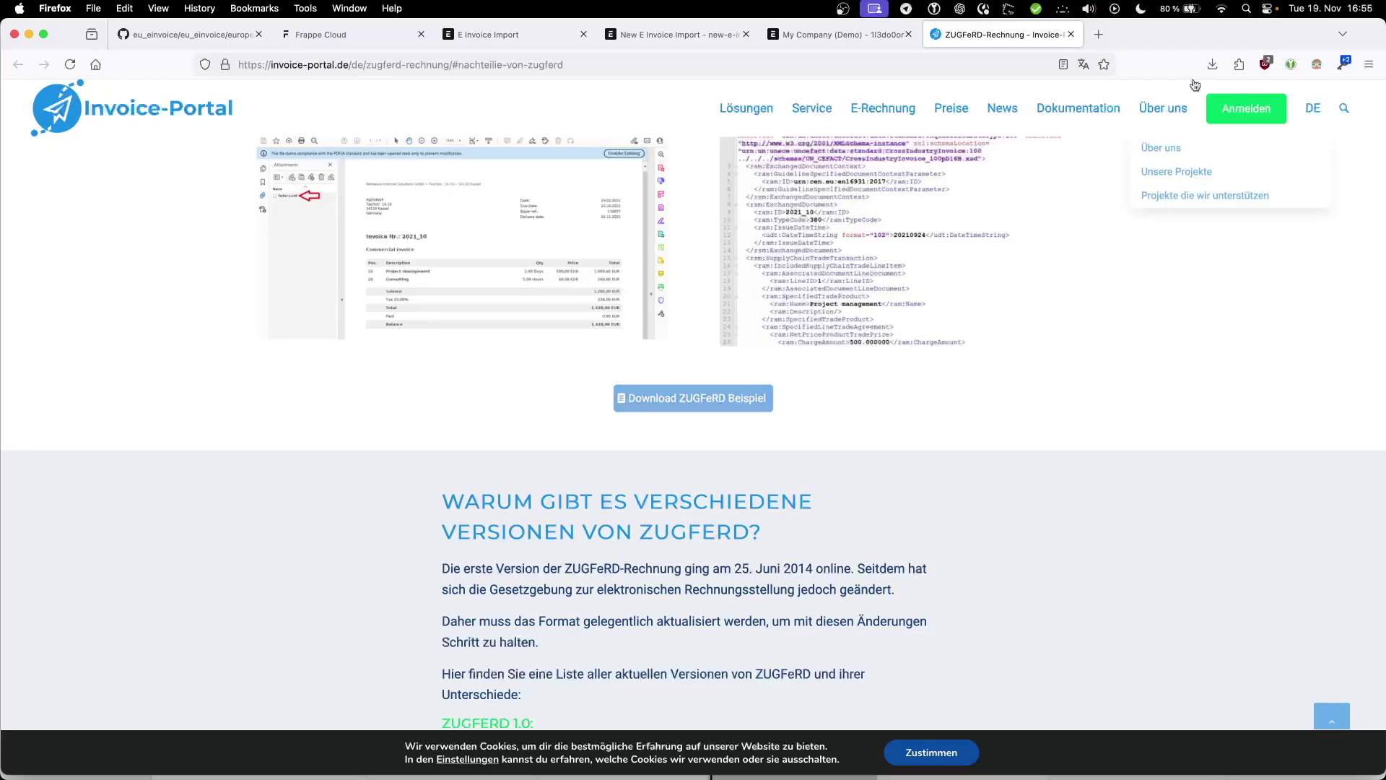
left_click(1213, 65)
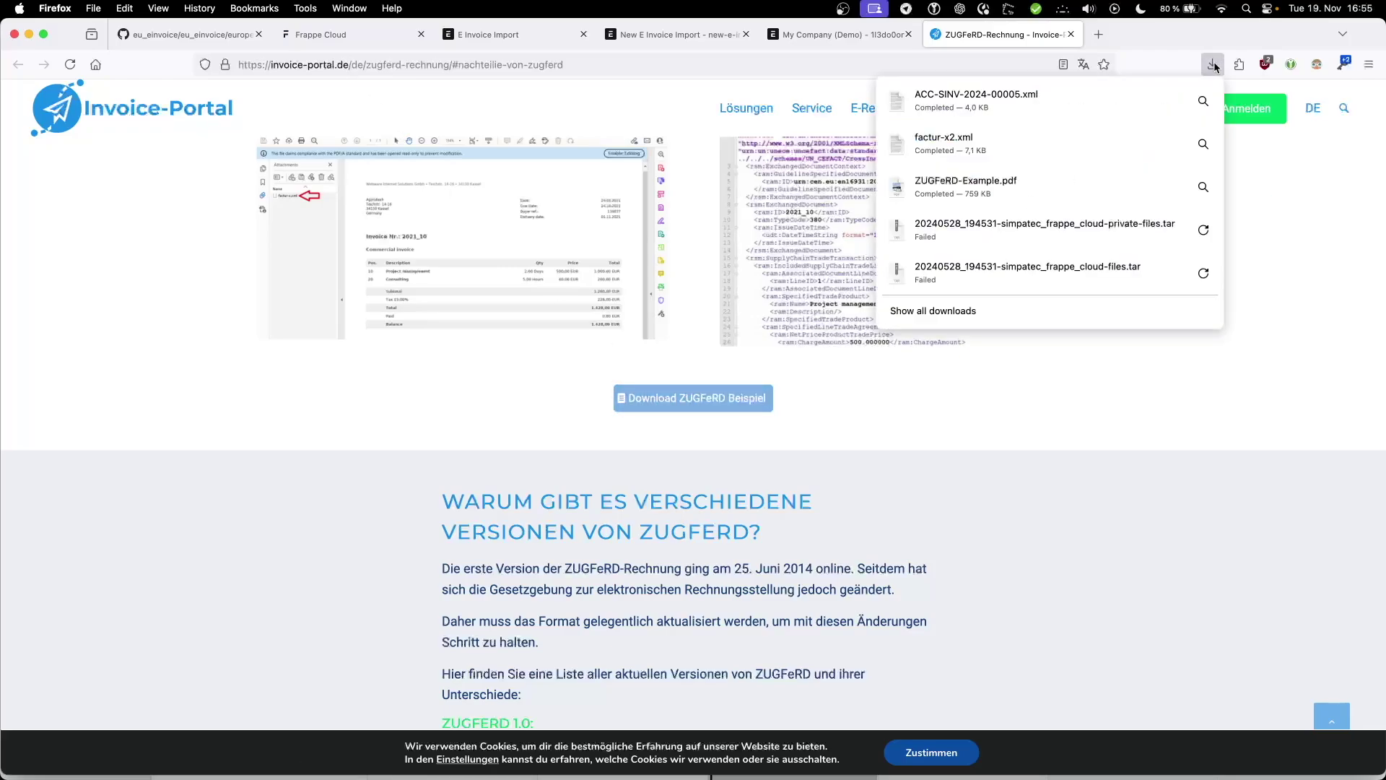
left_click(998, 192)
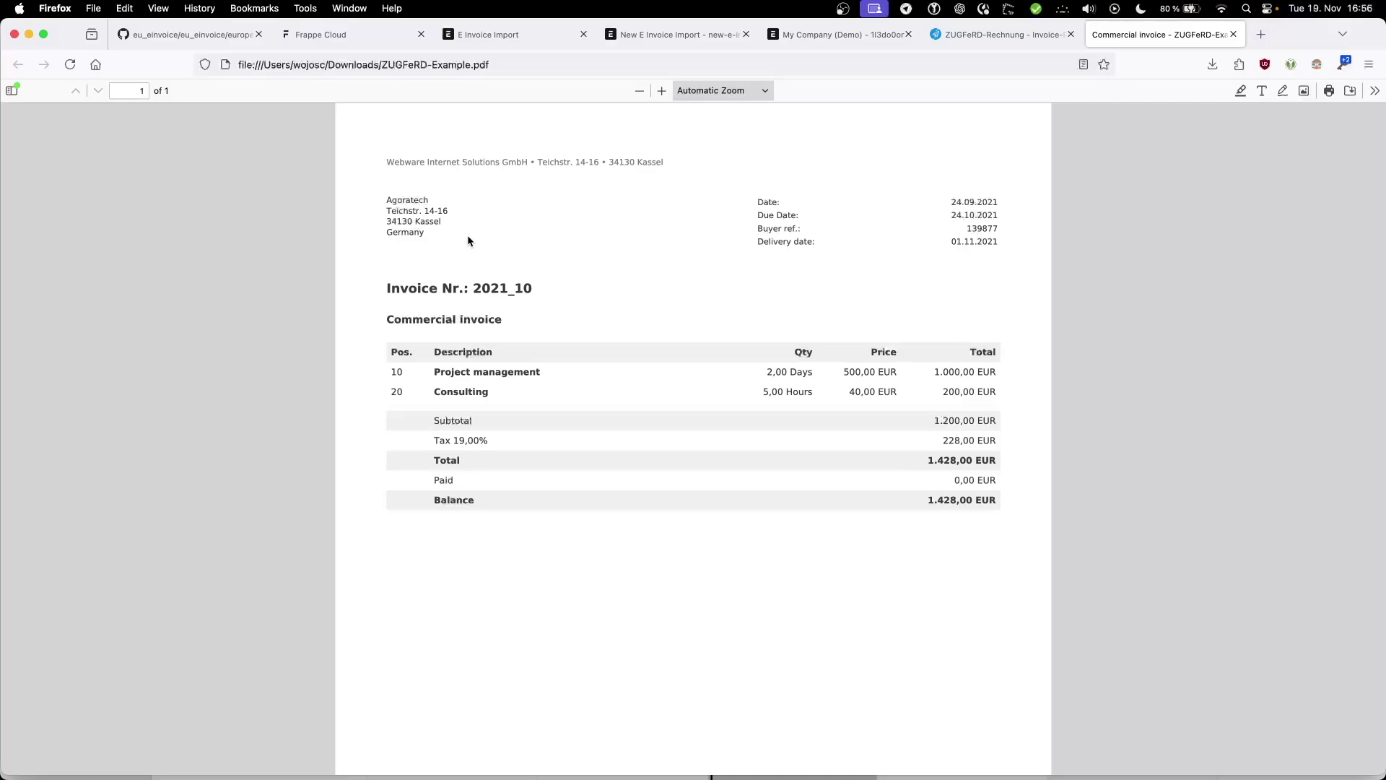
left_click(995, 37)
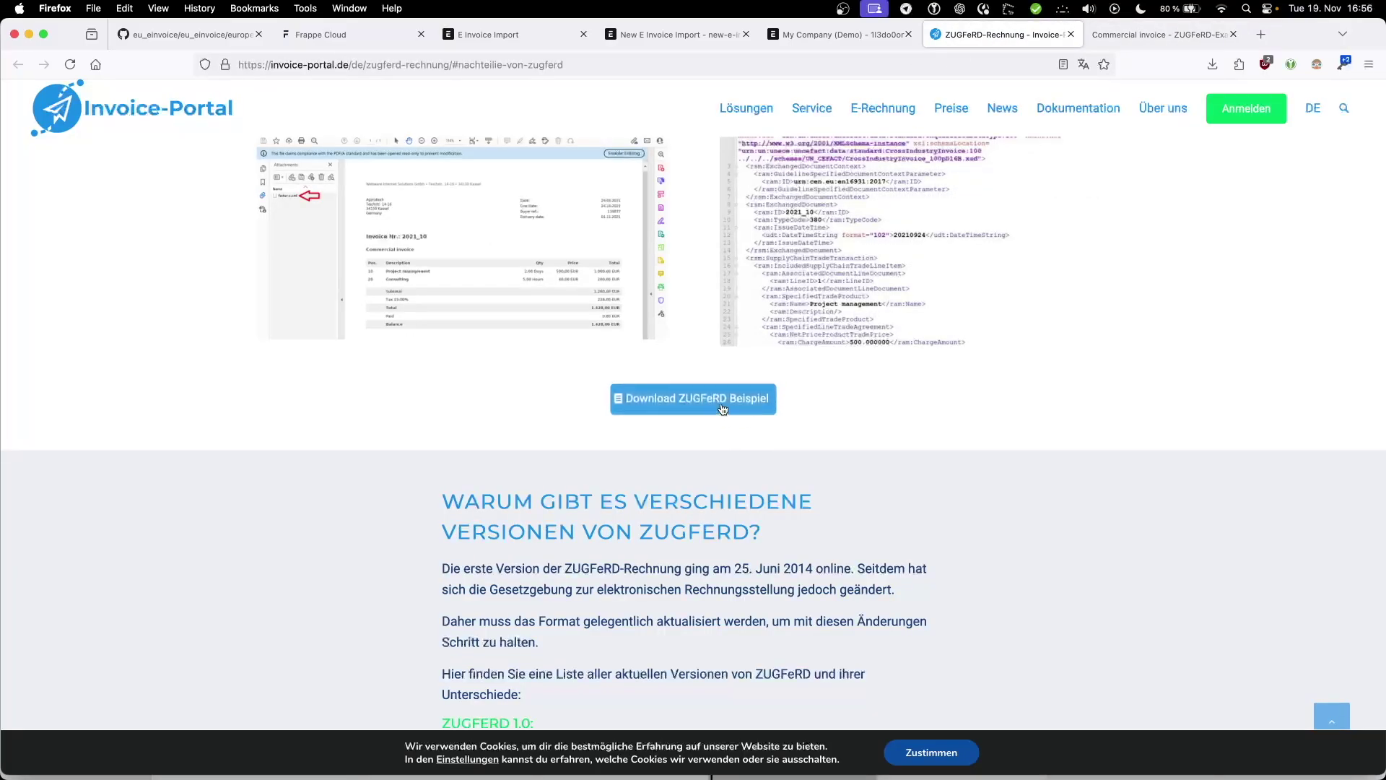
left_click(1180, 36)
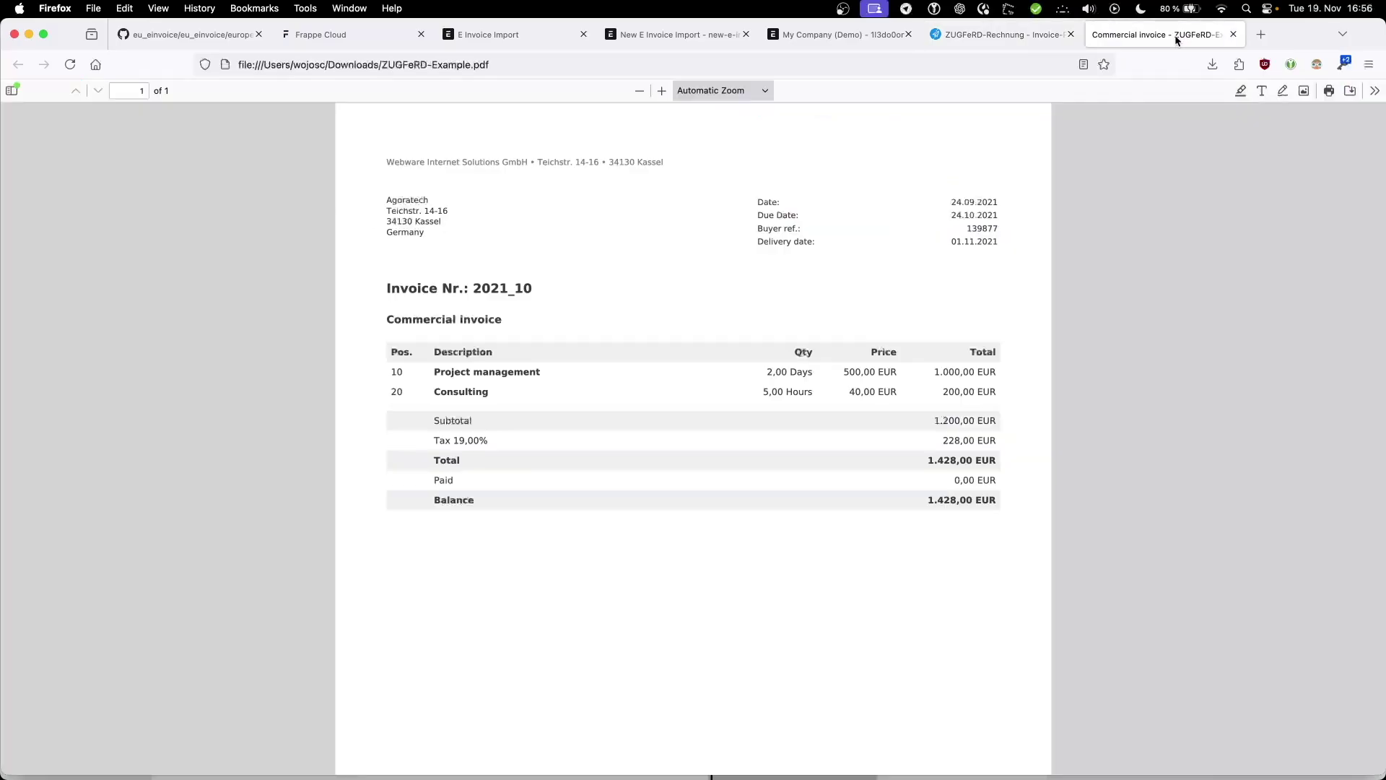
scroll(72, 141, "up", 1)
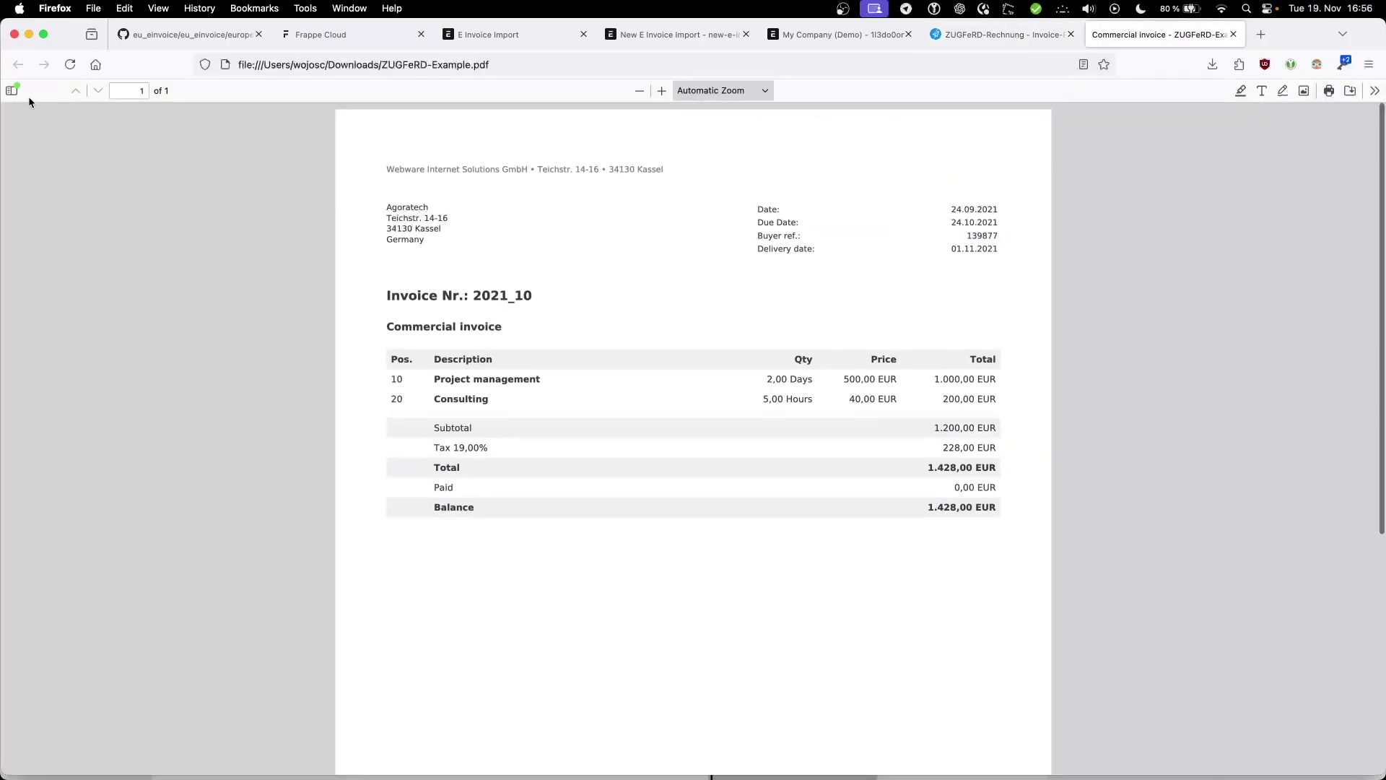
- Save the PDF's attached factur-x.xml to the Downloads folder, replacing the existing copy, and open the saved XML in the browser
left_click(12, 91)
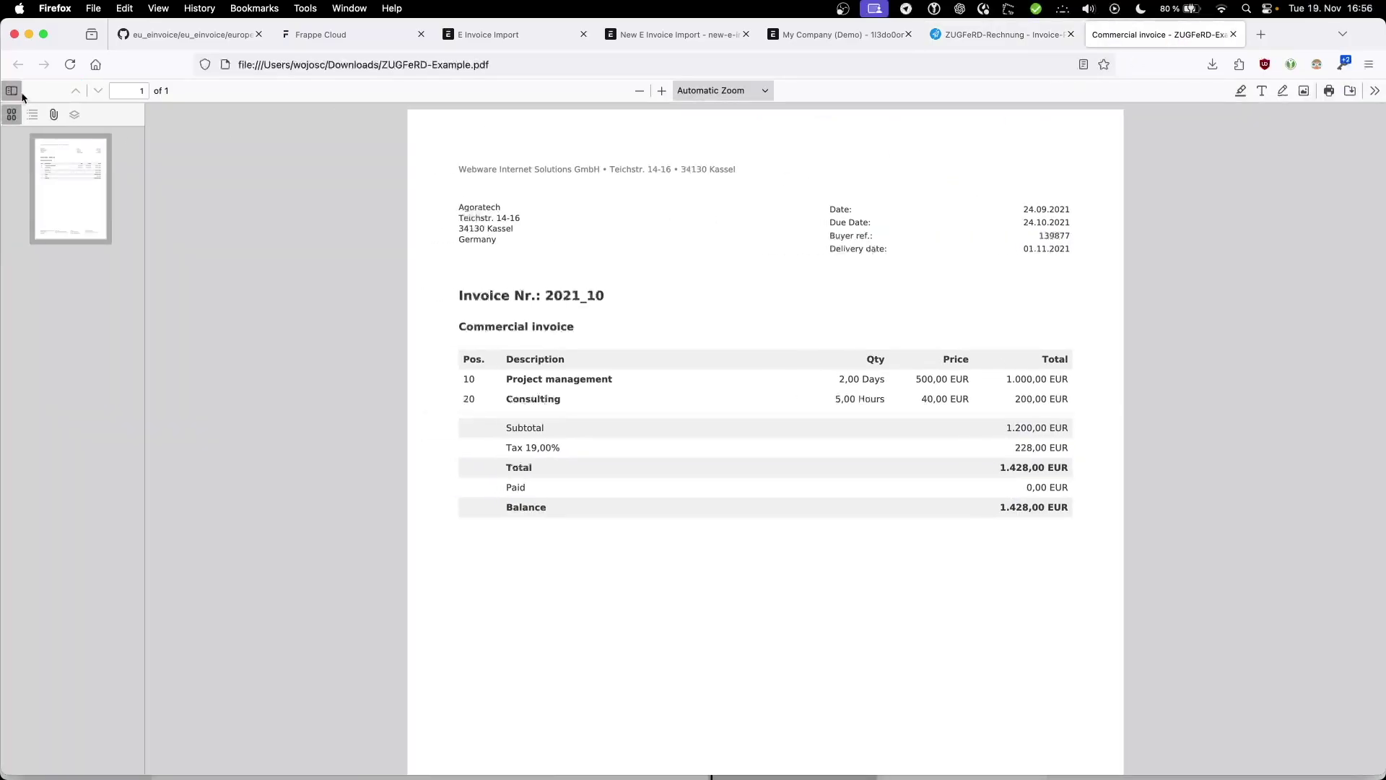
left_click(55, 115)
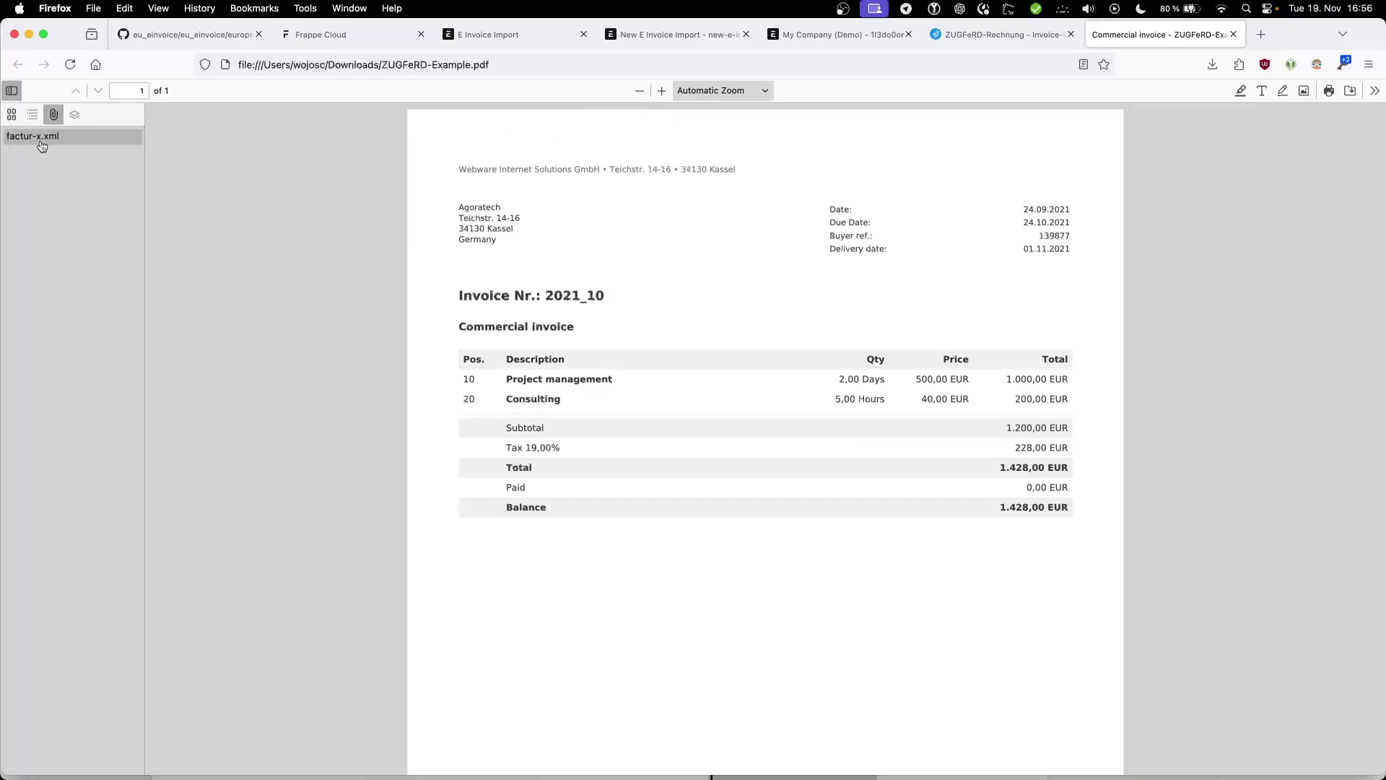
left_click(98, 137)
left_click(941, 429)
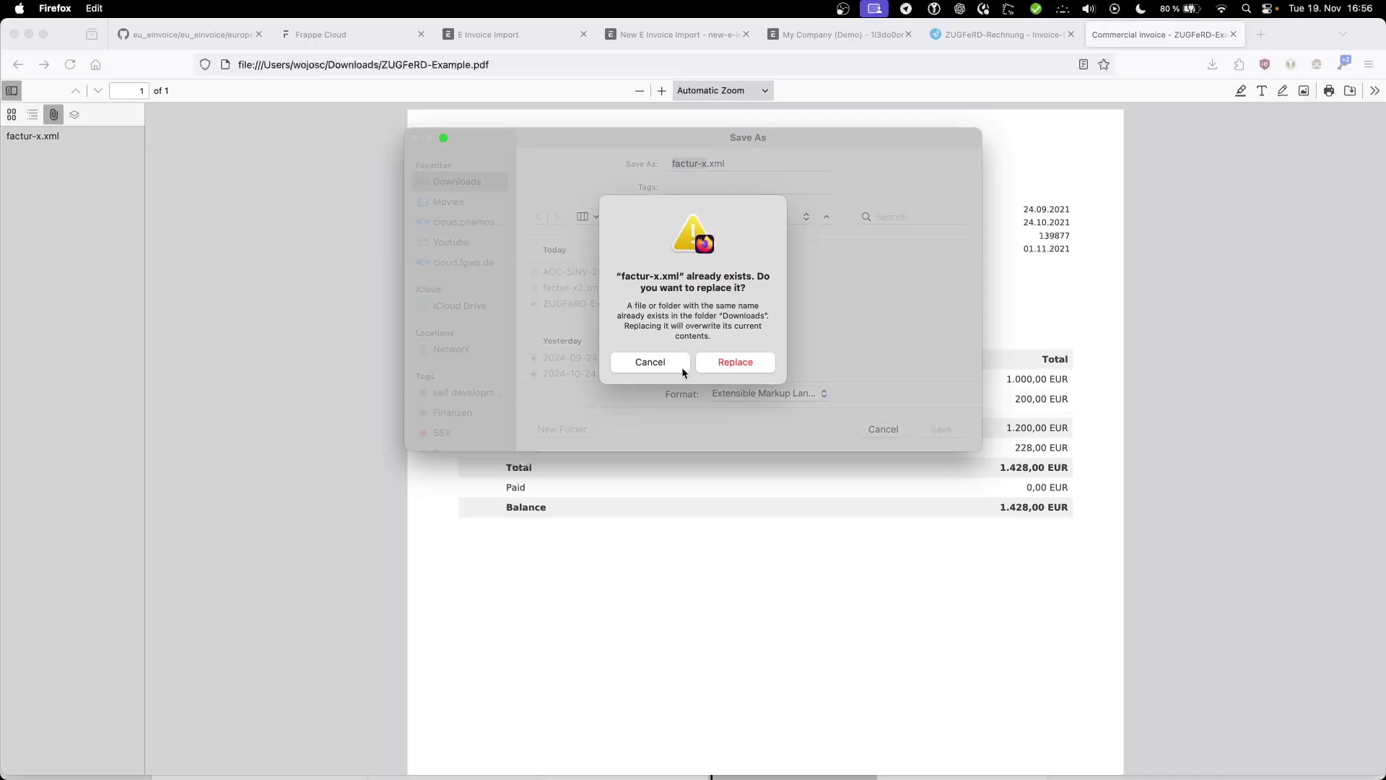
left_click(725, 361)
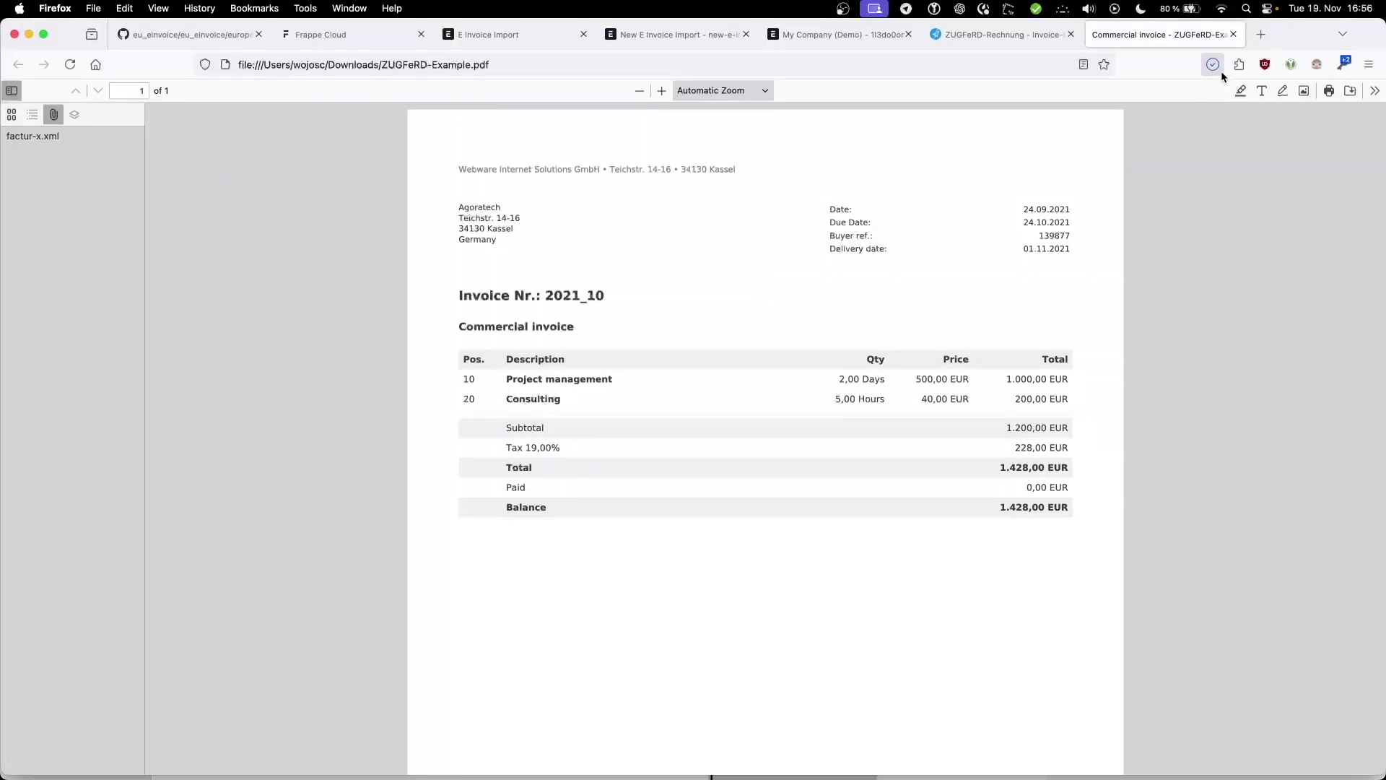
left_click(1216, 66)
left_click(1103, 101)
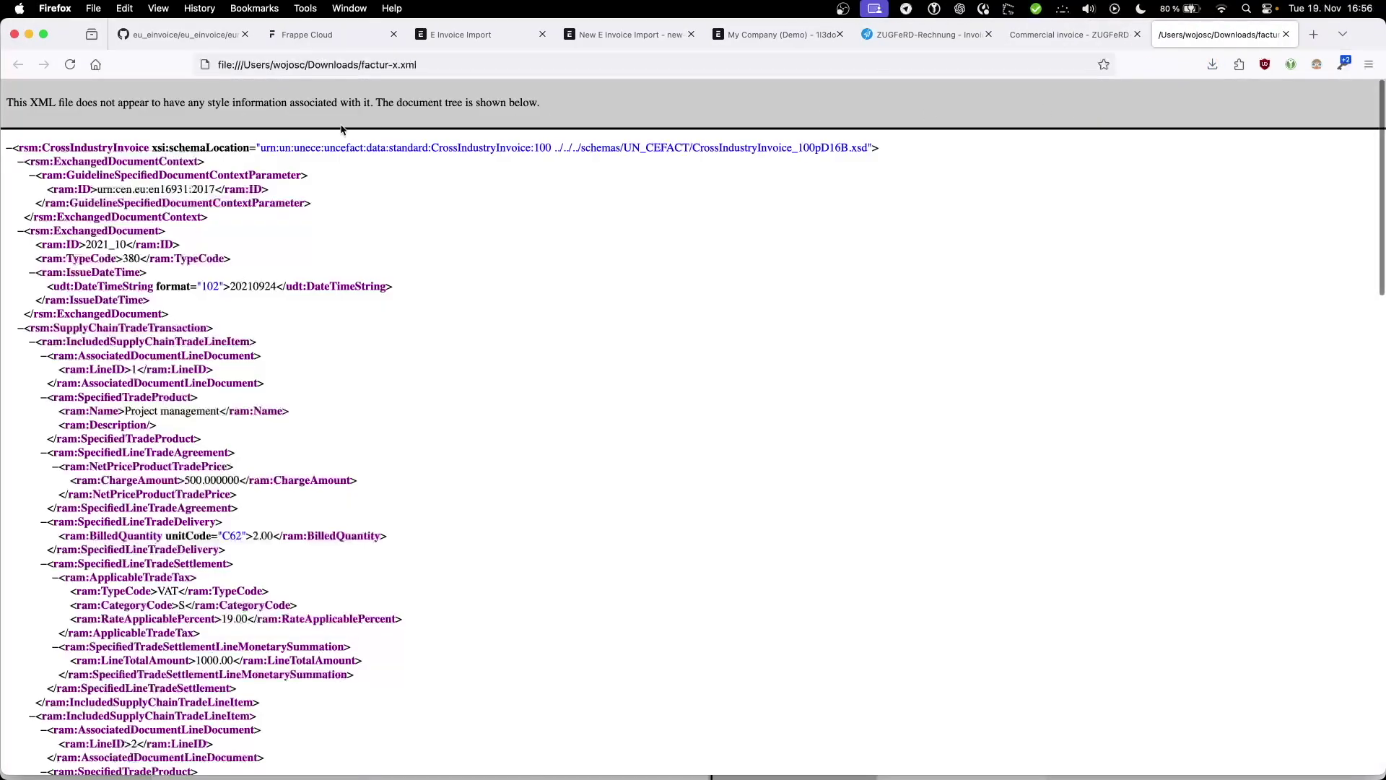
- Look through the factur-x.xml document tree and its file path, and close the XML file
left_click(366, 65)
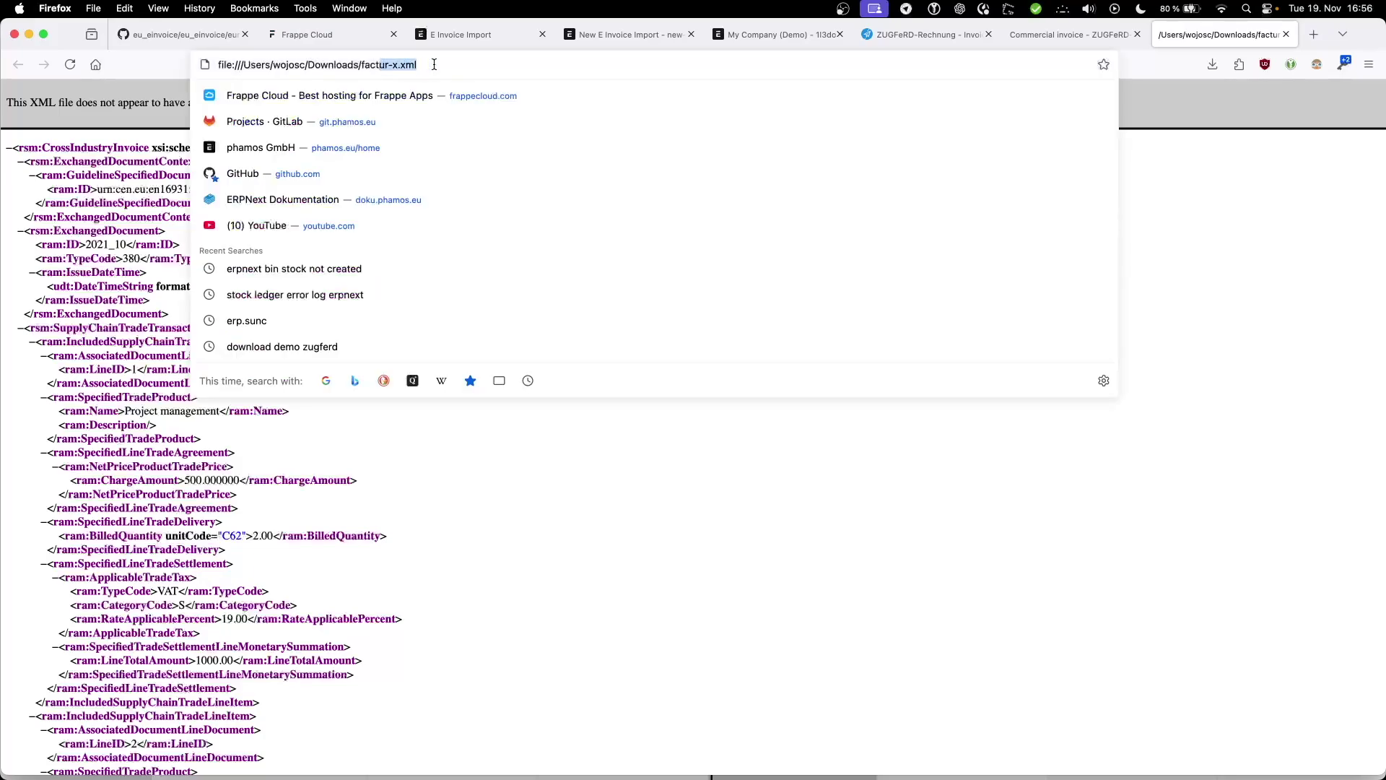
left_click(513, 508)
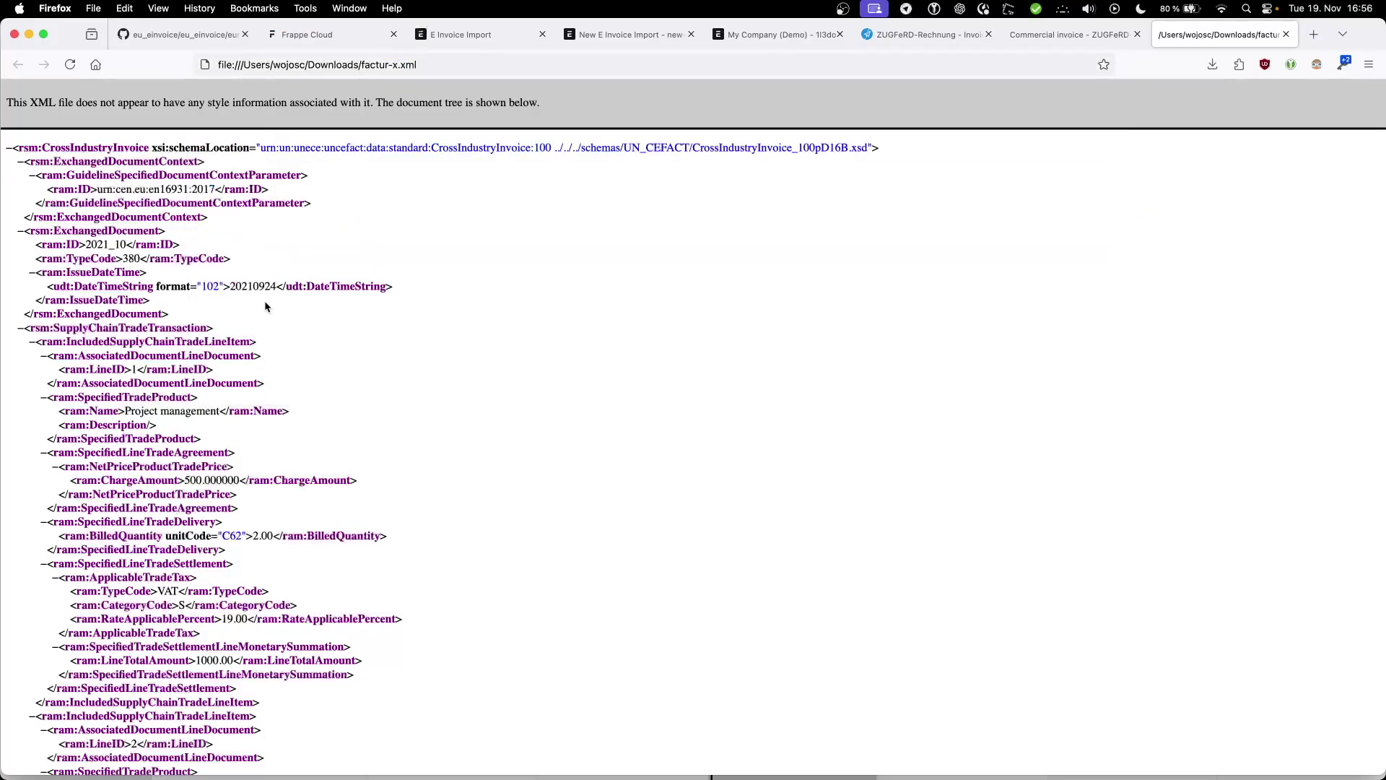
scroll(334, 382, "down", 15)
scroll(333, 383, "down", 3)
scroll(334, 383, "up", 20)
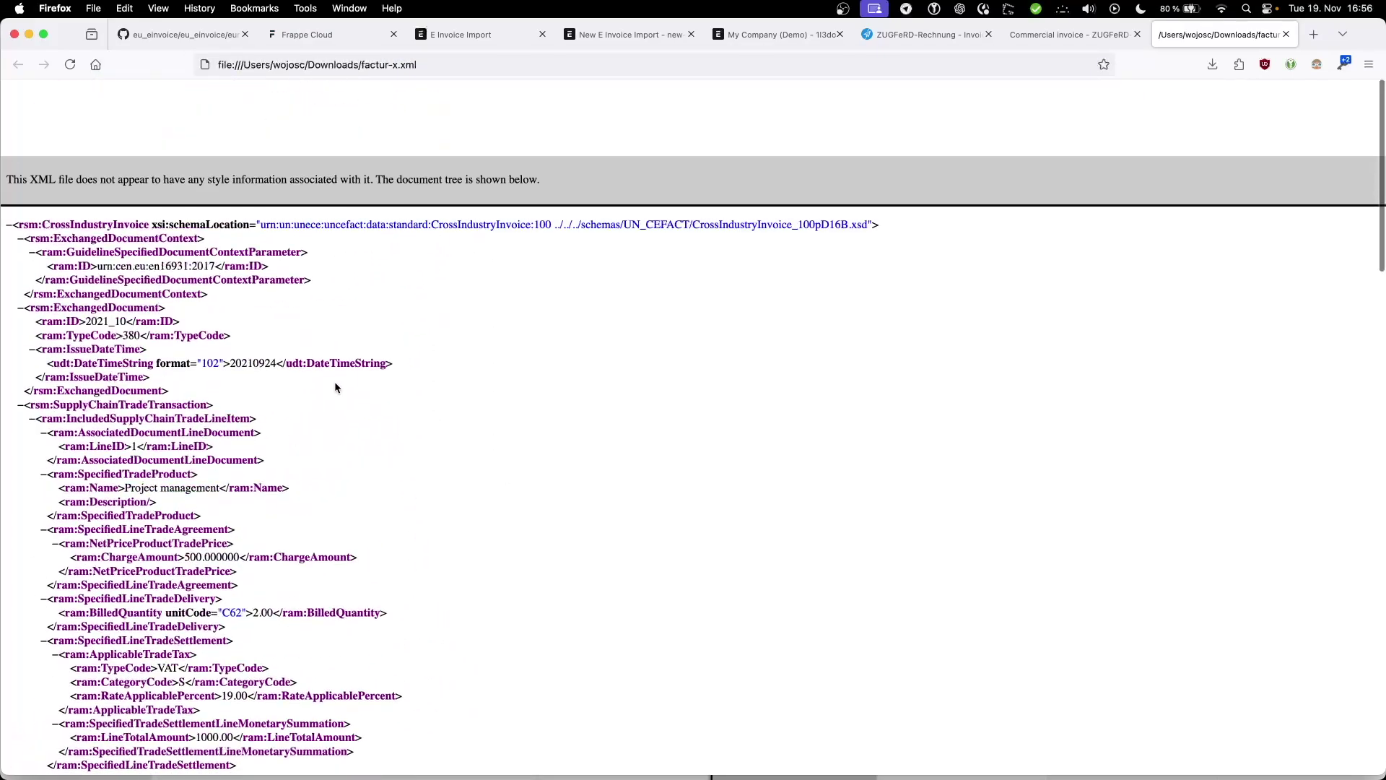
left_click(1286, 33)
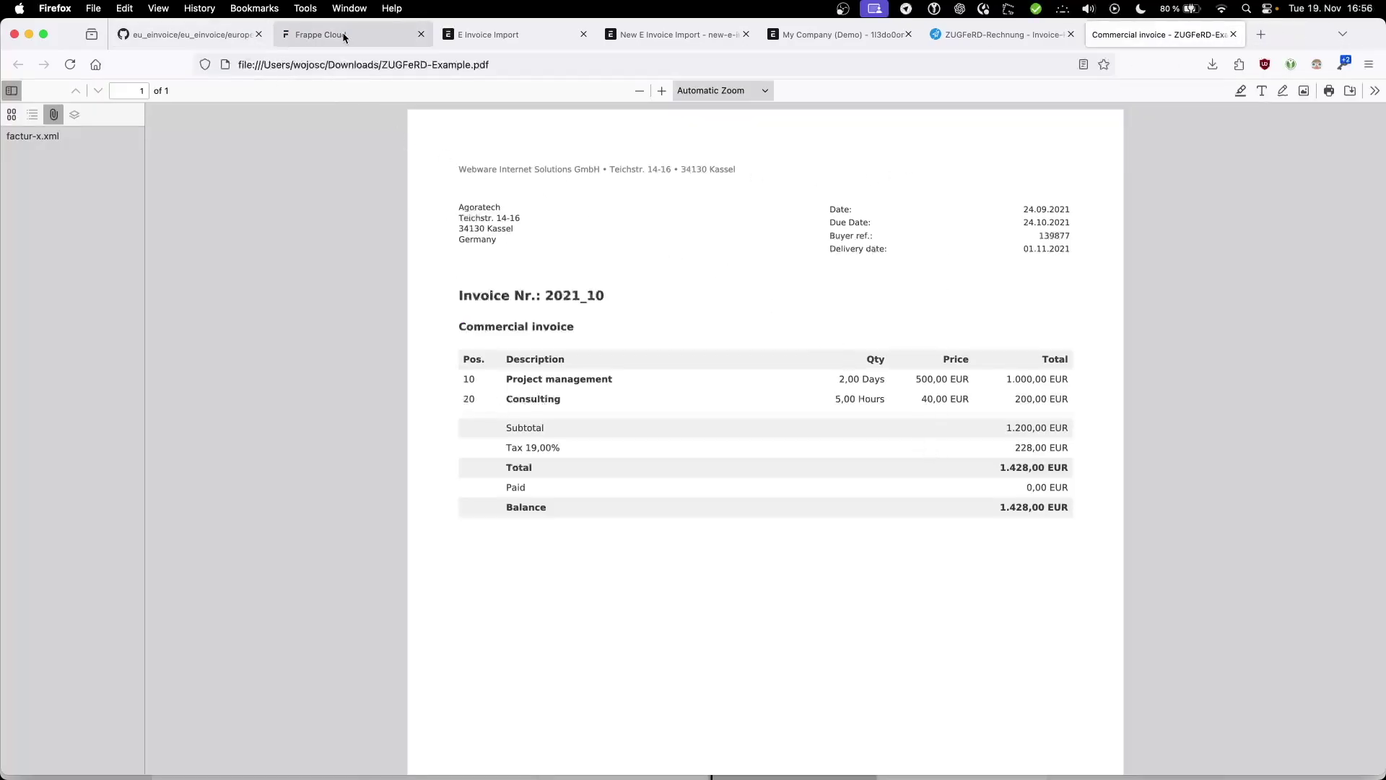
- Upload ZUGFeRD-Example.pdf from the Downloads folder as the E-Invoice file of the new E Invoice Import record
left_click(469, 35)
left_click(666, 32)
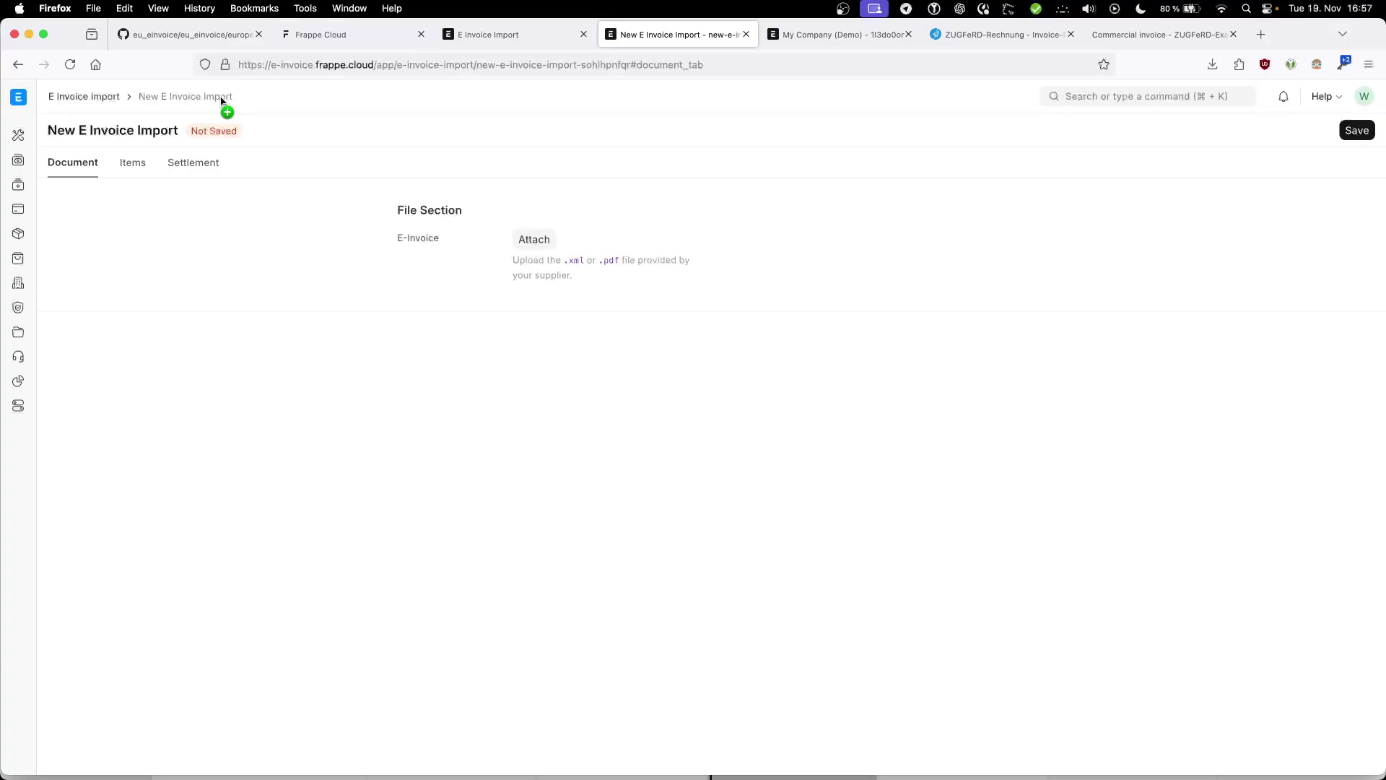
left_click(539, 246)
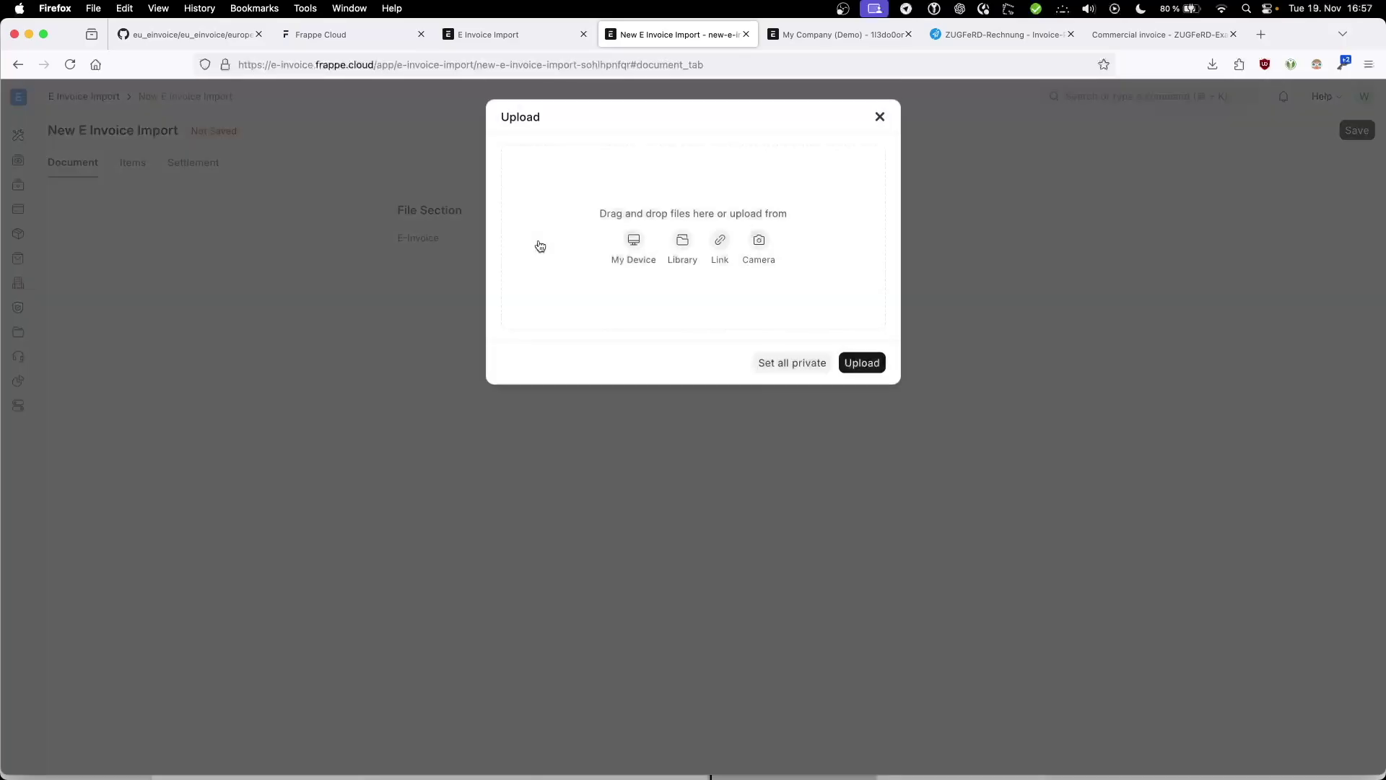
left_click(634, 242)
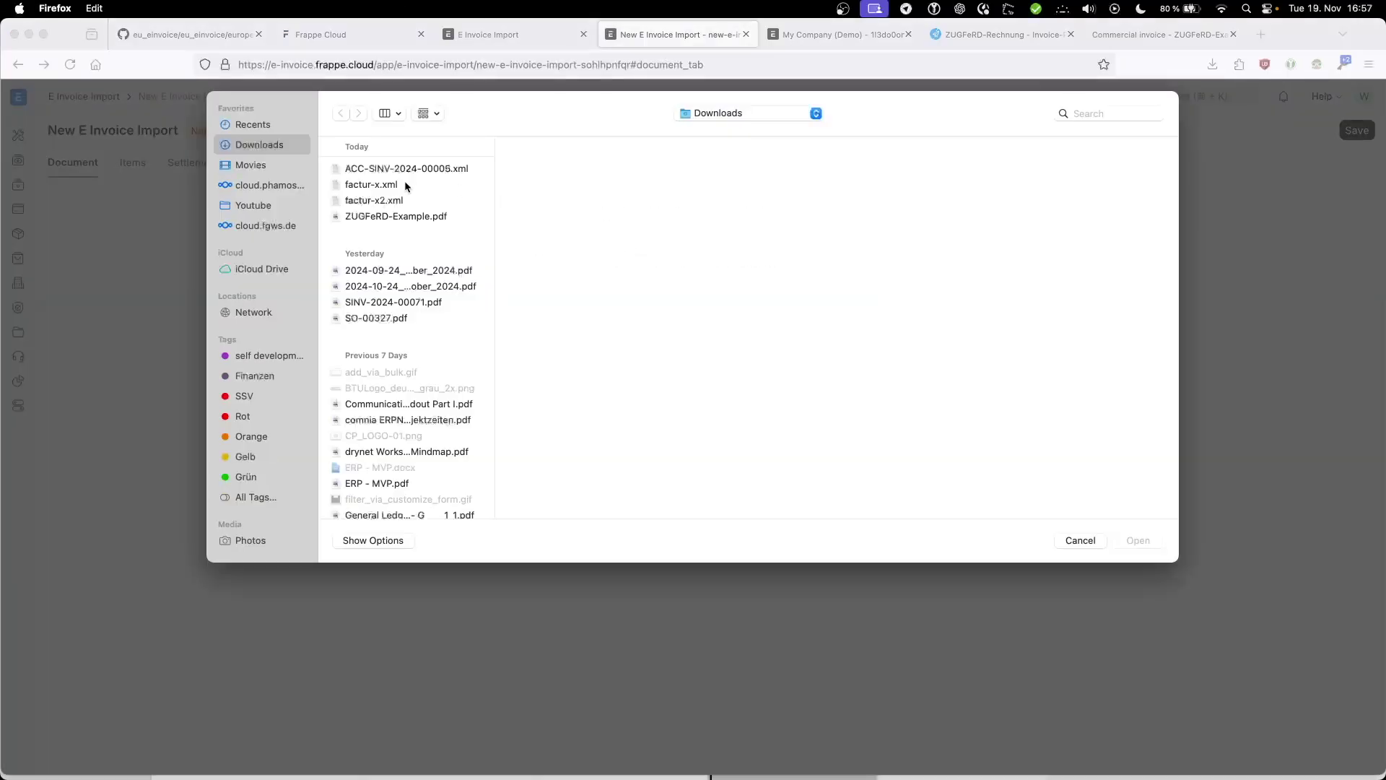
left_click(400, 216)
left_click(1145, 542)
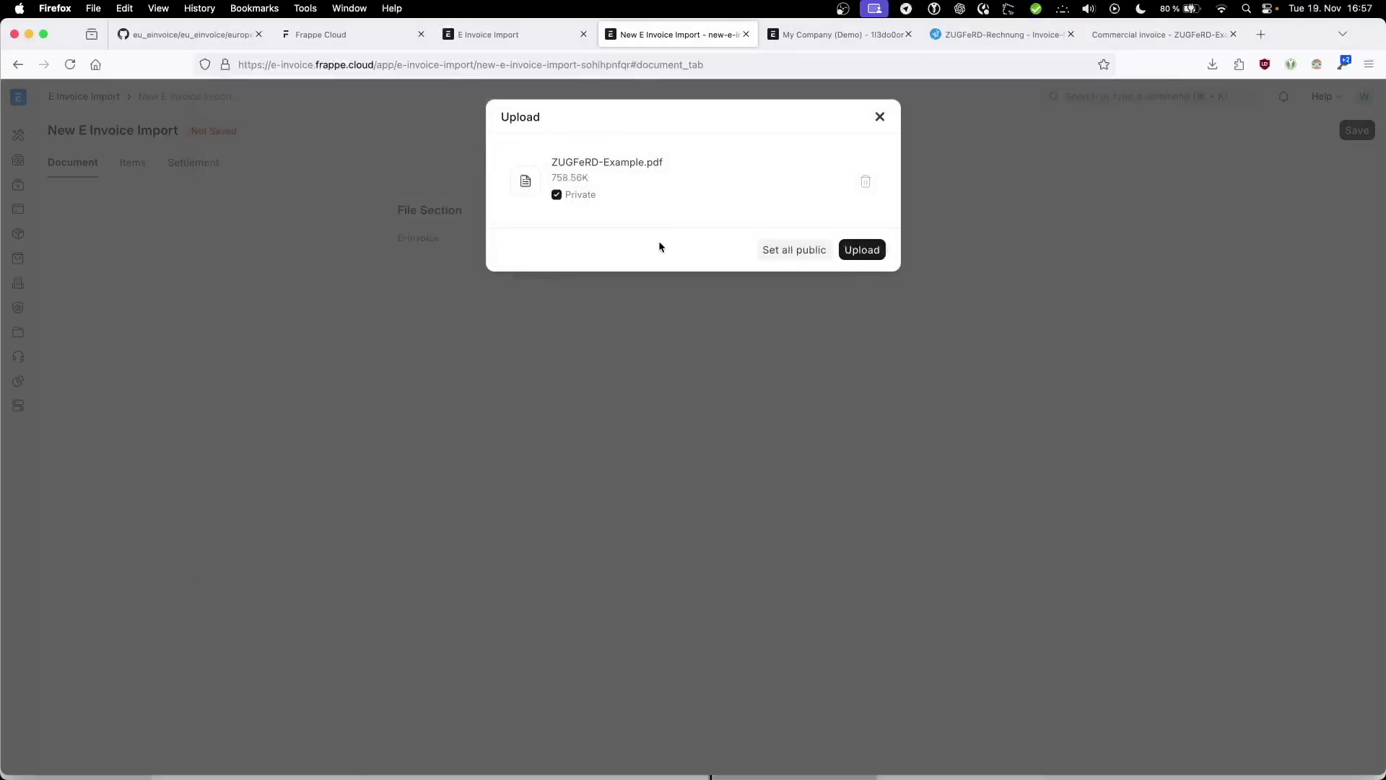
left_click(863, 250)
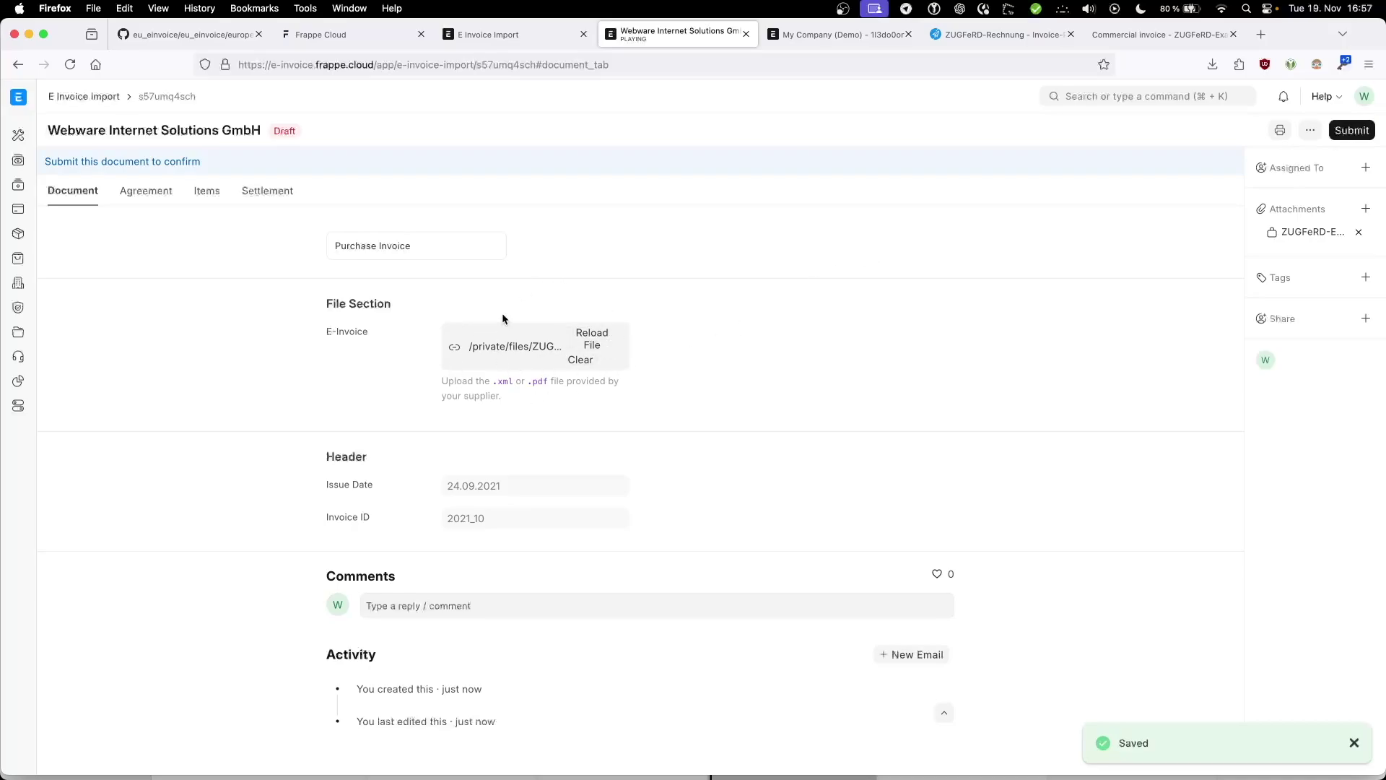
- Check the imported header data and compare its Issue Date with the date on the ZUGFeRD-Example.pdf invoice
double_click(453, 484)
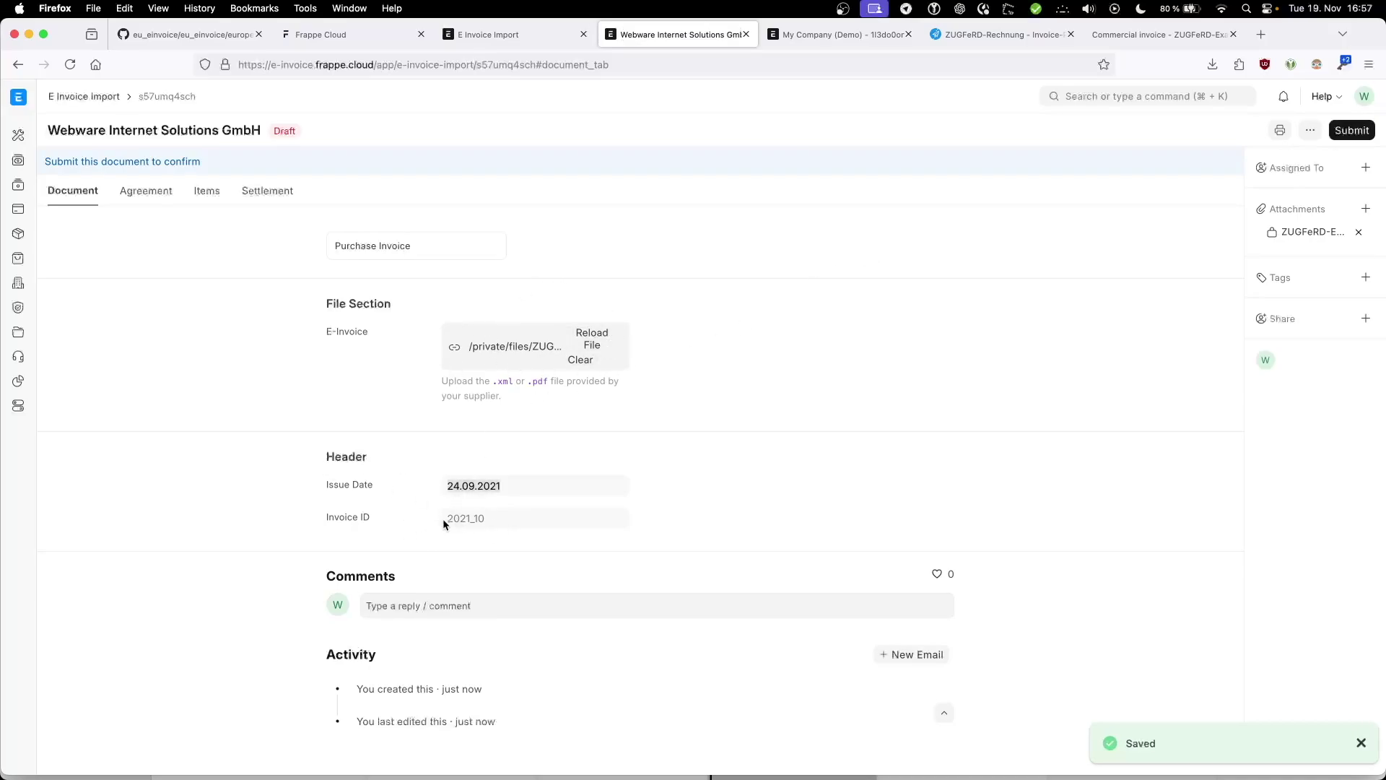
double_click(459, 520)
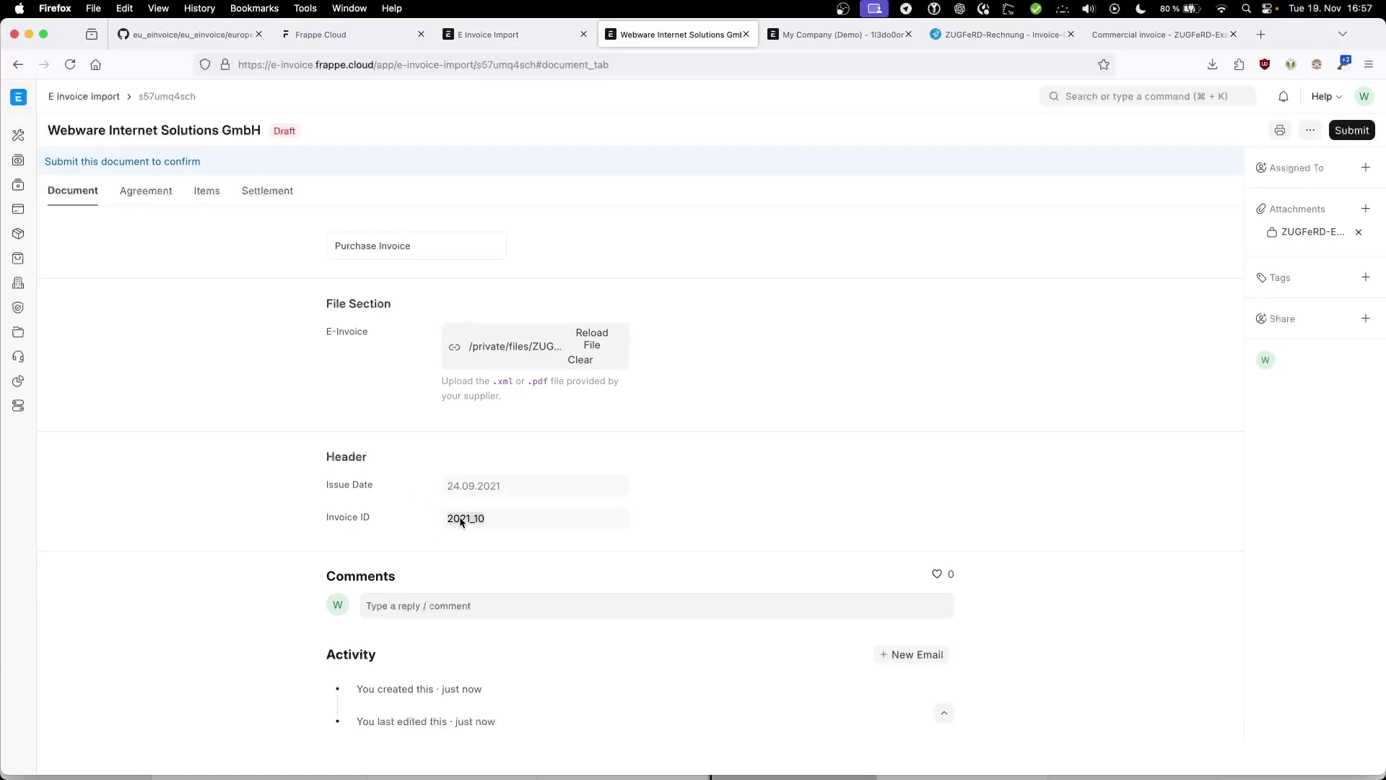
left_click(1135, 33)
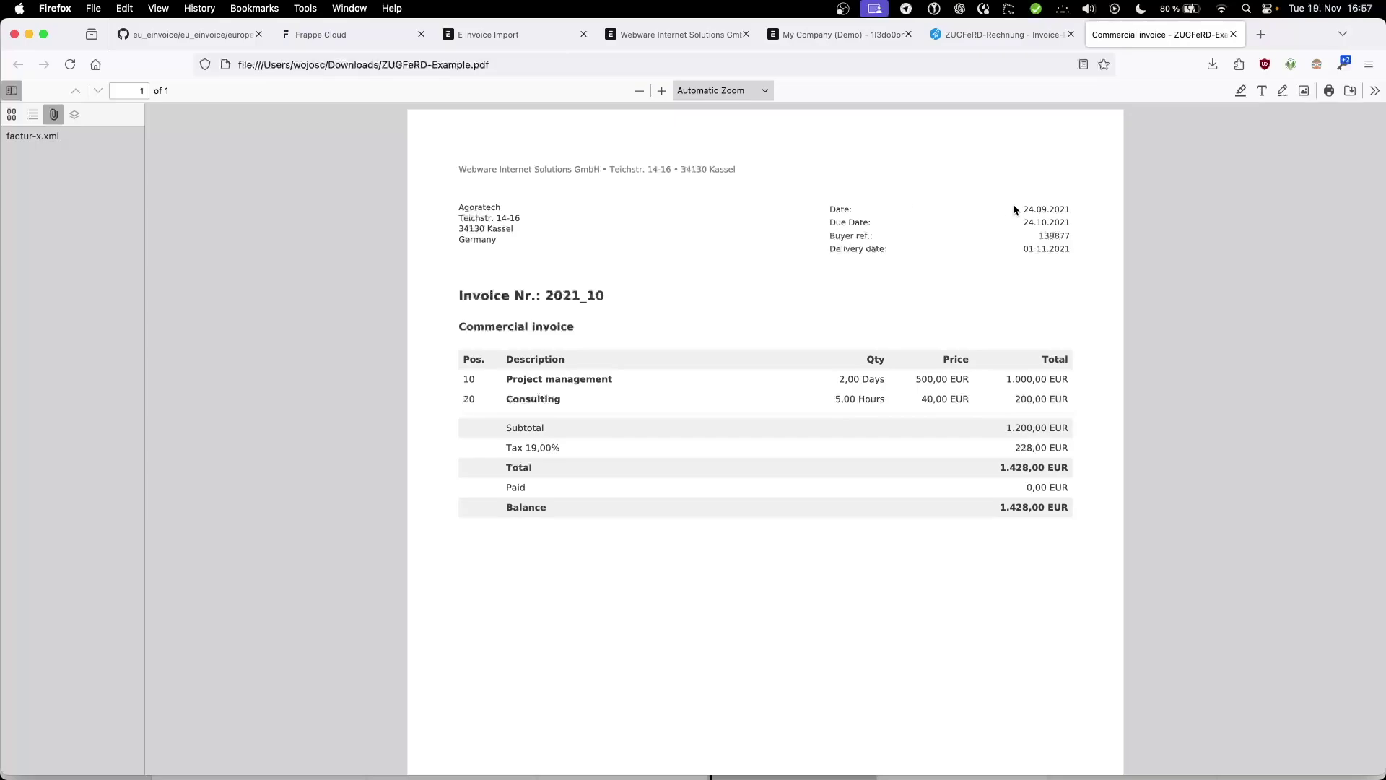
left_click_drag(1023, 208, 1073, 213)
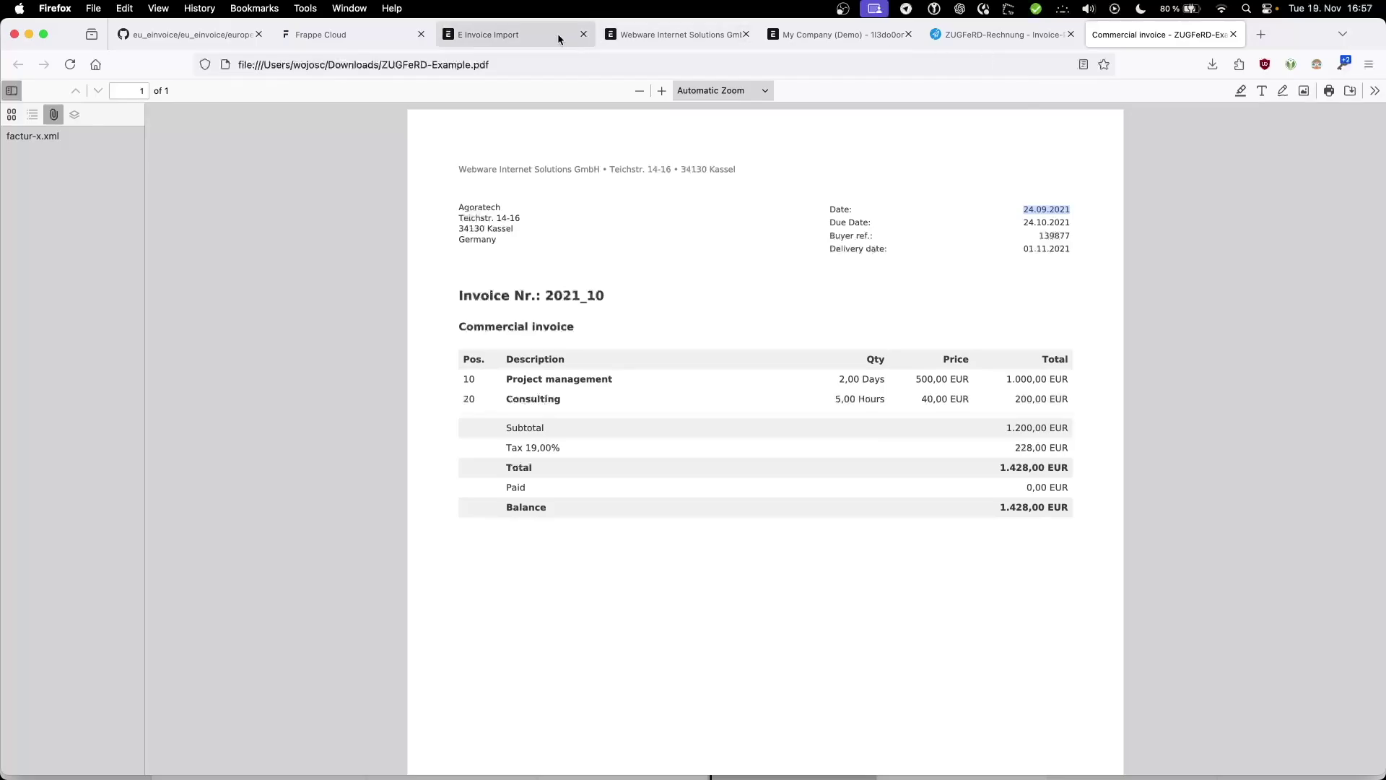
left_click(671, 35)
left_click_drag(447, 486, 501, 489)
left_click(508, 487)
- Compare the imported Invoice ID with the invoice number on the PDF and return to the import record
double_click(463, 519)
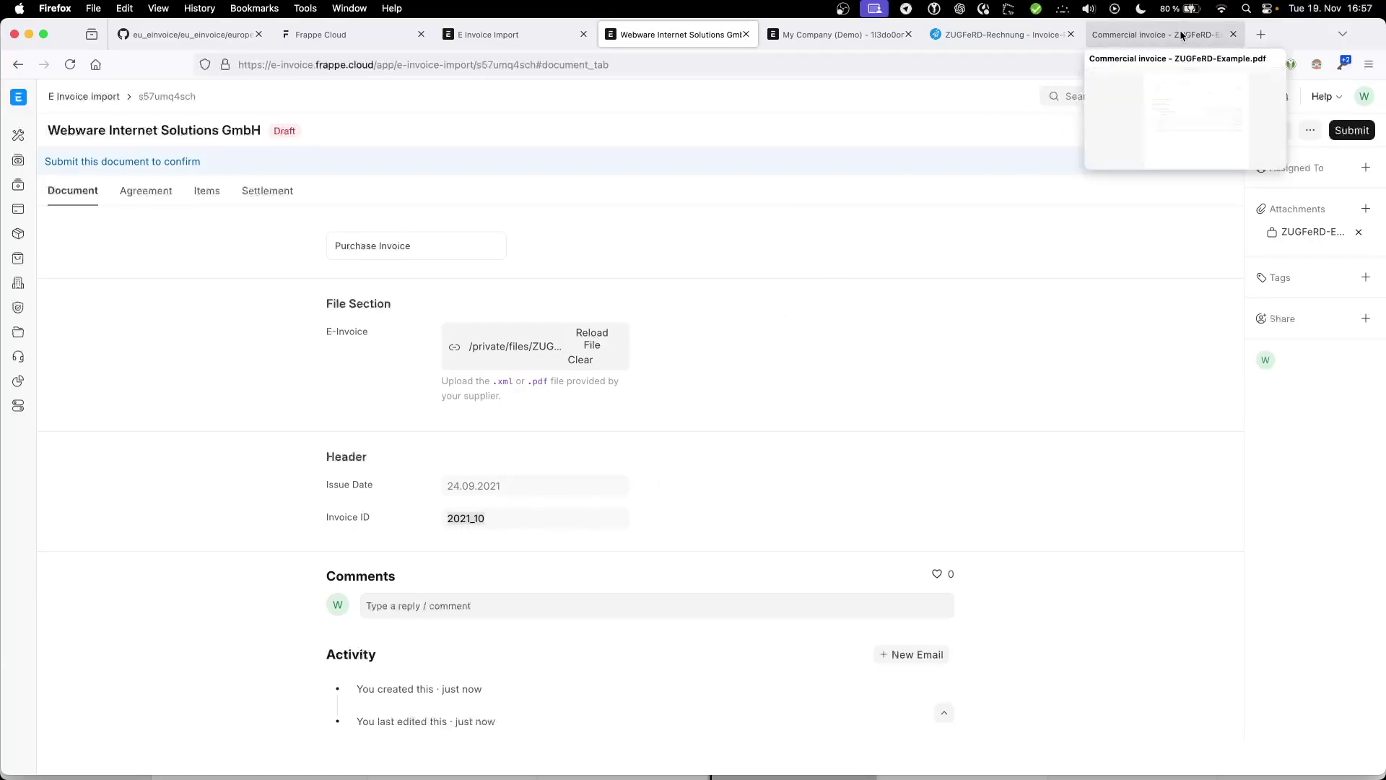
left_click(1139, 36)
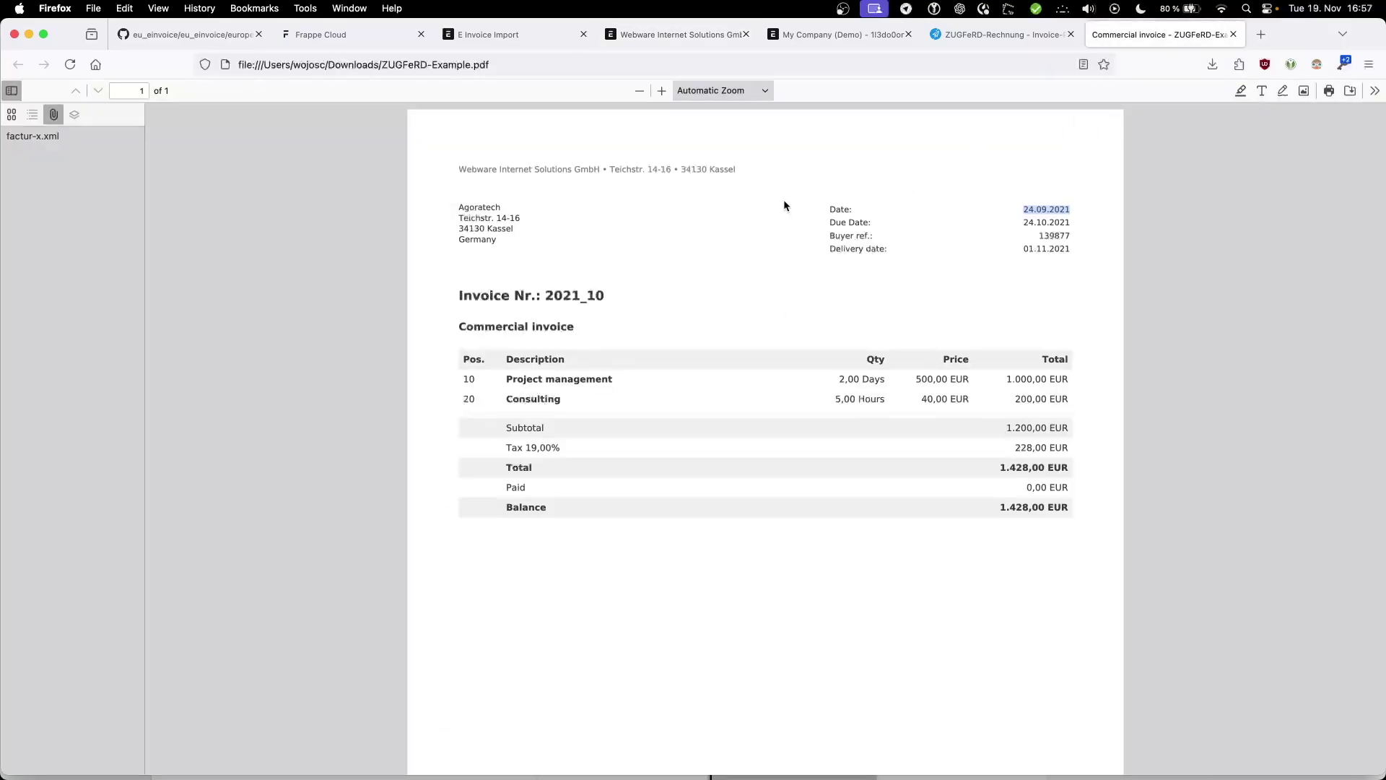
double_click(554, 296)
left_click(621, 299)
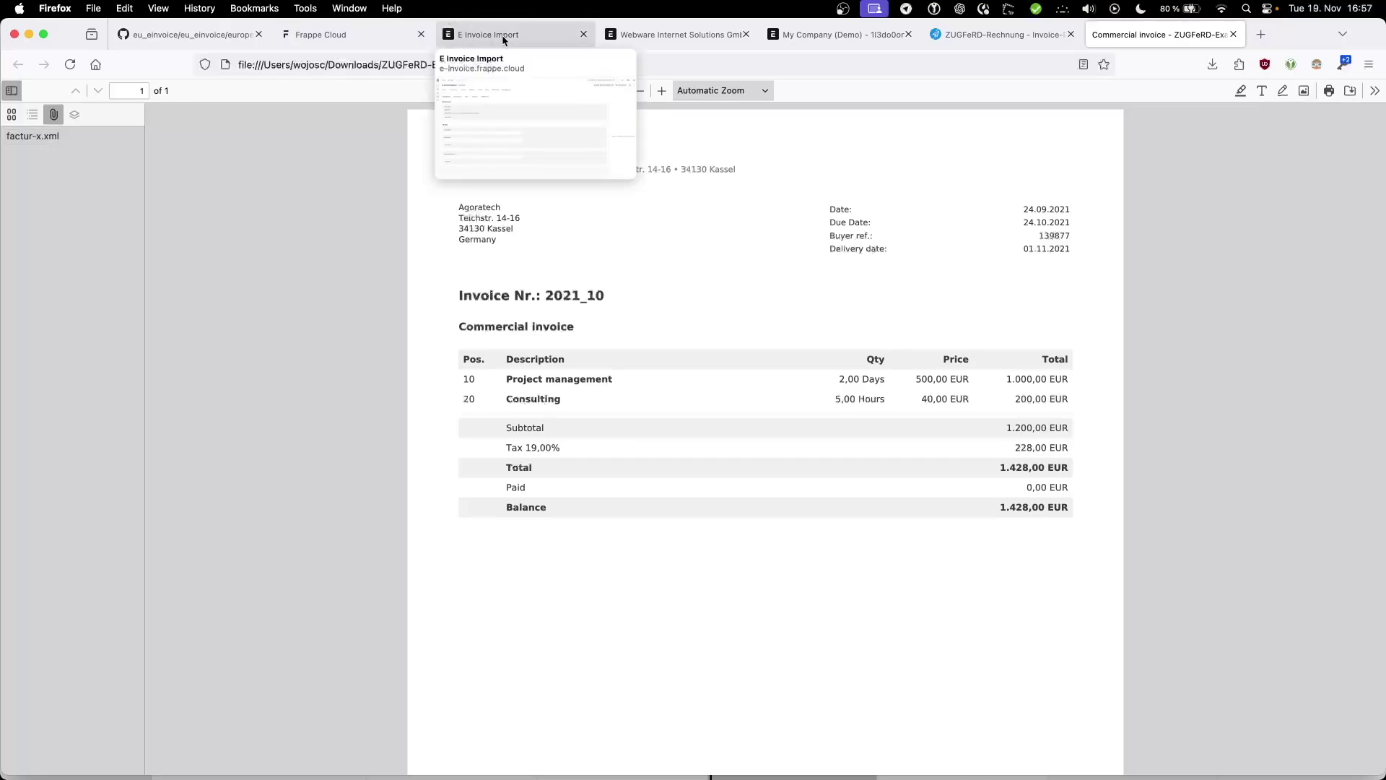
left_click(676, 44)
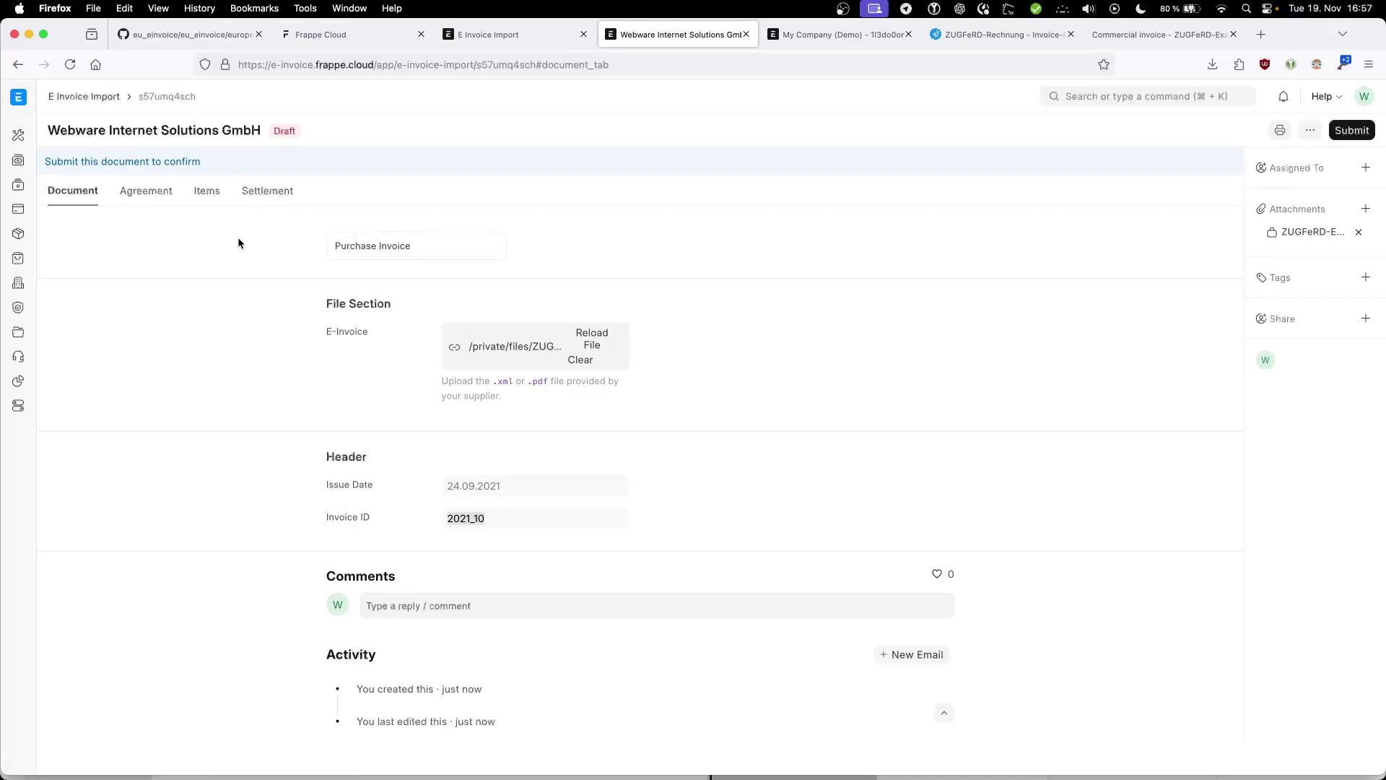
- Review the imported seller and buyer details, assign MA Inc. as the supplier, and save the record
left_click(140, 192)
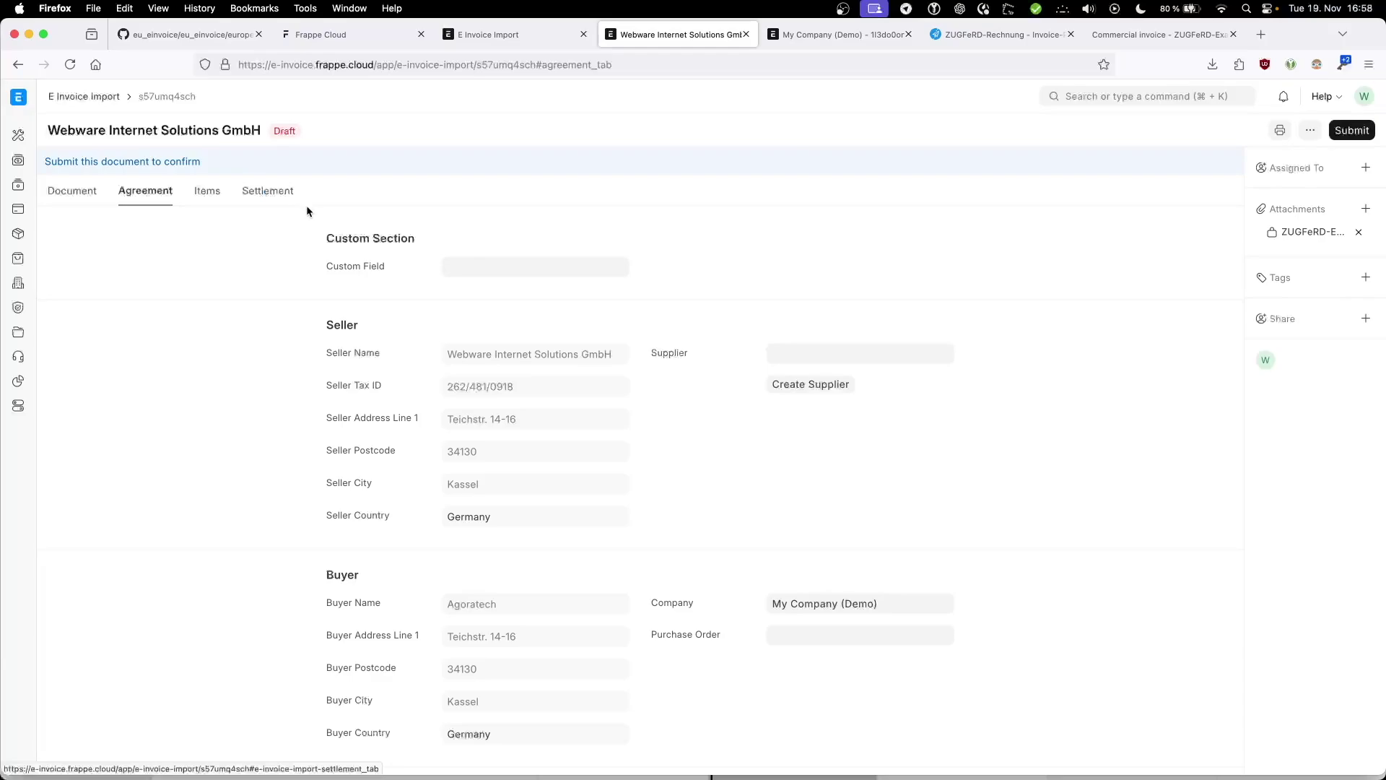
scroll(483, 304, "down", 3)
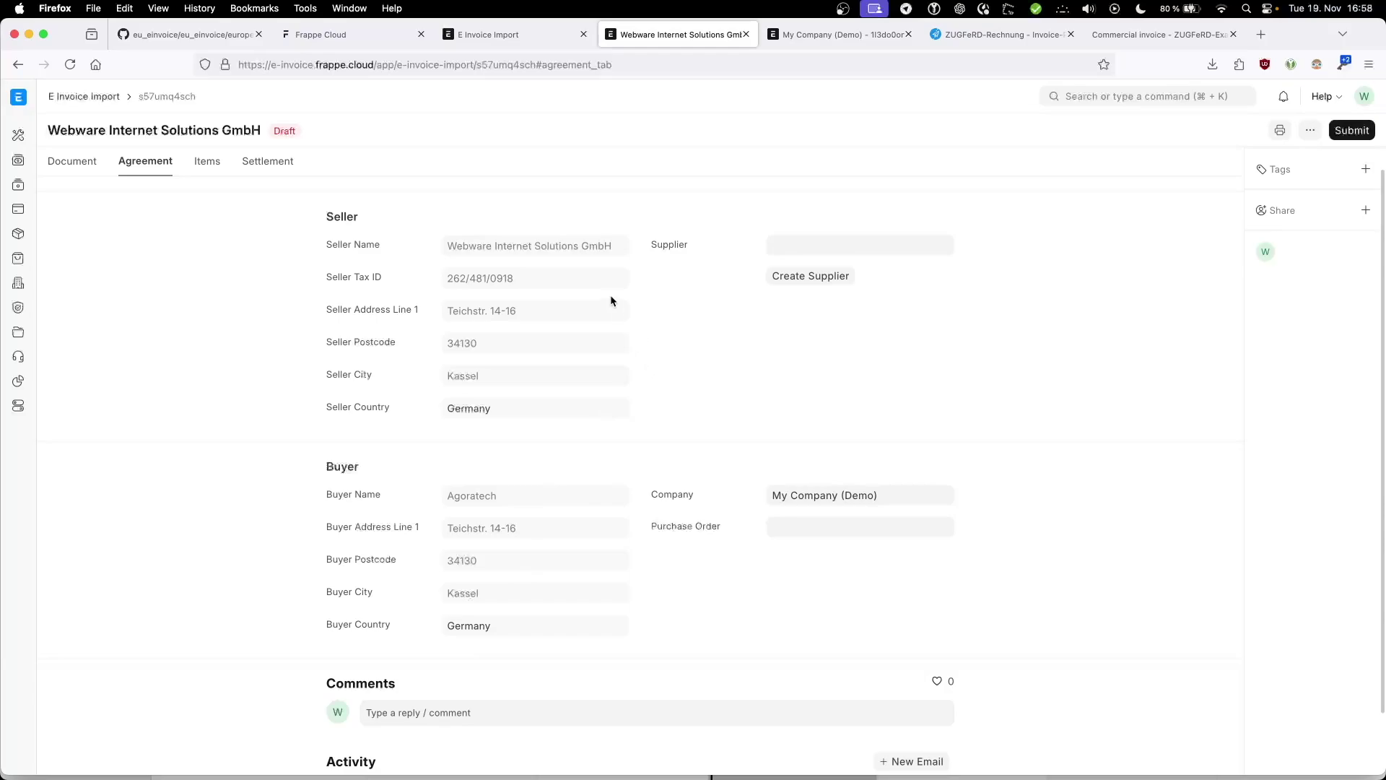
scroll(614, 299, "up", 1)
left_click(805, 264)
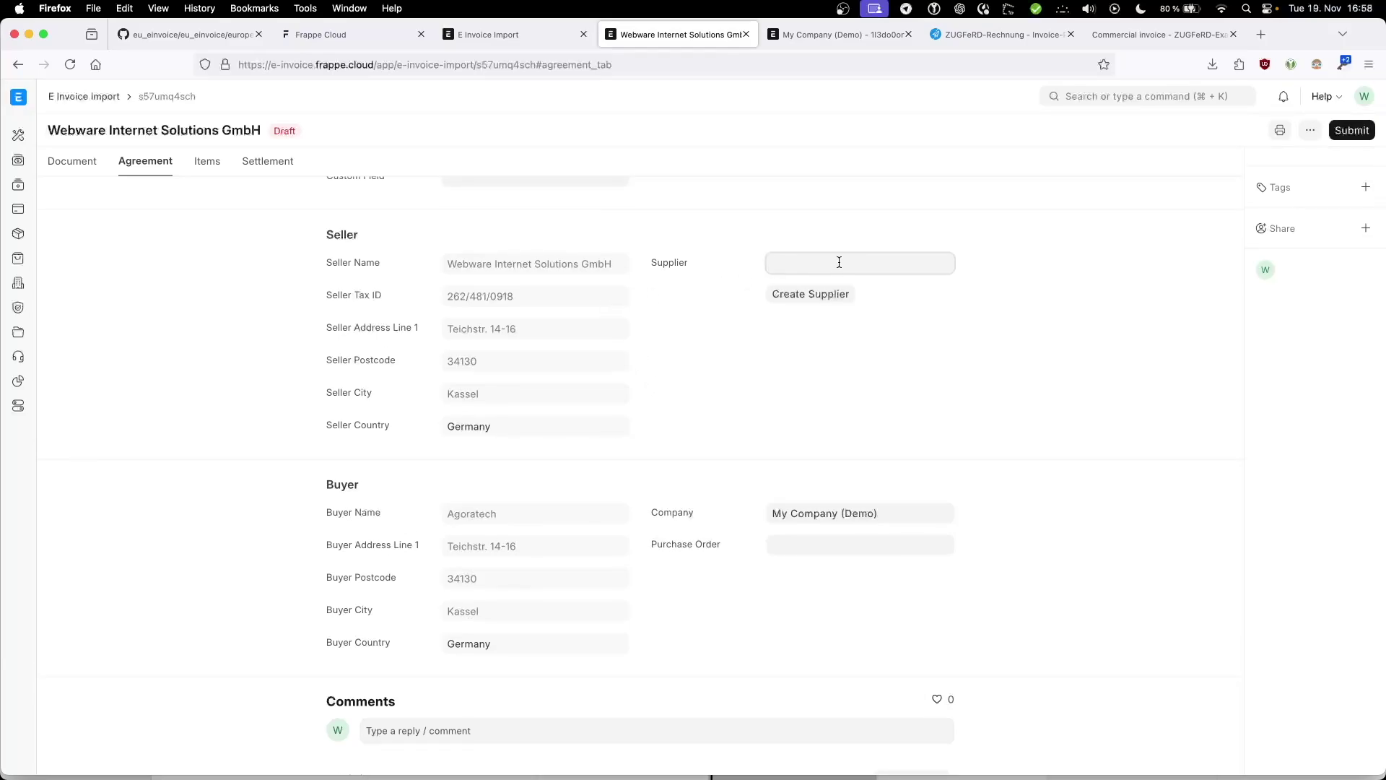
left_click(840, 263)
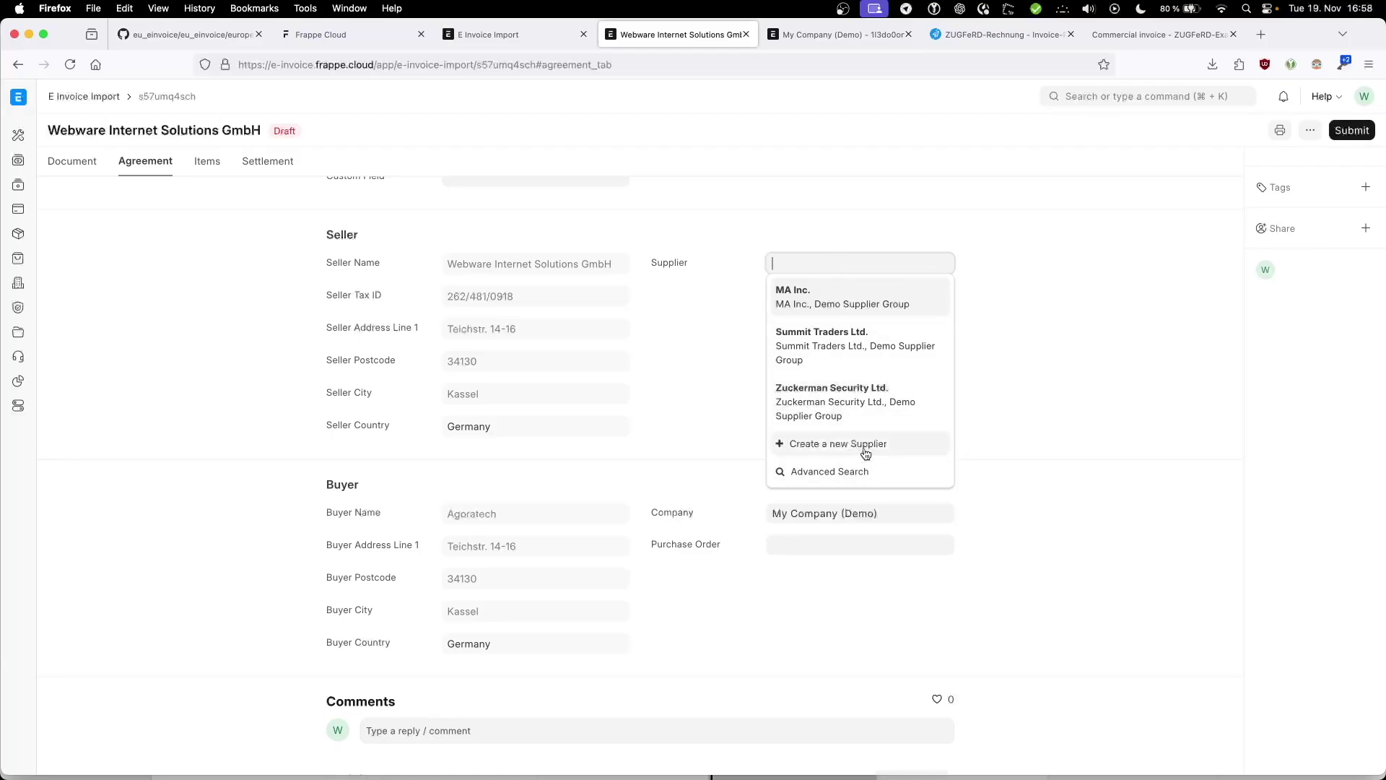
left_click(832, 301)
left_click(833, 299)
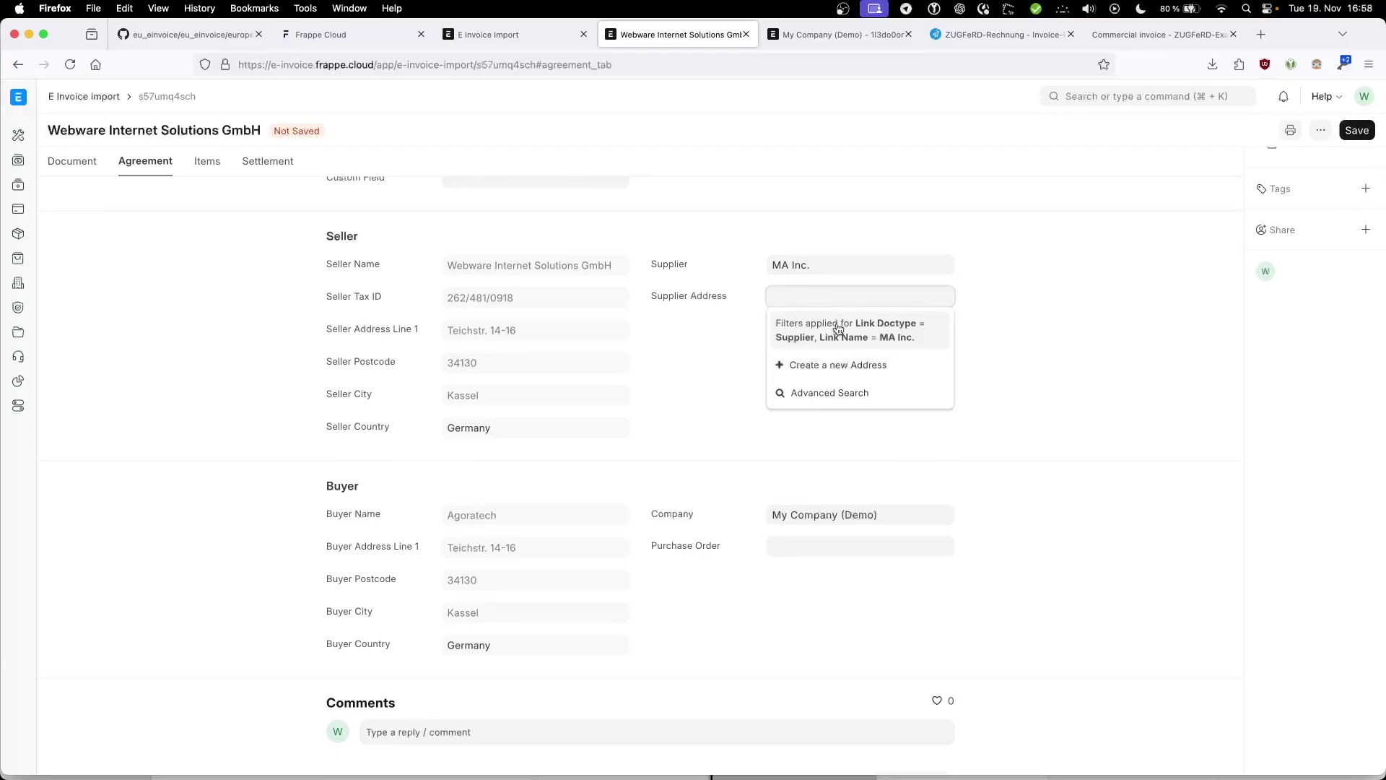
left_click(999, 318)
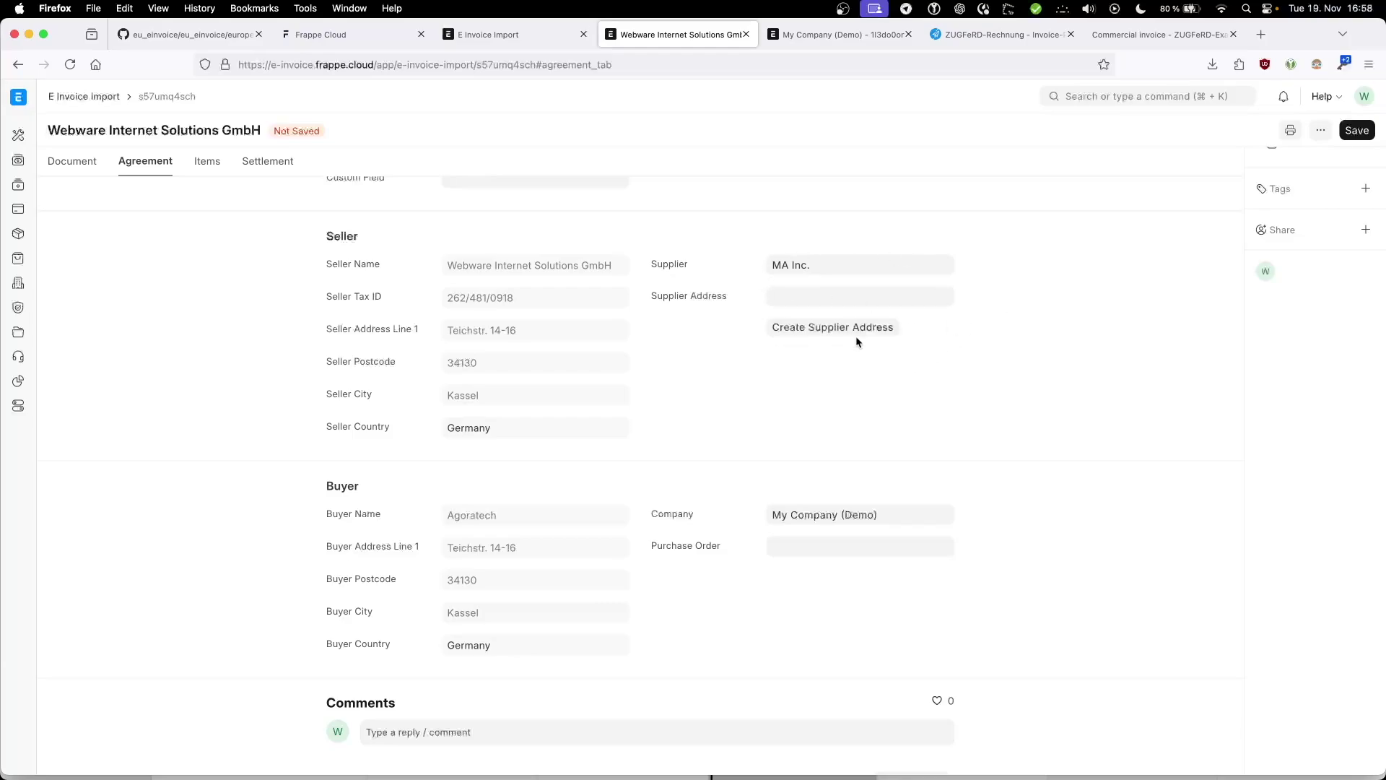
key("super+s")
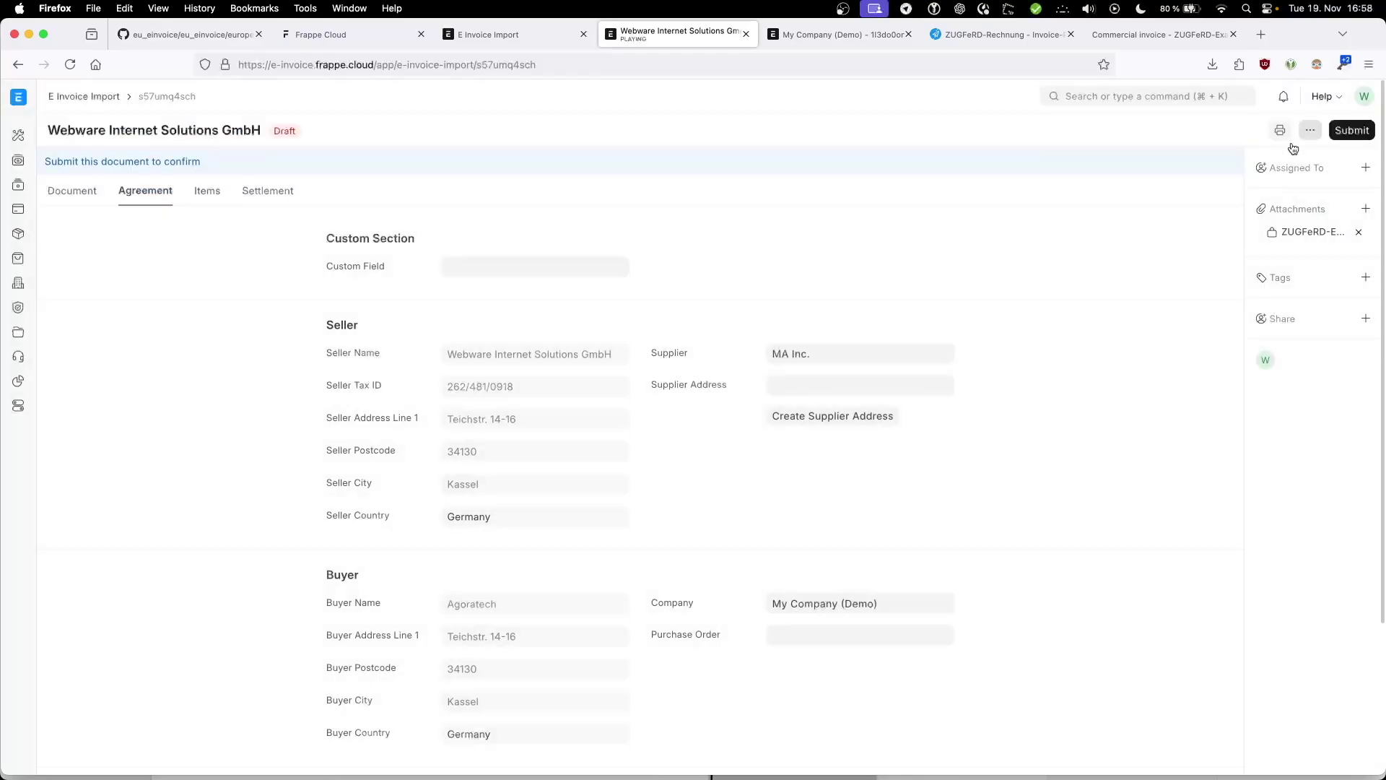
- Compare the imported items' quantities and rates with the line items on the PDF invoice
left_click(207, 191)
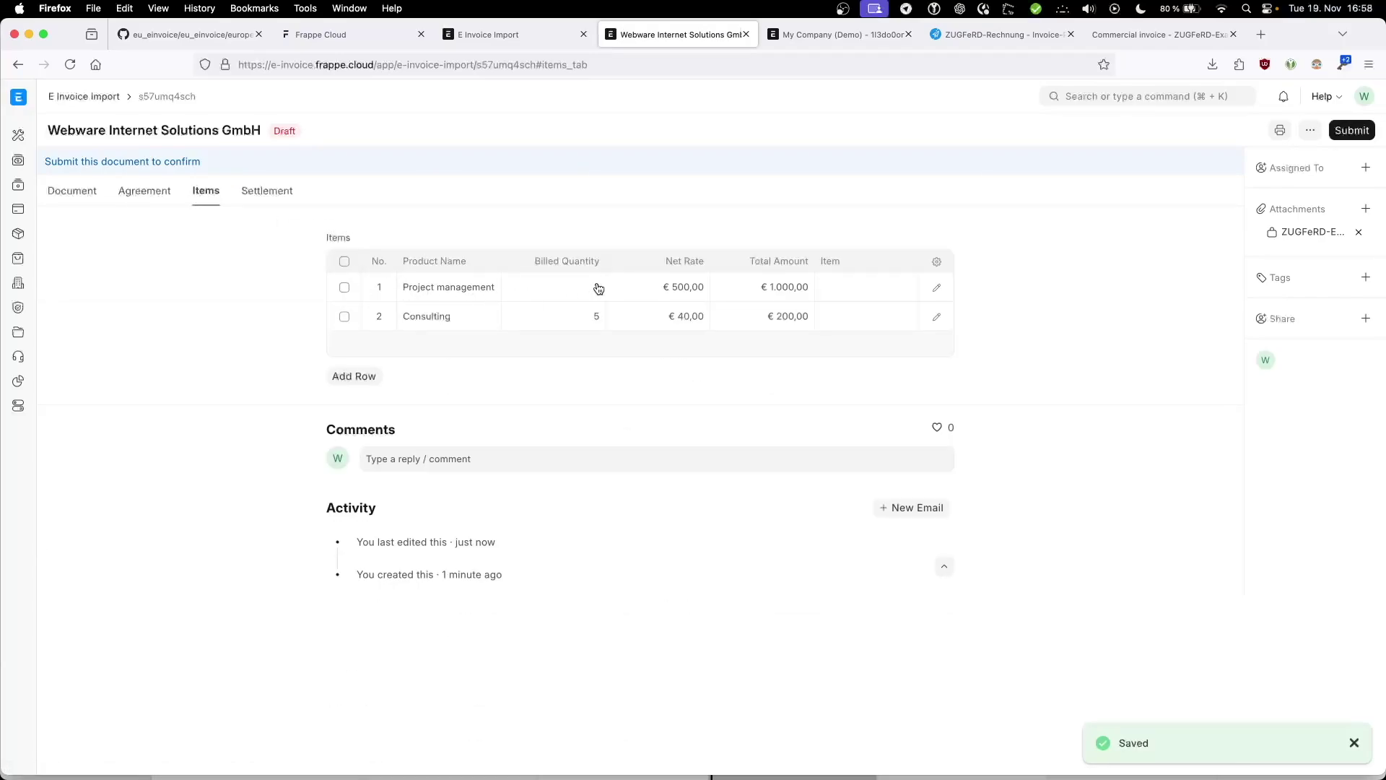
left_click(1172, 42)
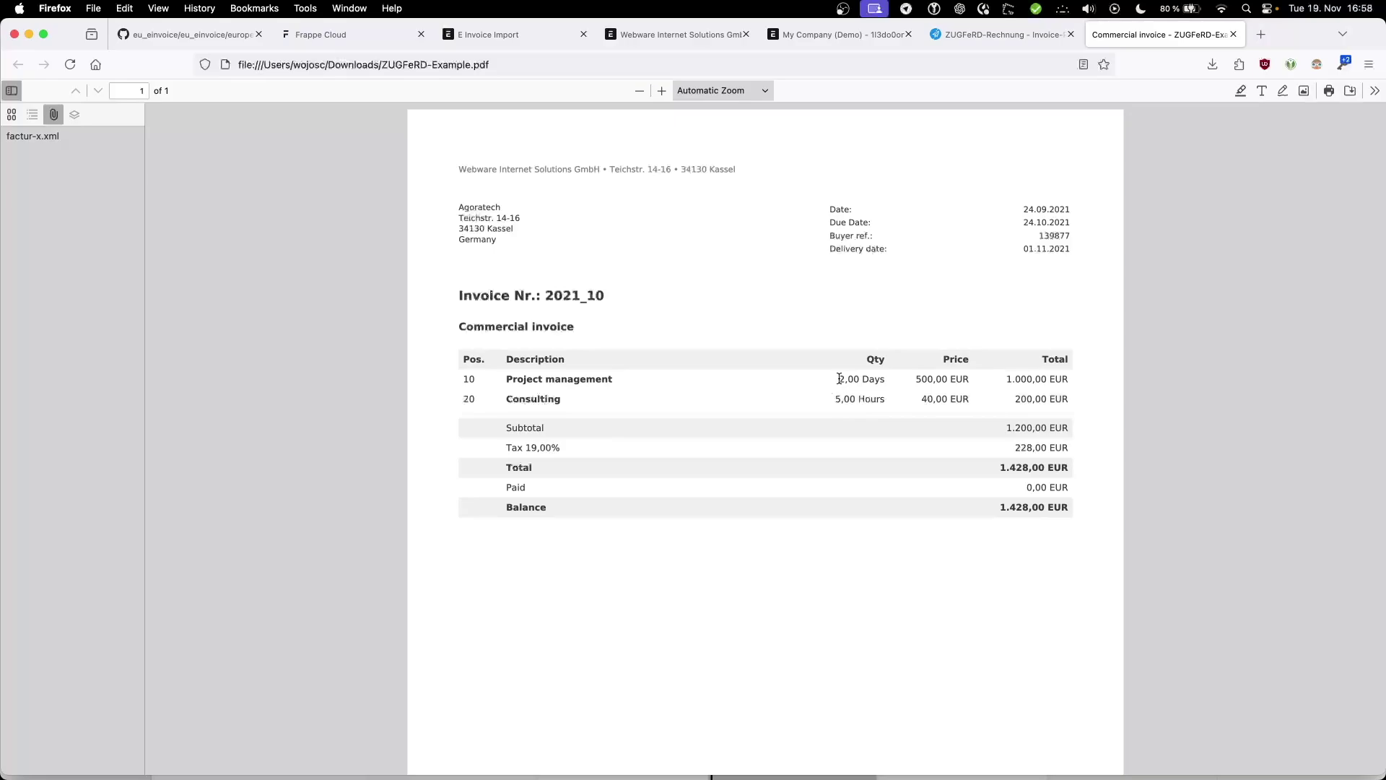
left_click(643, 34)
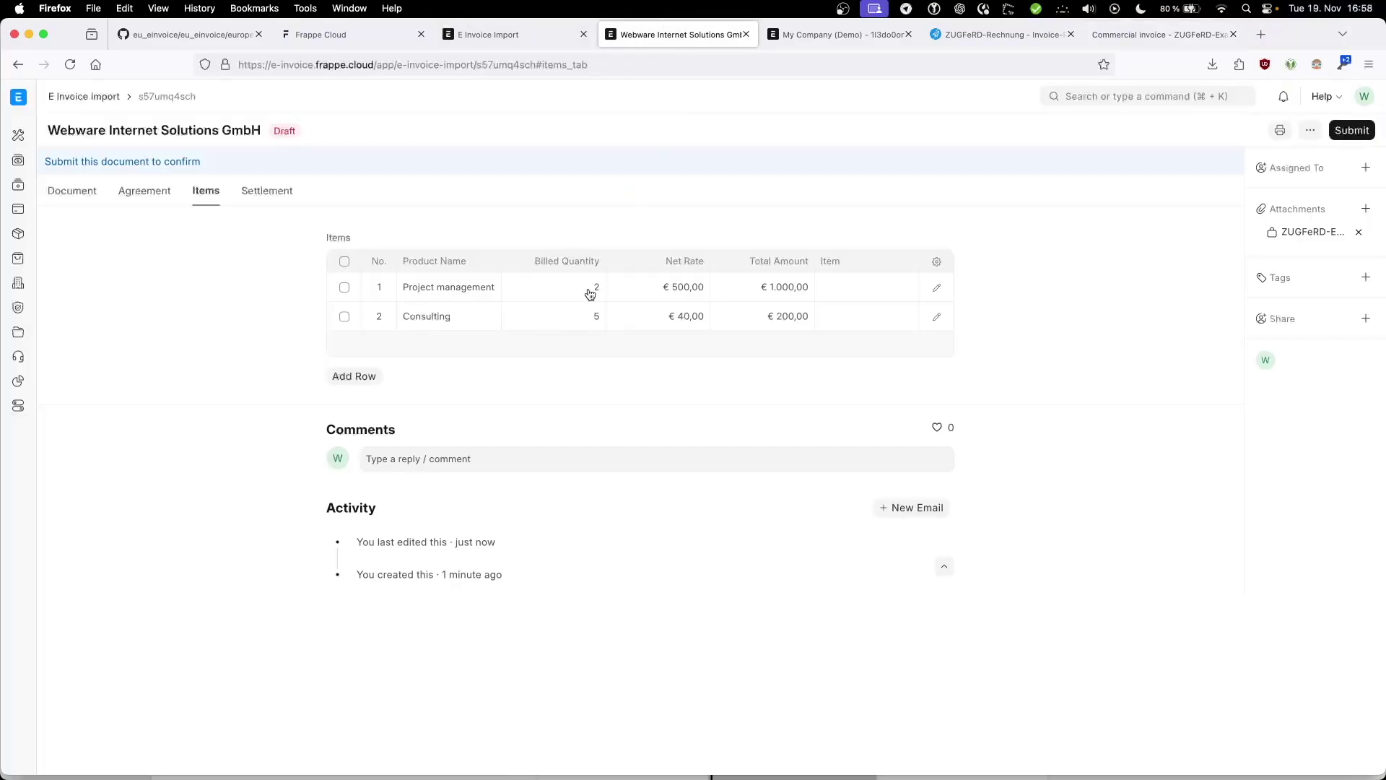
- Open the Project management item row for editing and set its UOM to Hour
left_click(937, 290)
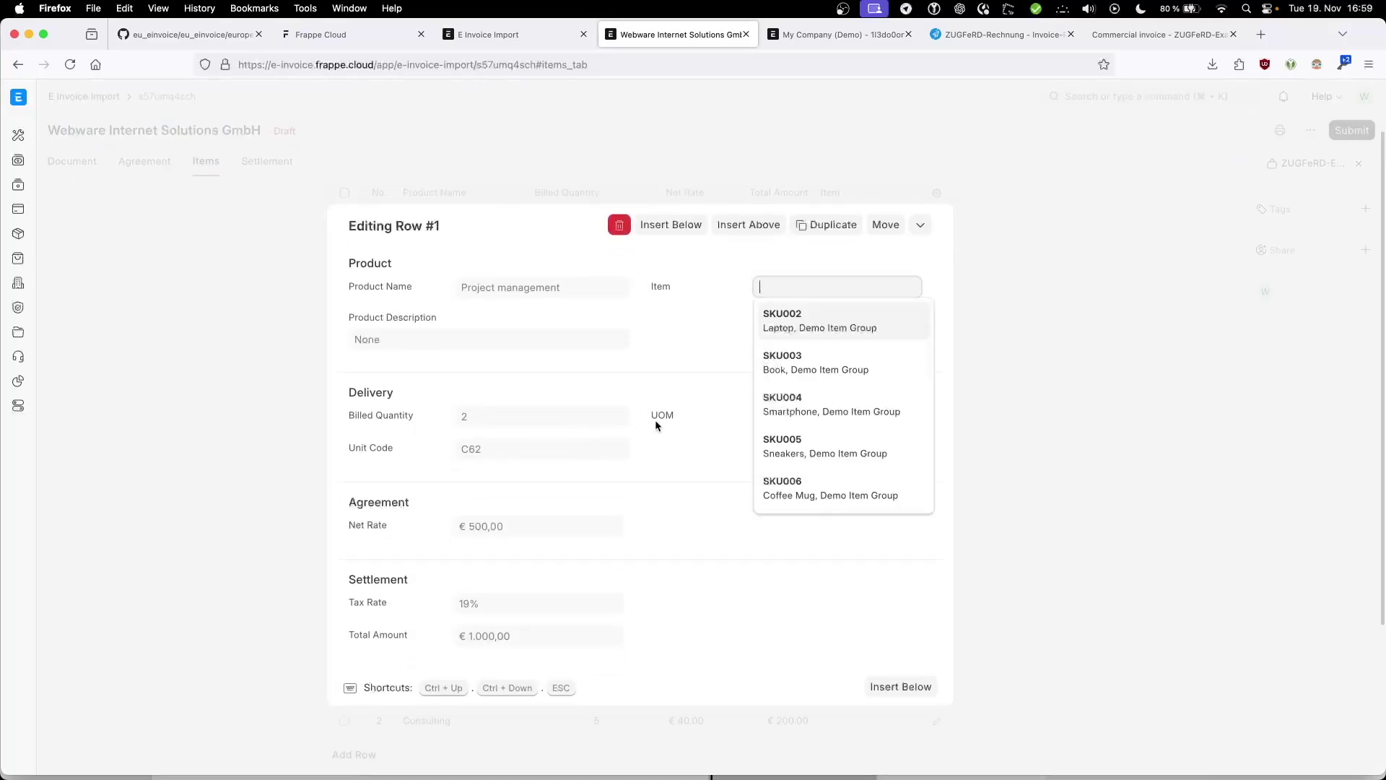
left_click(794, 421)
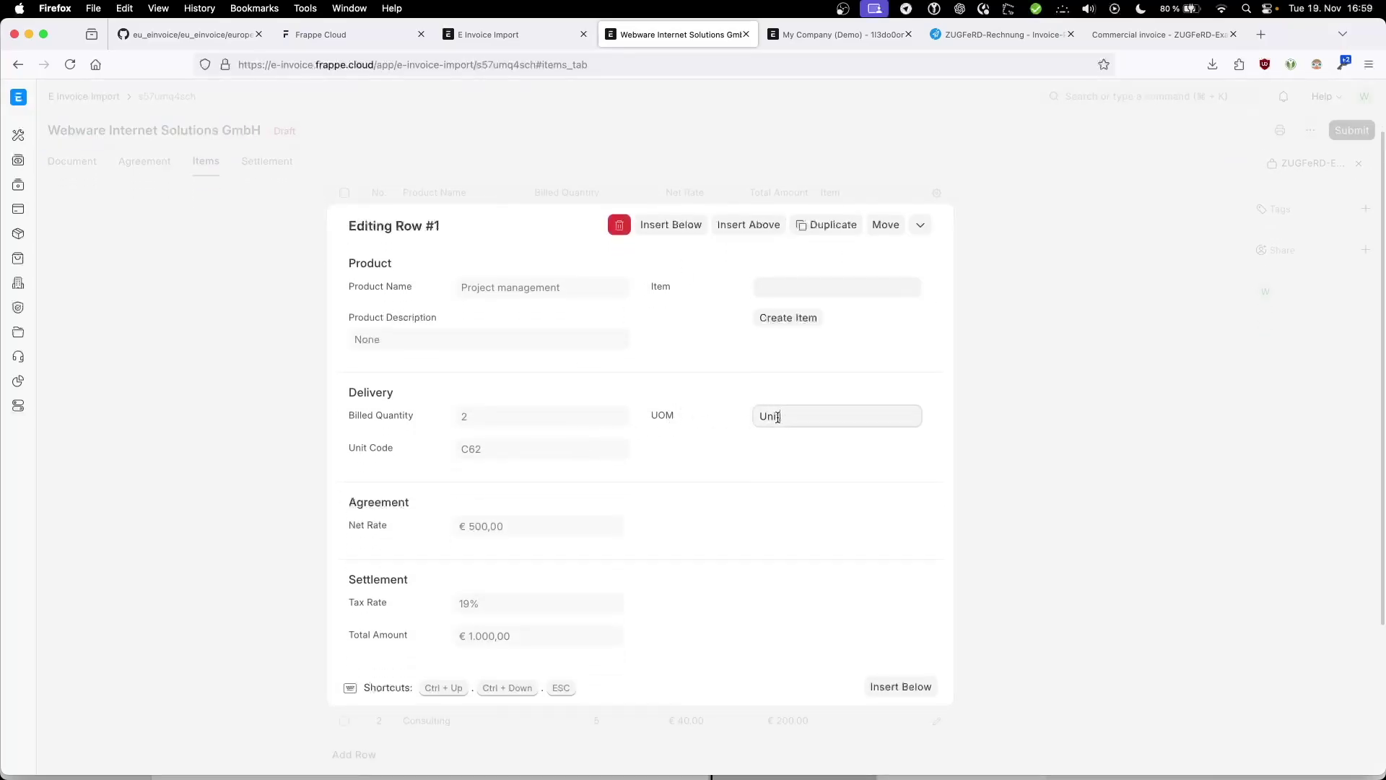
key("BackSpace")
key("BackSpace")
key("BackSpace")
key("BackSpace")
type("hou")
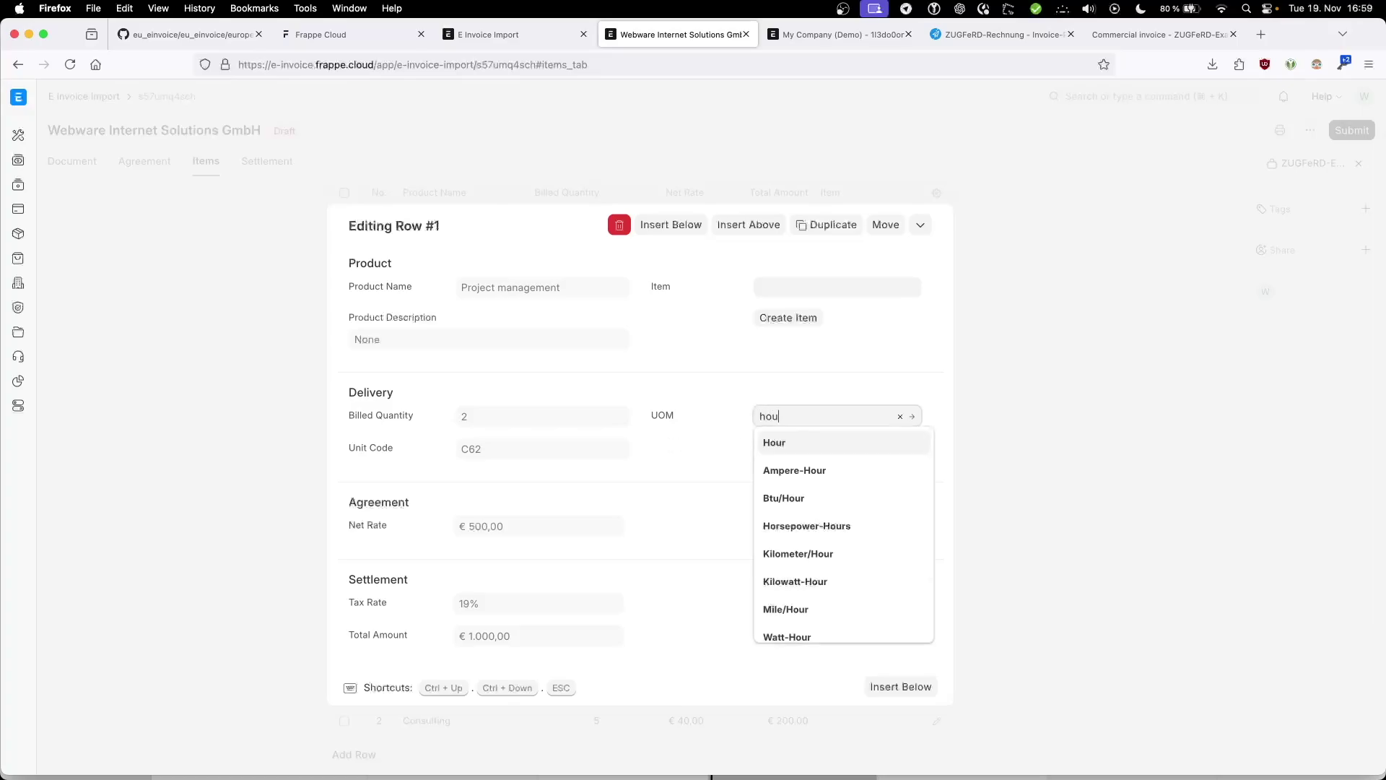
key("Return")
left_click(690, 466)
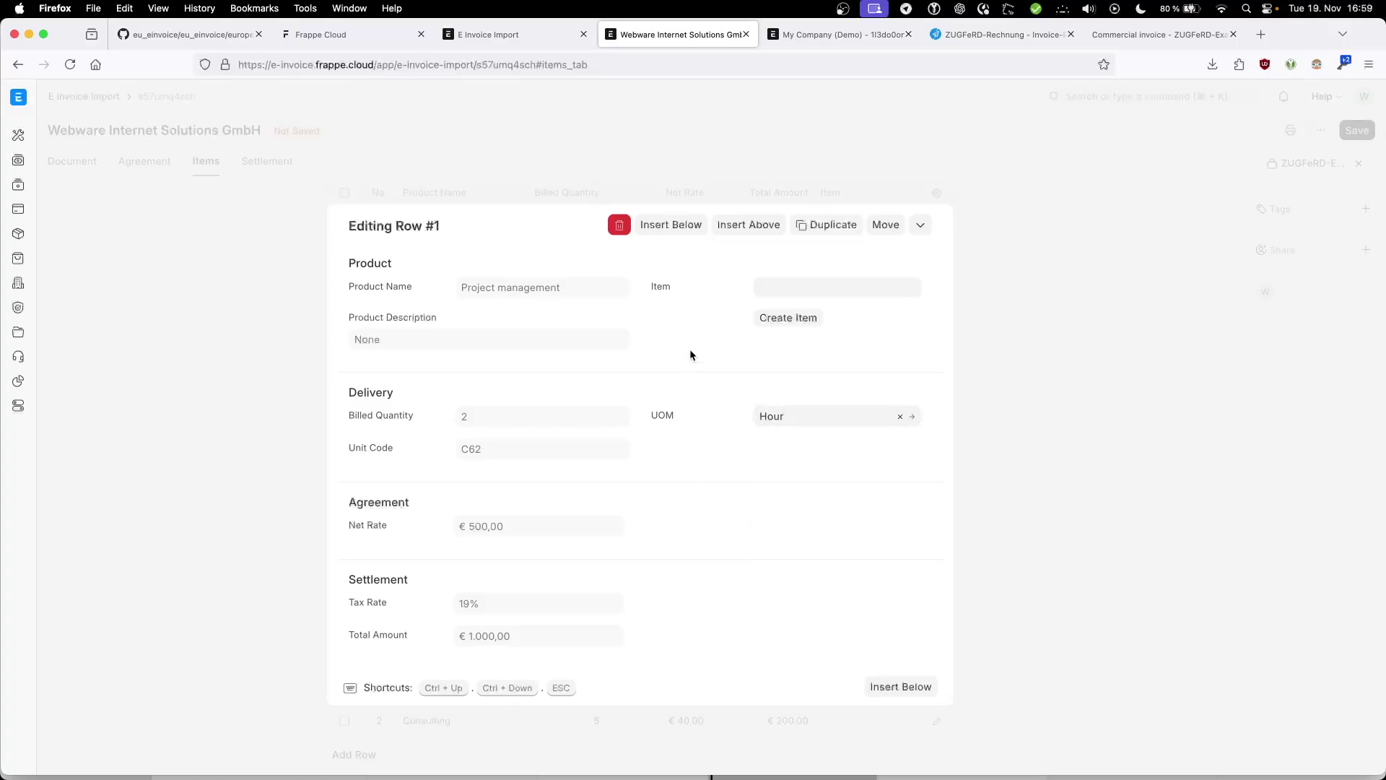
- Link the Project management row to the item Service Purchase Item and close the row editor
left_click(785, 287)
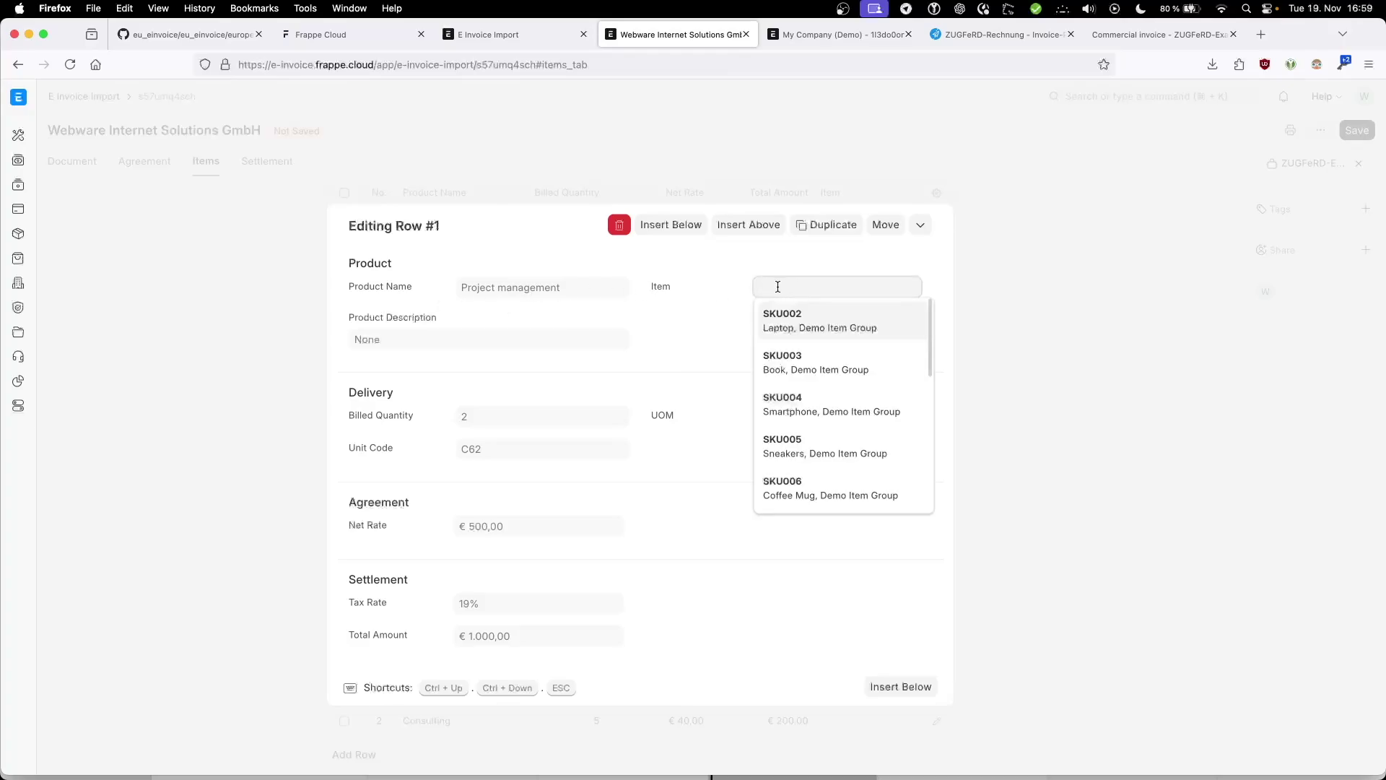
type("servi")
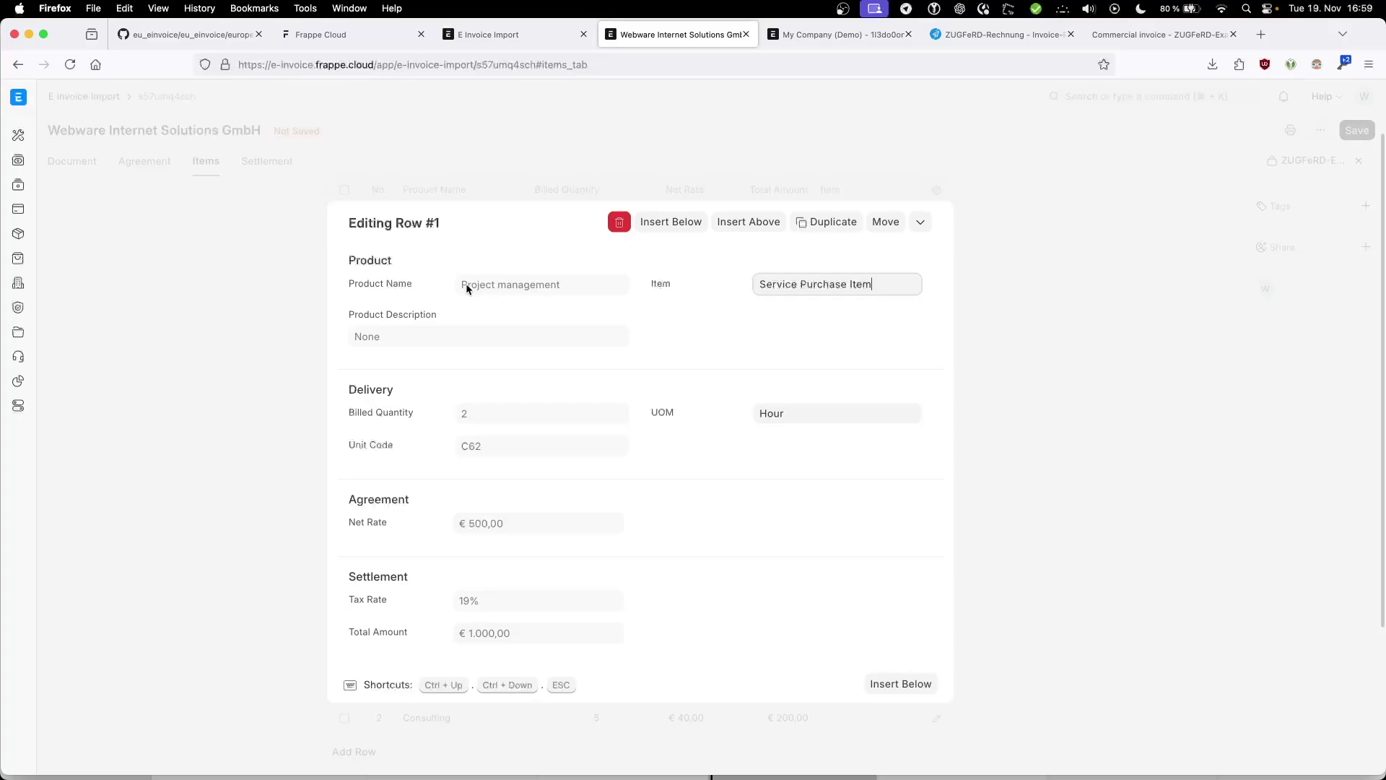
left_click(1035, 270)
- Set the Item of the Consulting row to Service Purchase Item
left_click(857, 316)
type("se")
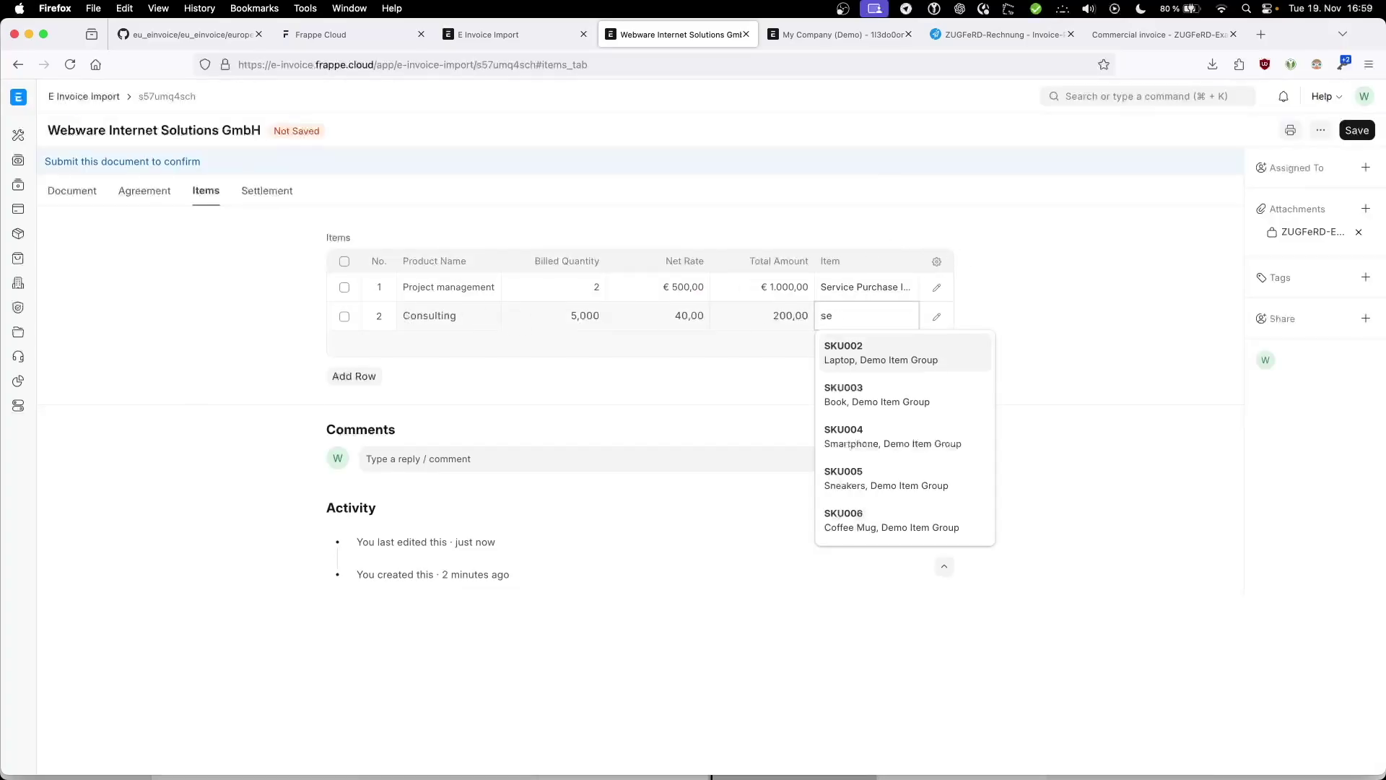
type("rvice pur")
key("Return")
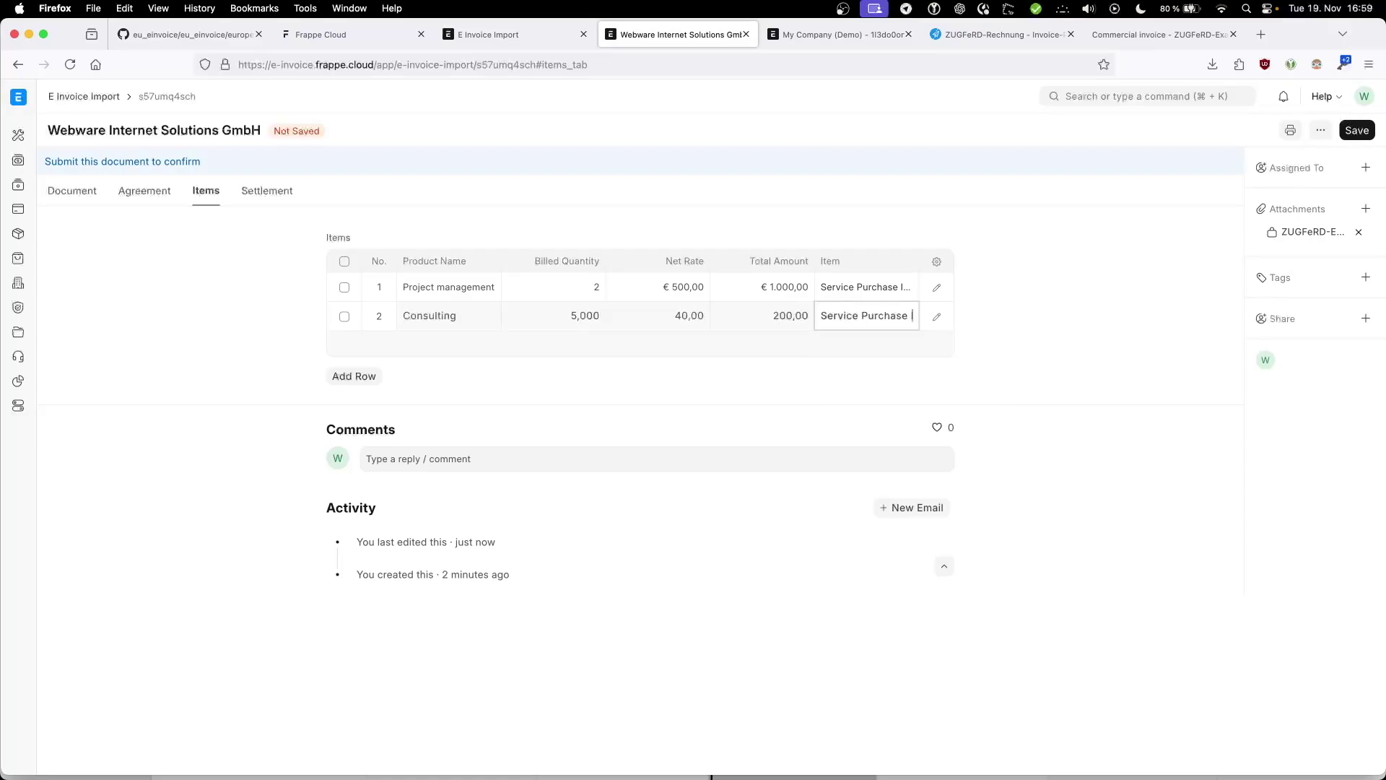
- Save the E Invoice Import record with its mapped item rows
left_click(1110, 327)
left_click(1356, 130)
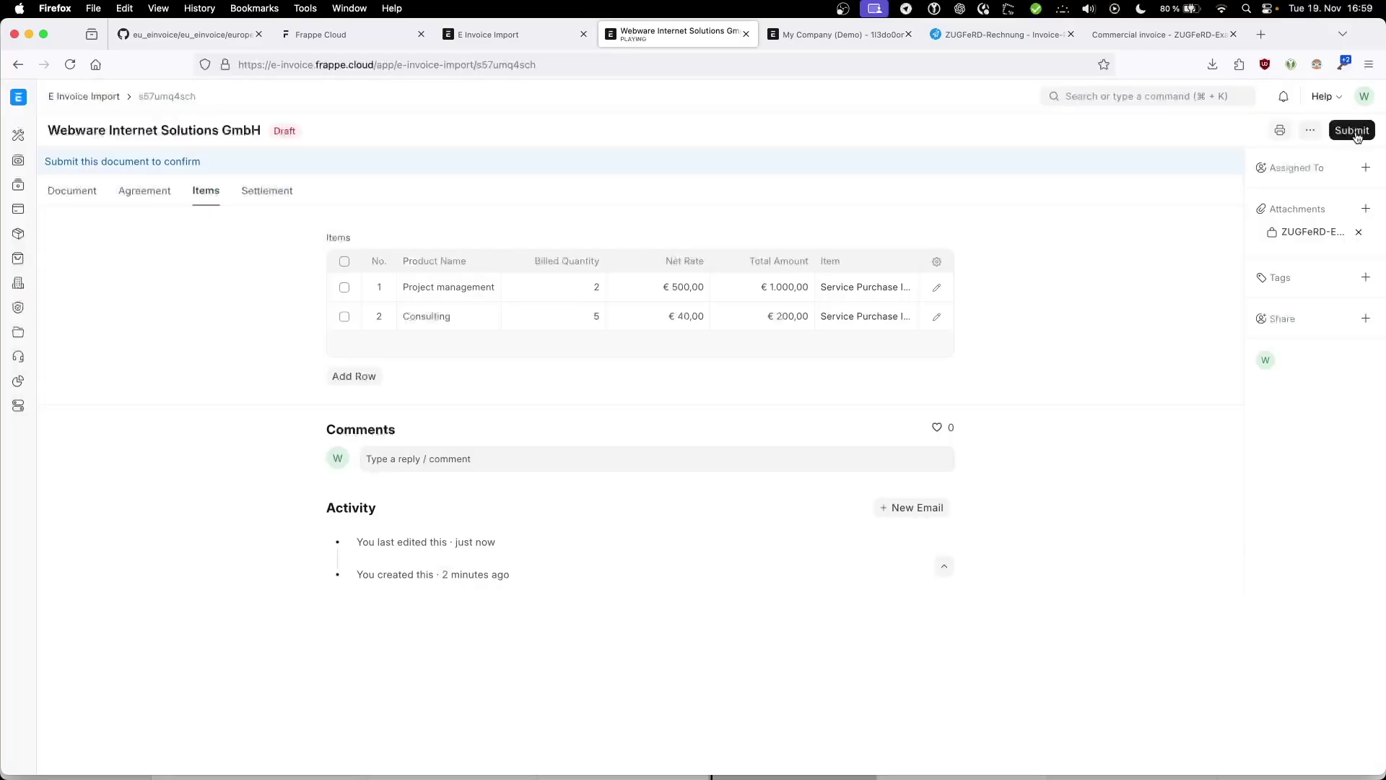
- In the settlement details, set the 19% tax row's Tax Account to 1406 - Abziehbare Vorsteuer 19 % - MCD and close the row editor
left_click(275, 193)
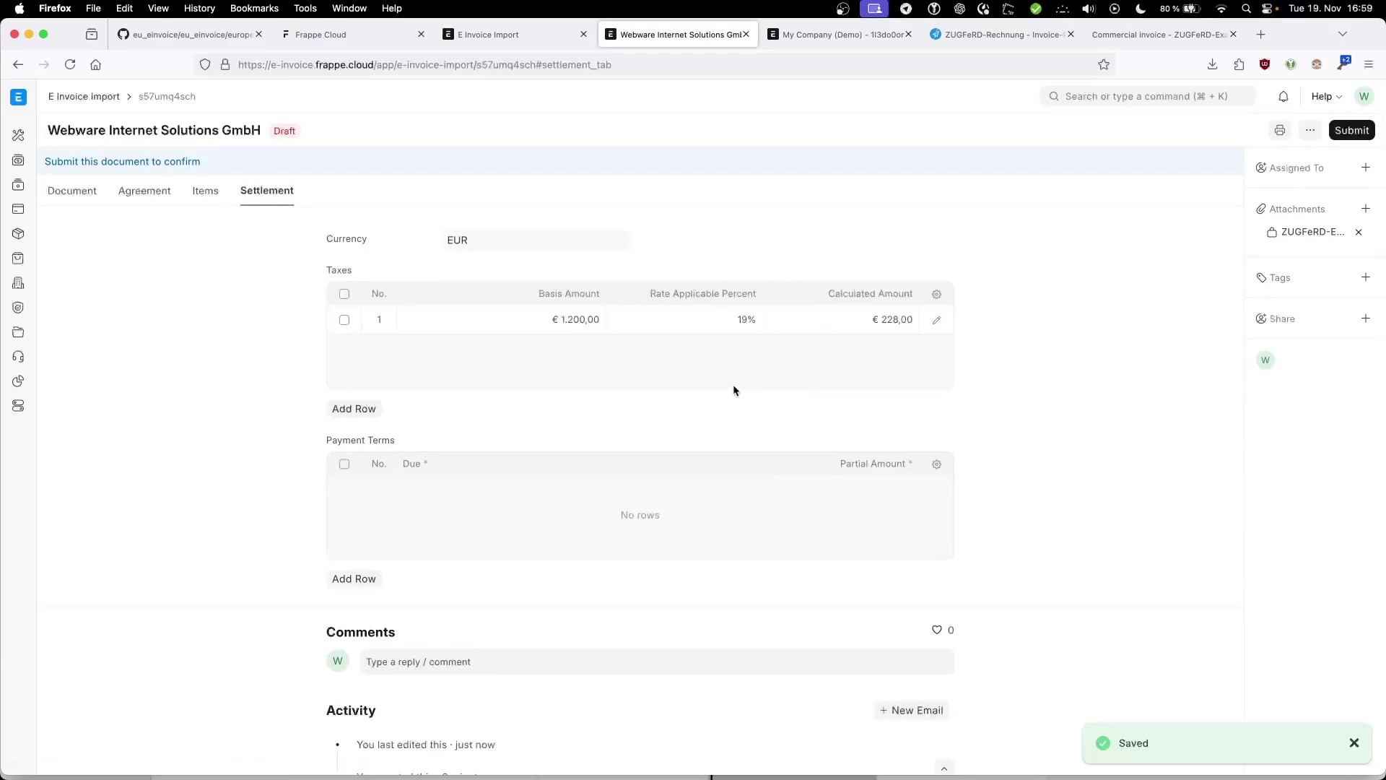
left_click(939, 323)
left_click(514, 478)
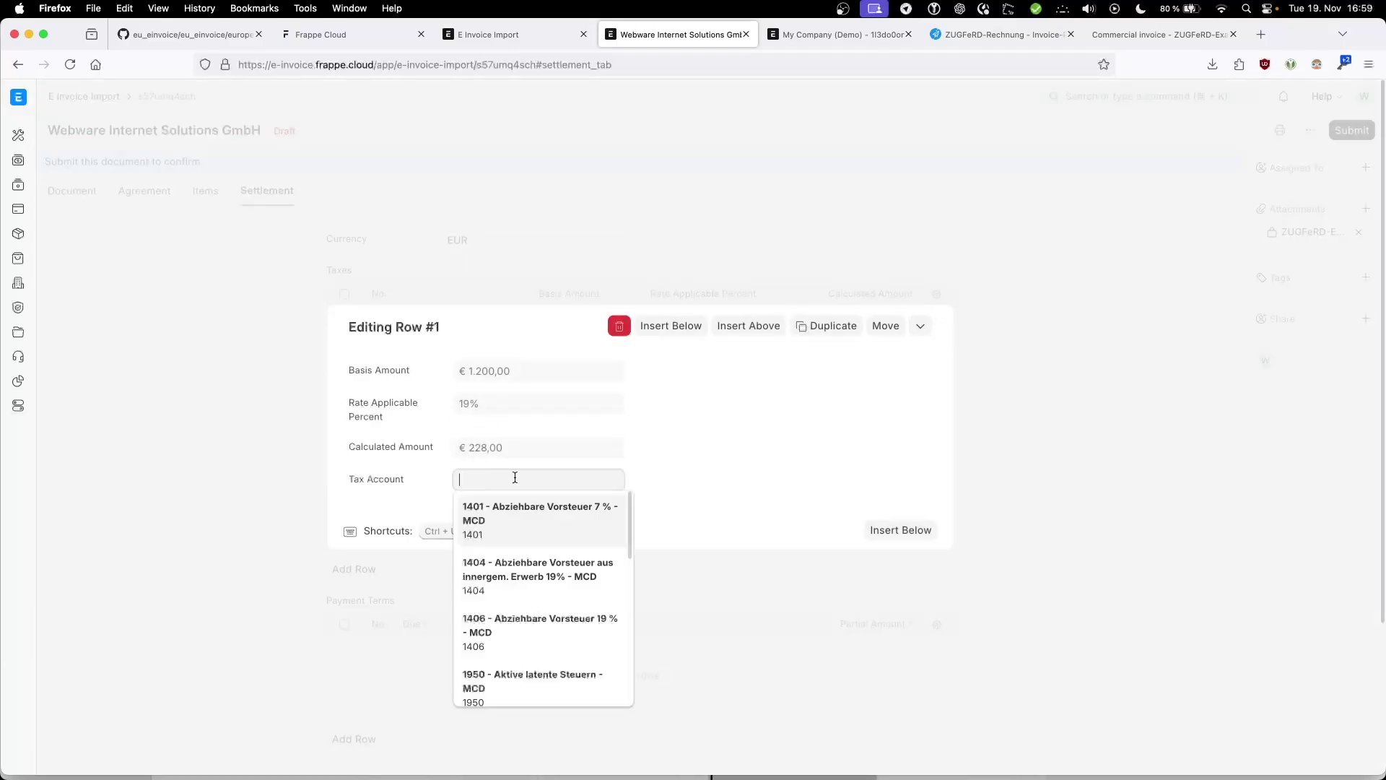
type("vorsteuer")
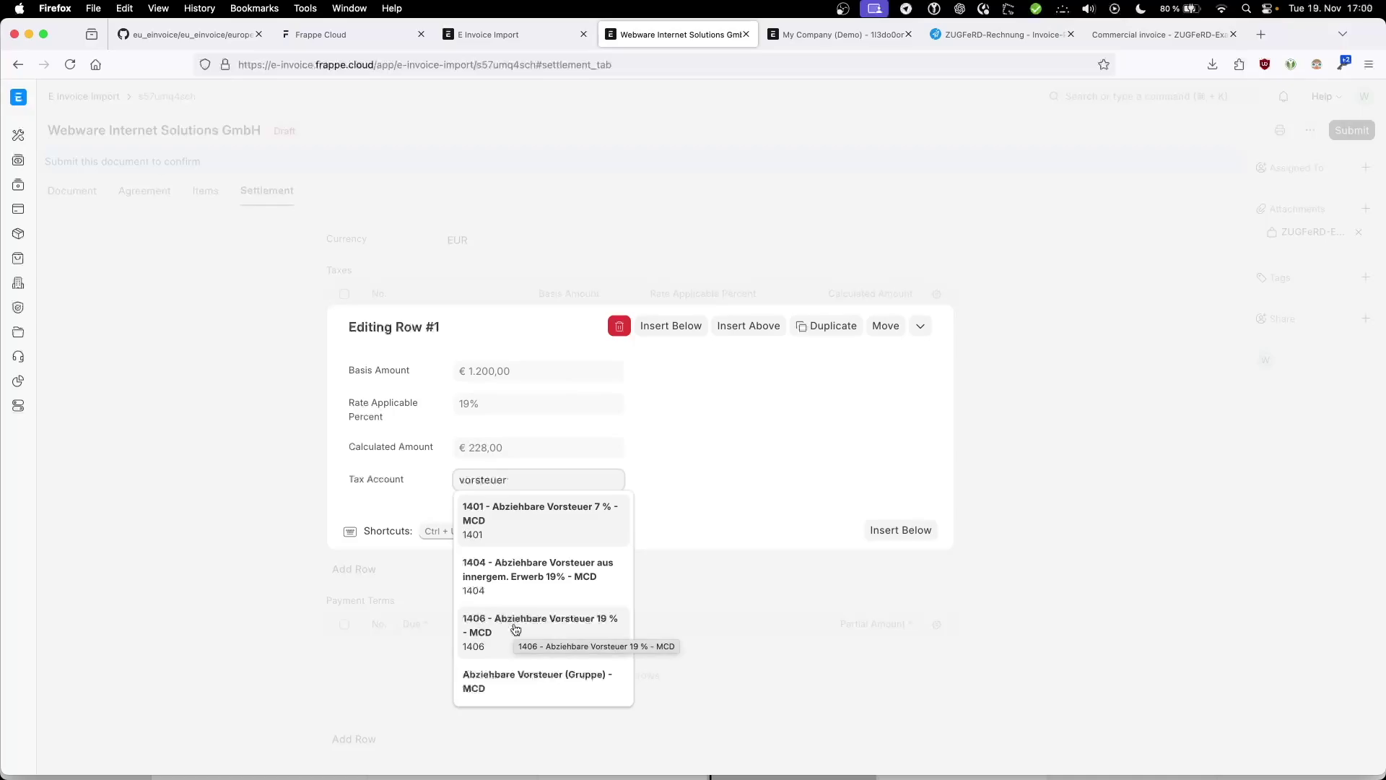
left_click(515, 628)
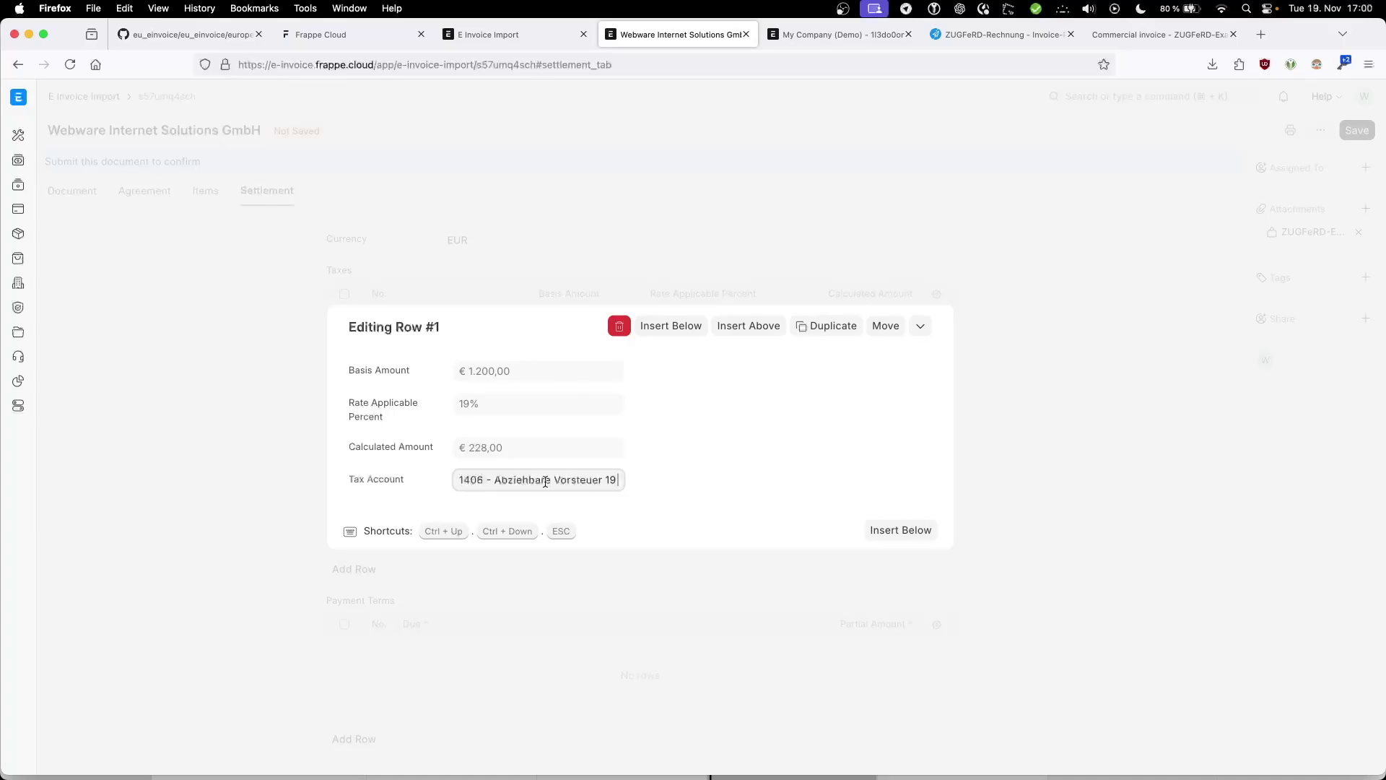
left_click(469, 404)
left_click(1028, 355)
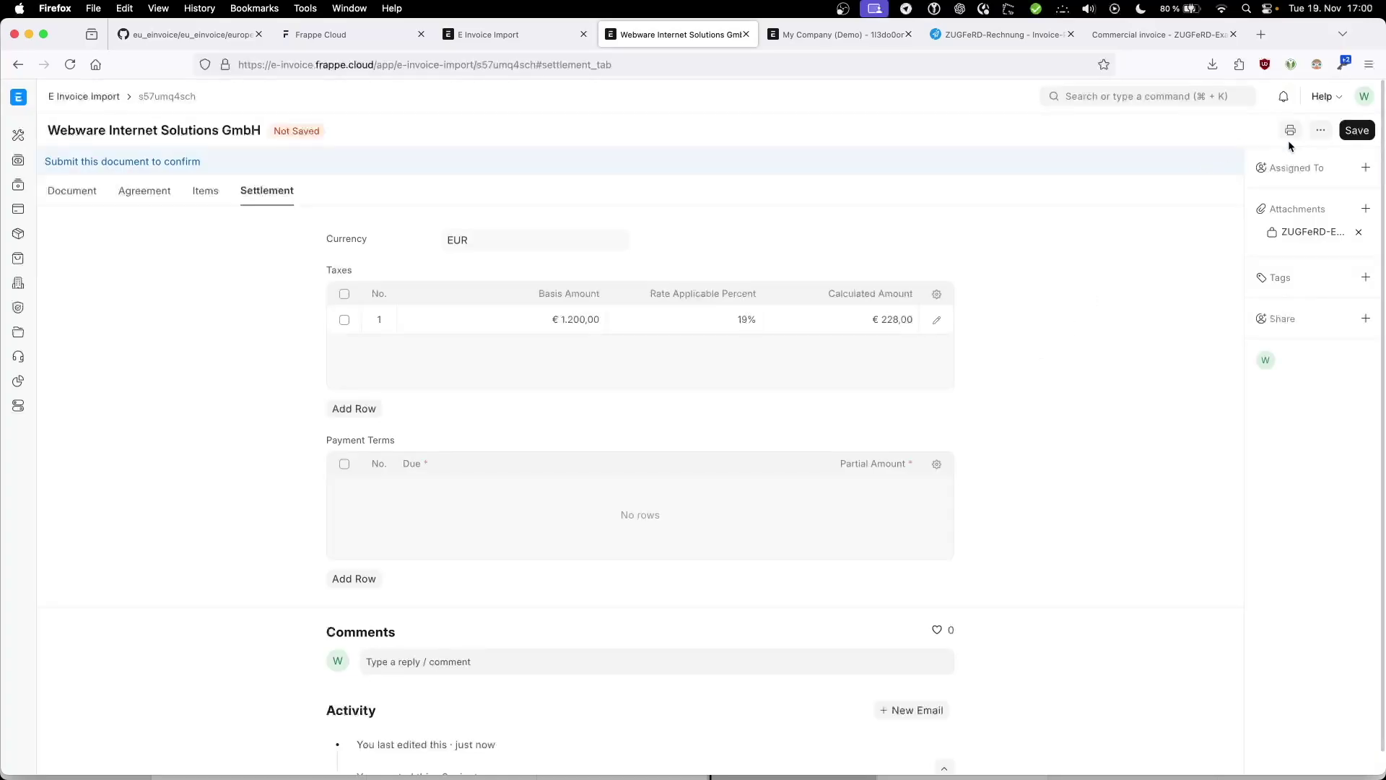
- Save the E Invoice Import record and permanently submit it
left_click(1345, 132)
left_click(1343, 132)
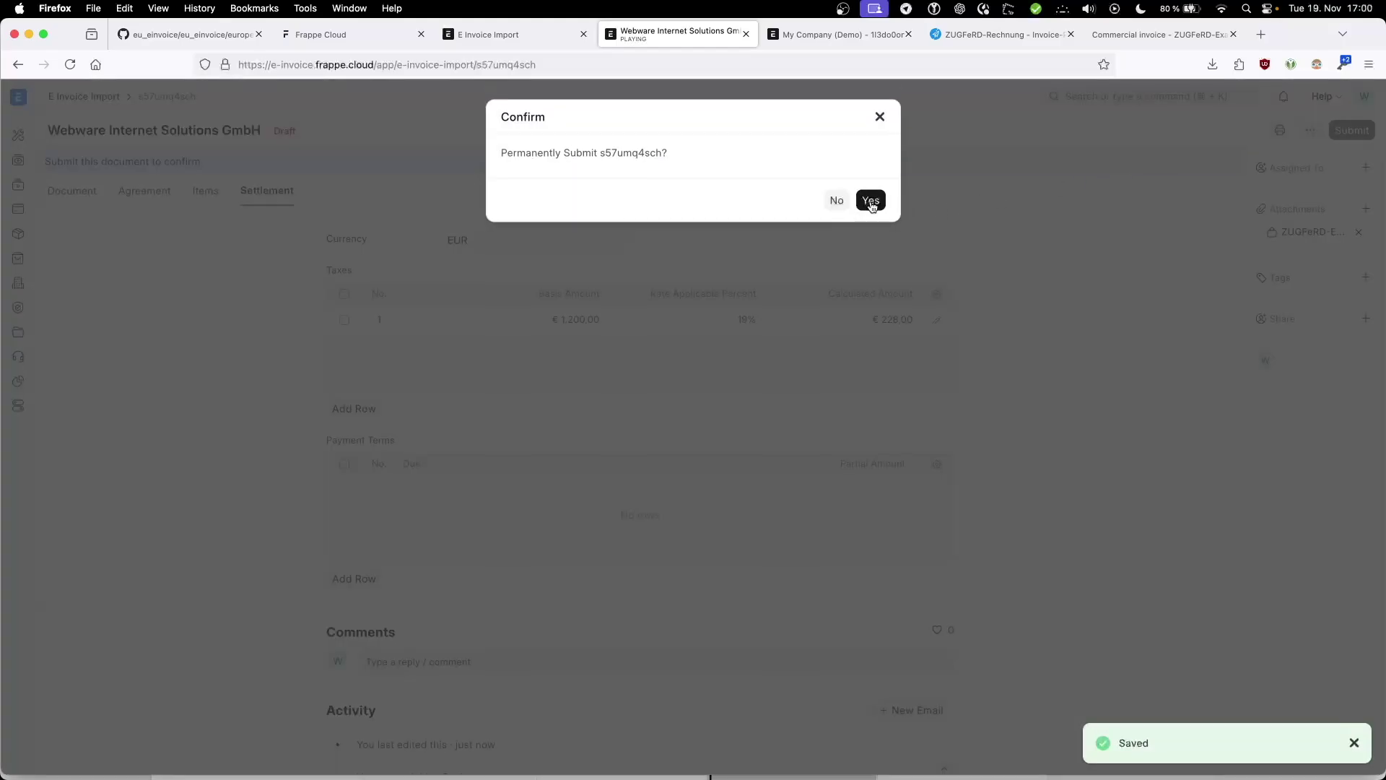
left_click(871, 202)
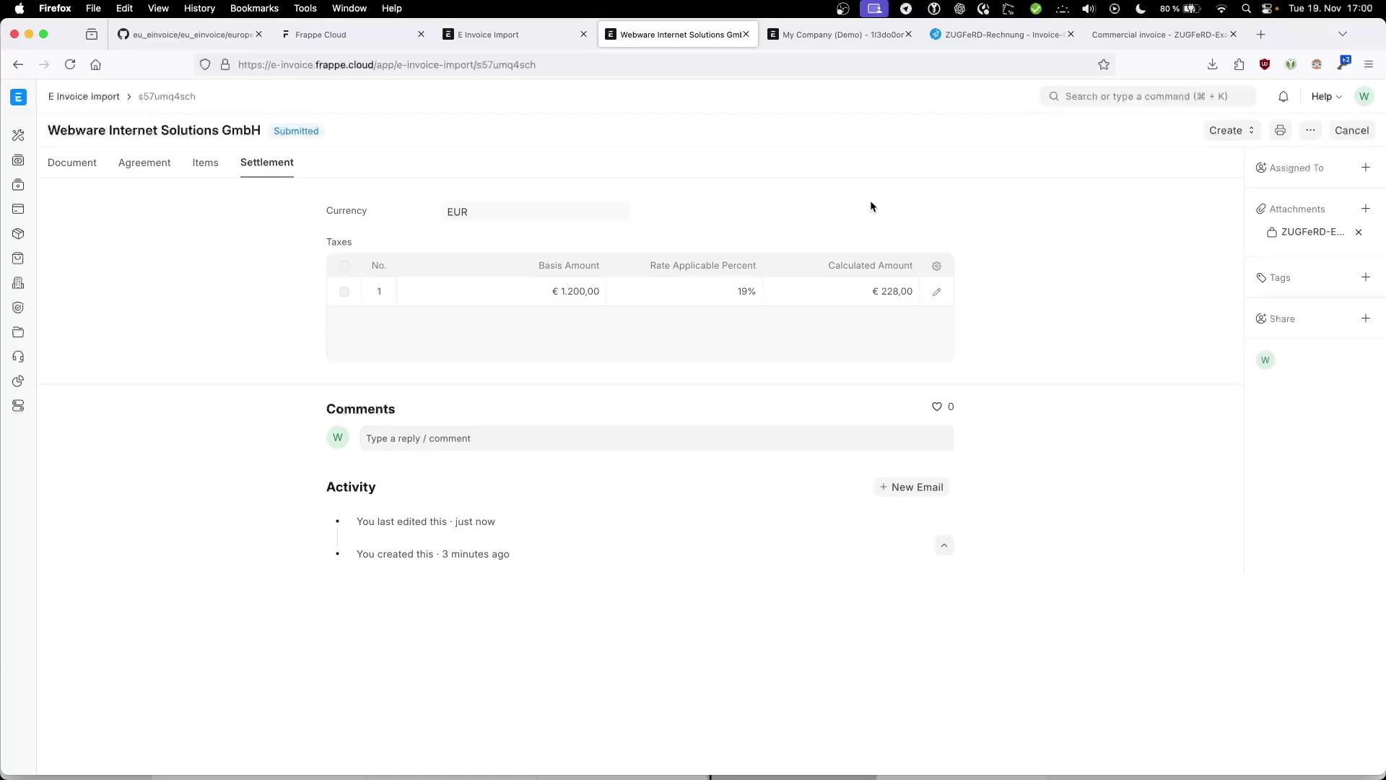
- Check which documents can be created from the submitted import record
left_click(1252, 131)
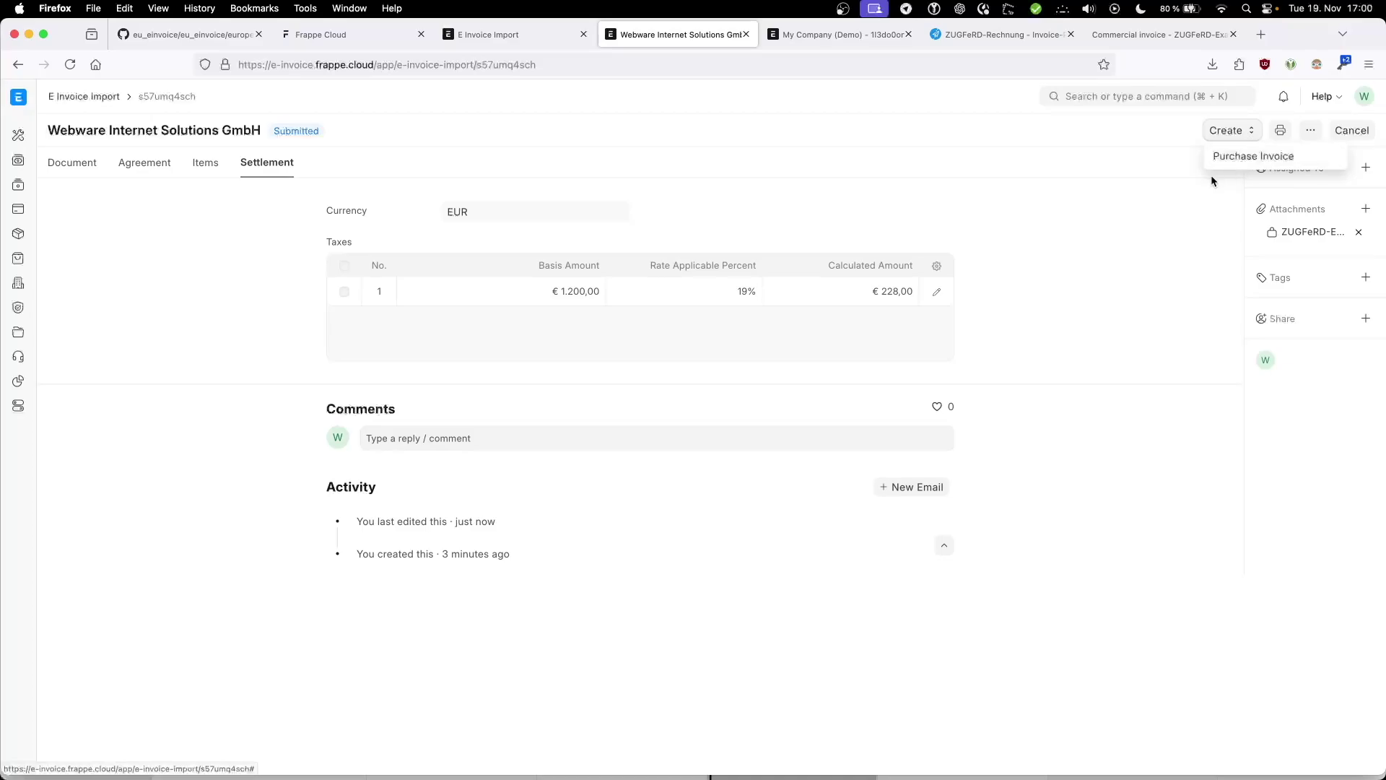
left_click(1039, 199)
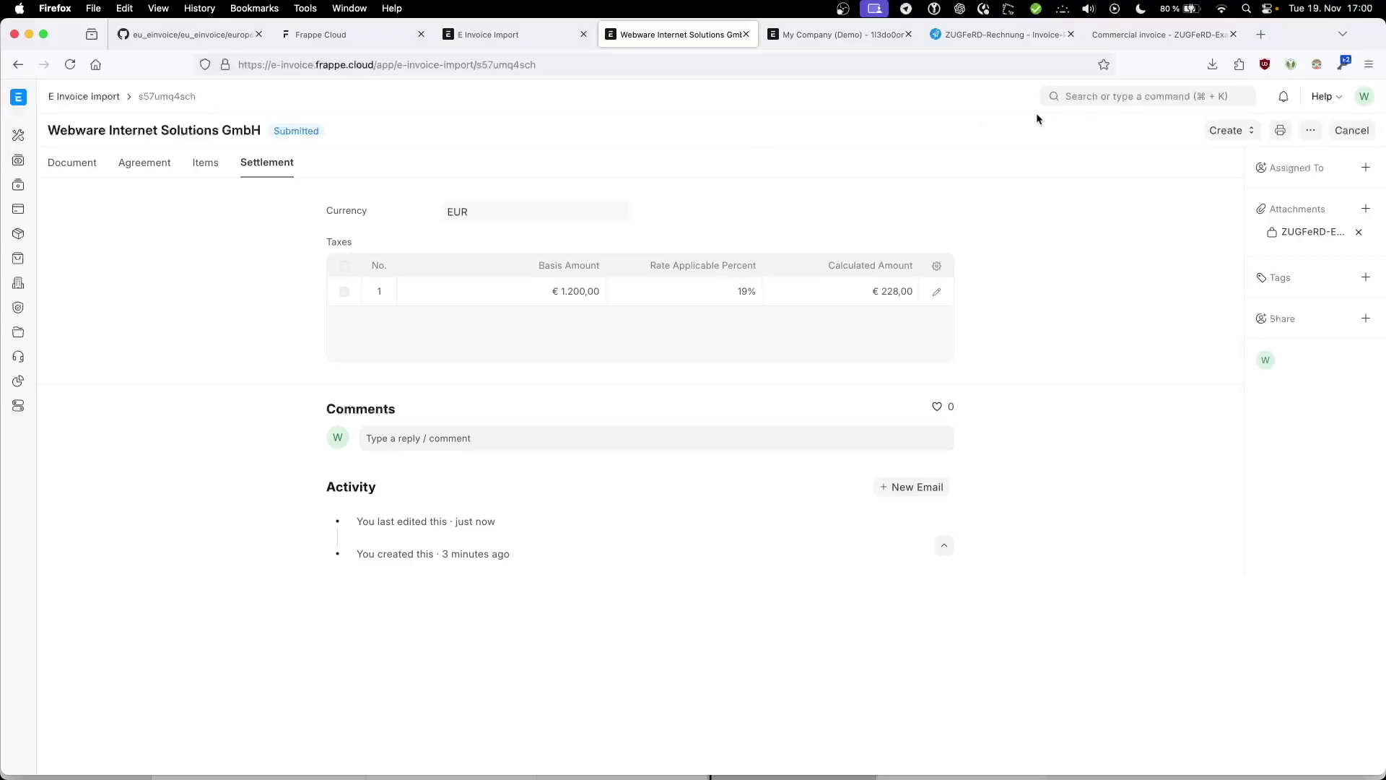
- Go to the Sales Invoice list and open the overdue € 20.000,00 invoice for Grant Plastics Ltd
left_click(1109, 95)
type("sales inv")
key("Return")
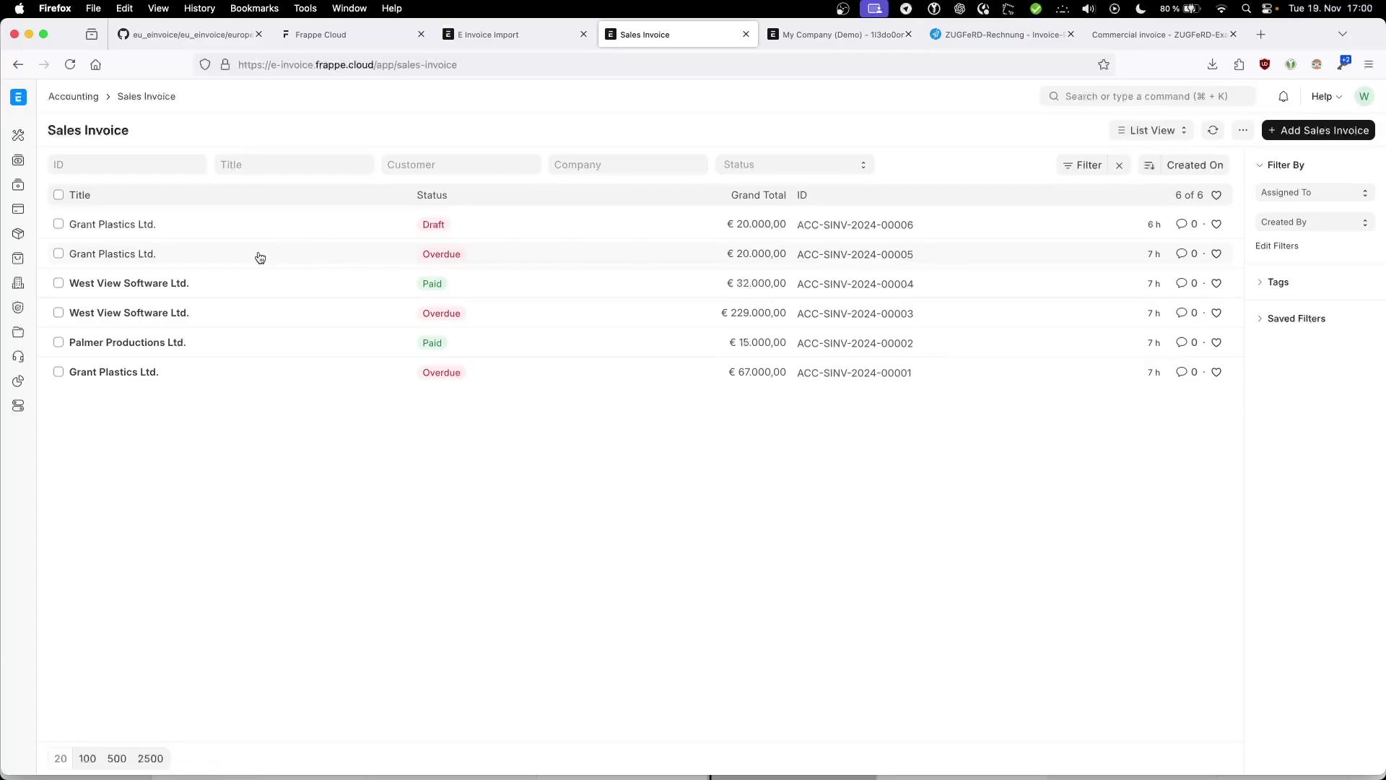
left_click(116, 255)
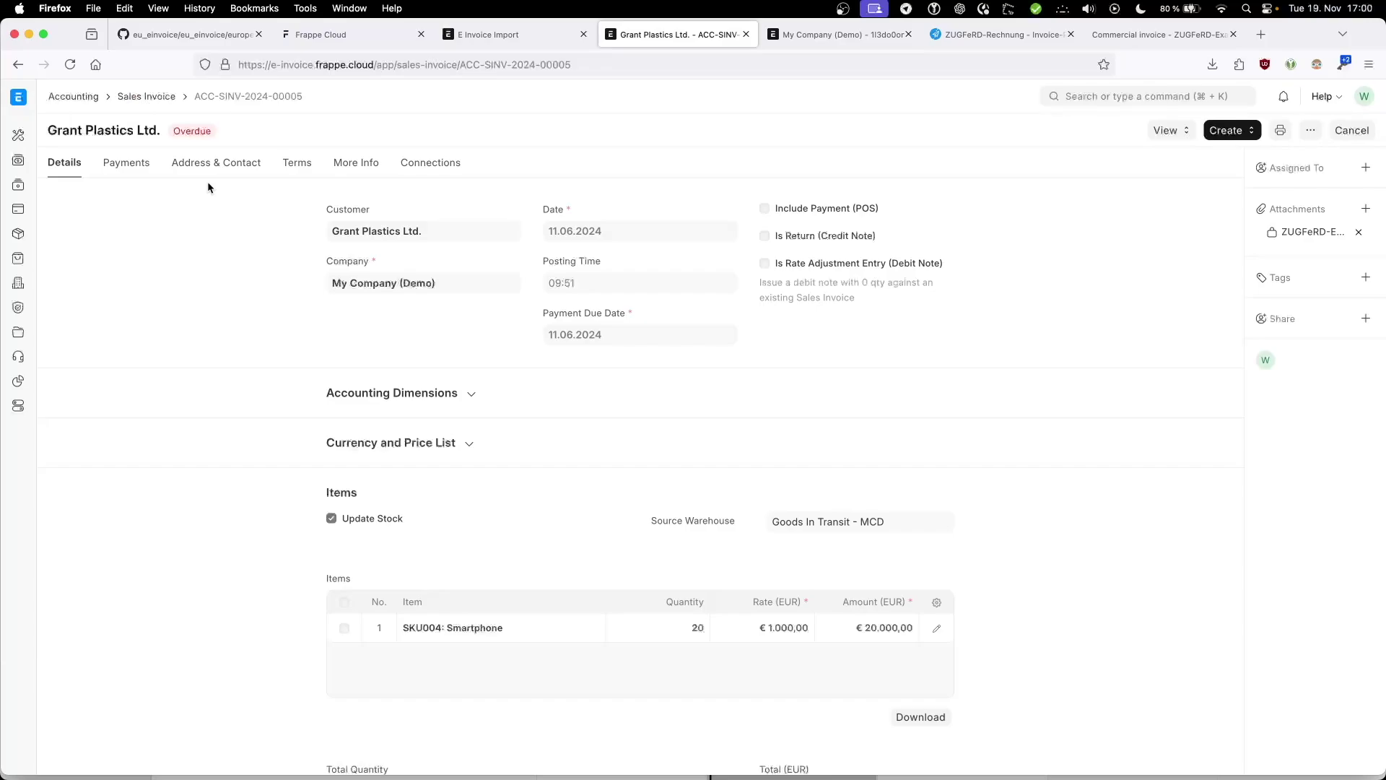
- Duplicate the browser tab showing the Grant Plastics Ltd. sales invoice
left_click(391, 64)
left_click(154, 253)
right_click(663, 34)
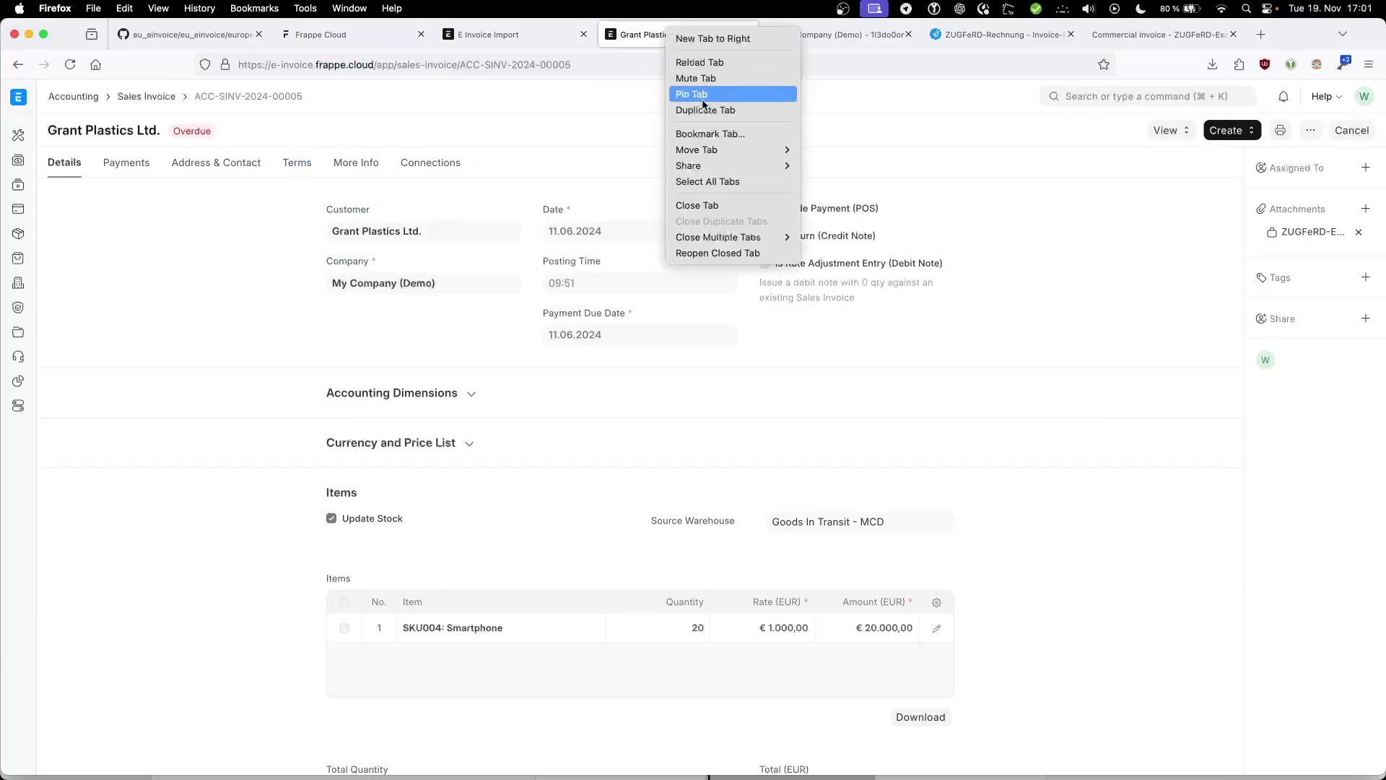
left_click(722, 109)
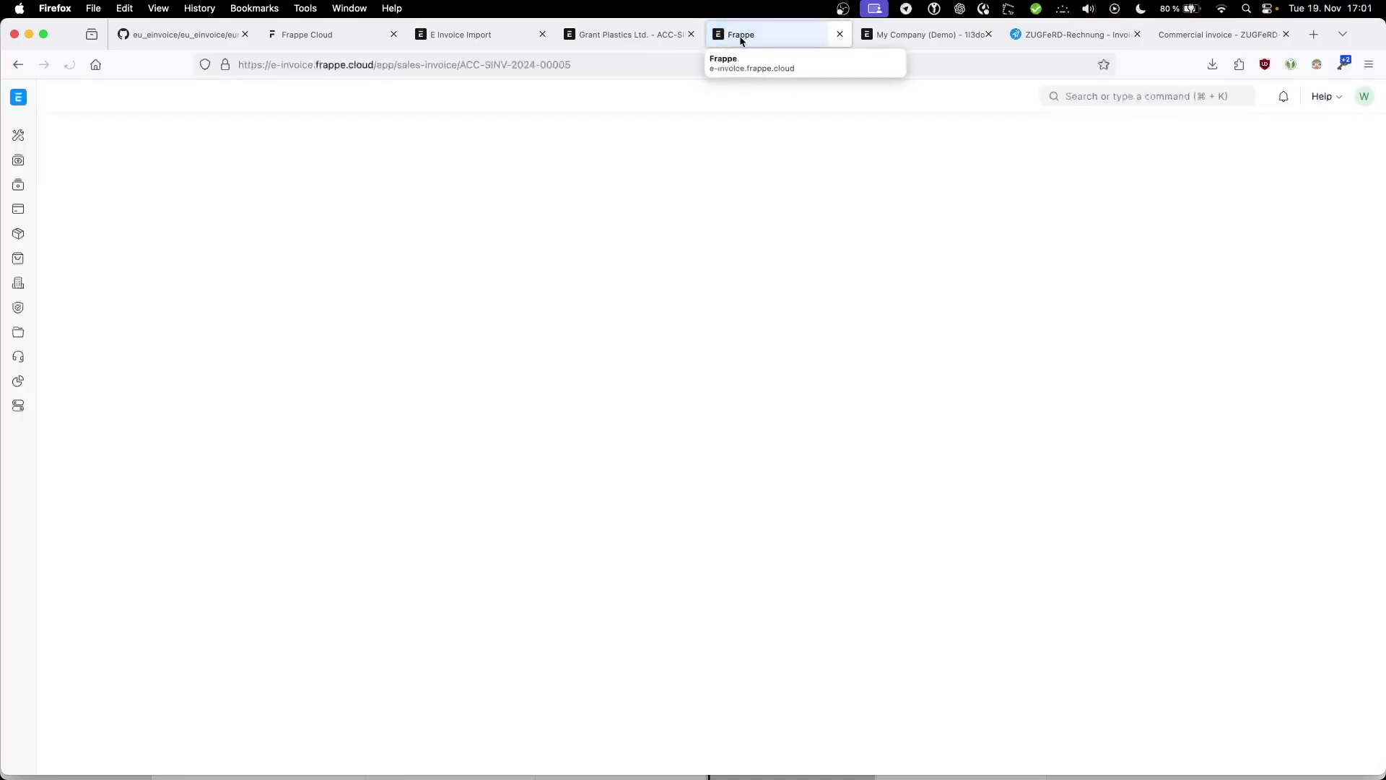
- Change the duplicated tab's URL path to /api/resource/Sales Invoice/ACC-SINV-2024-00005 and load the invoice's API data
left_click(396, 65)
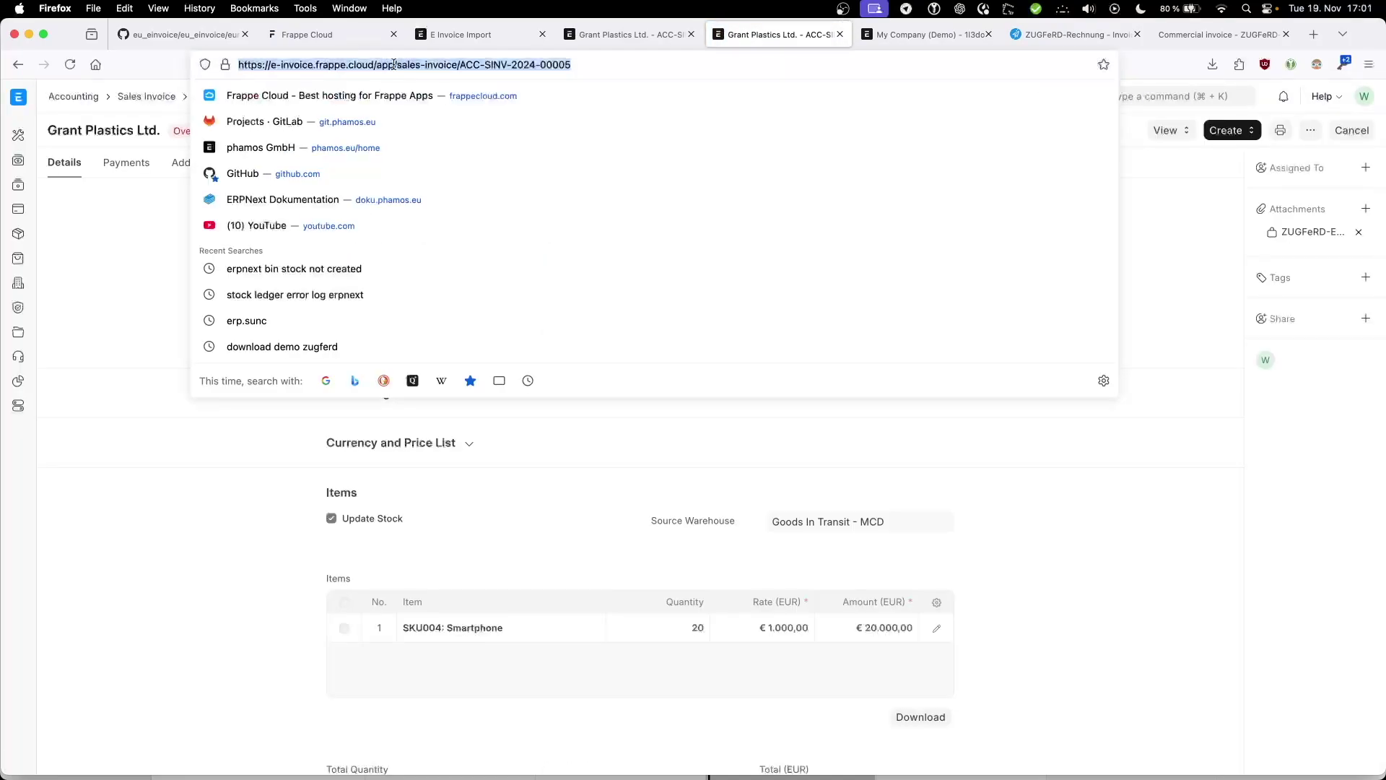
left_click(397, 65)
type("i")
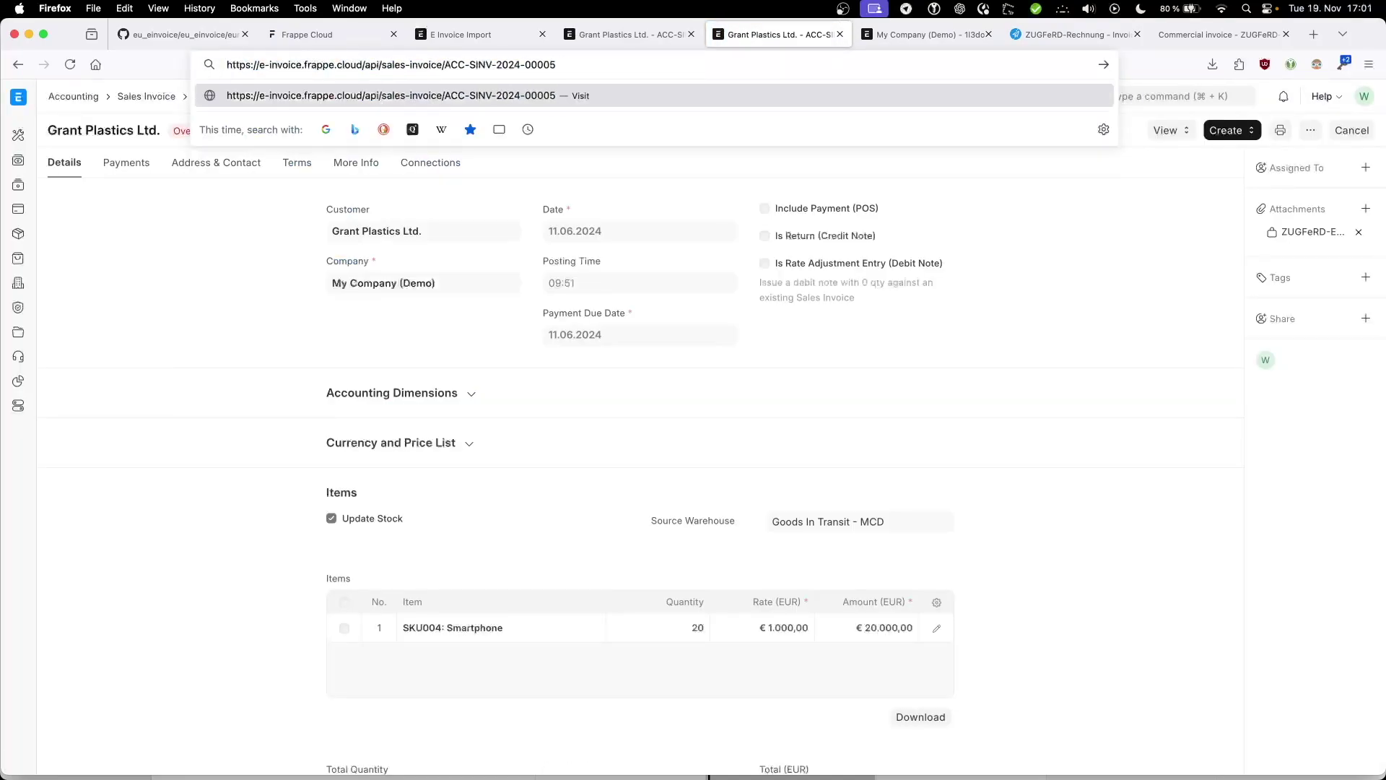
type("/")
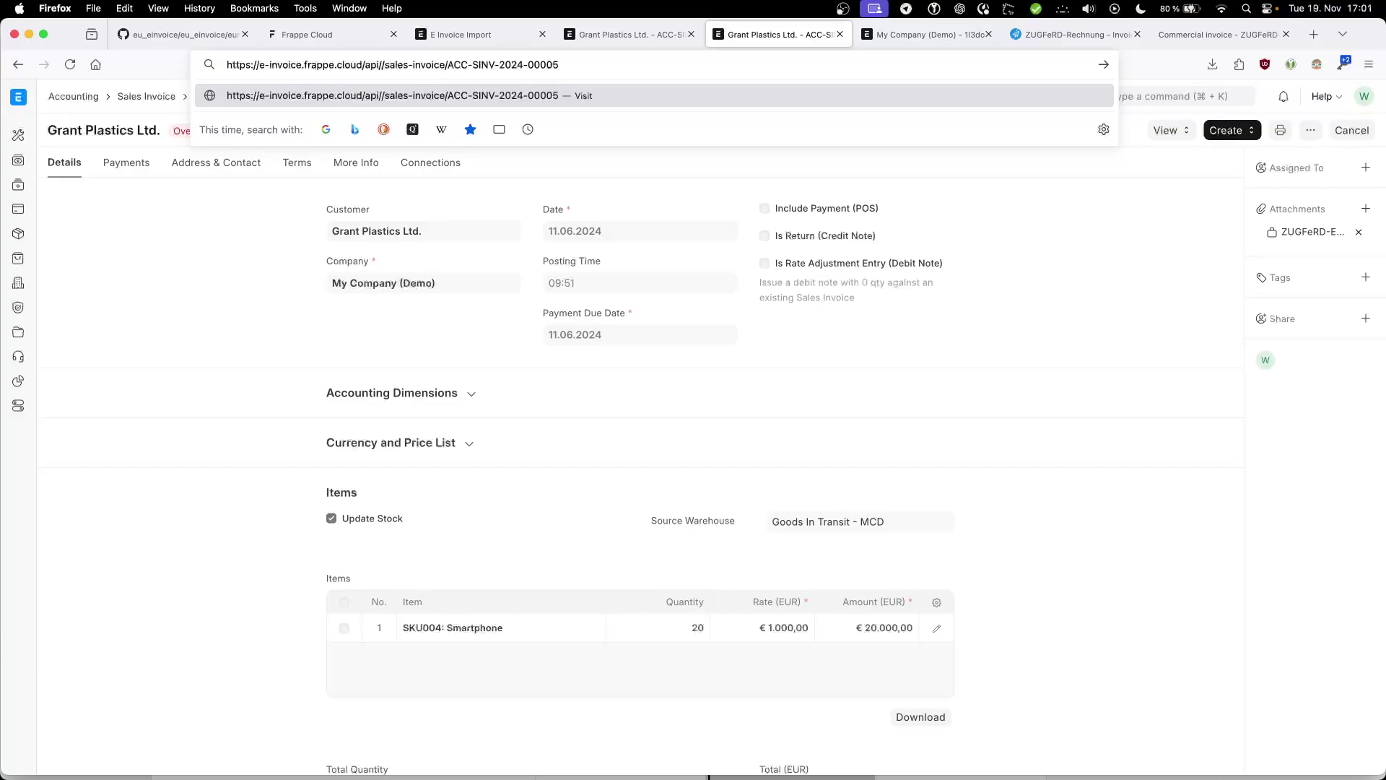
type("resource")
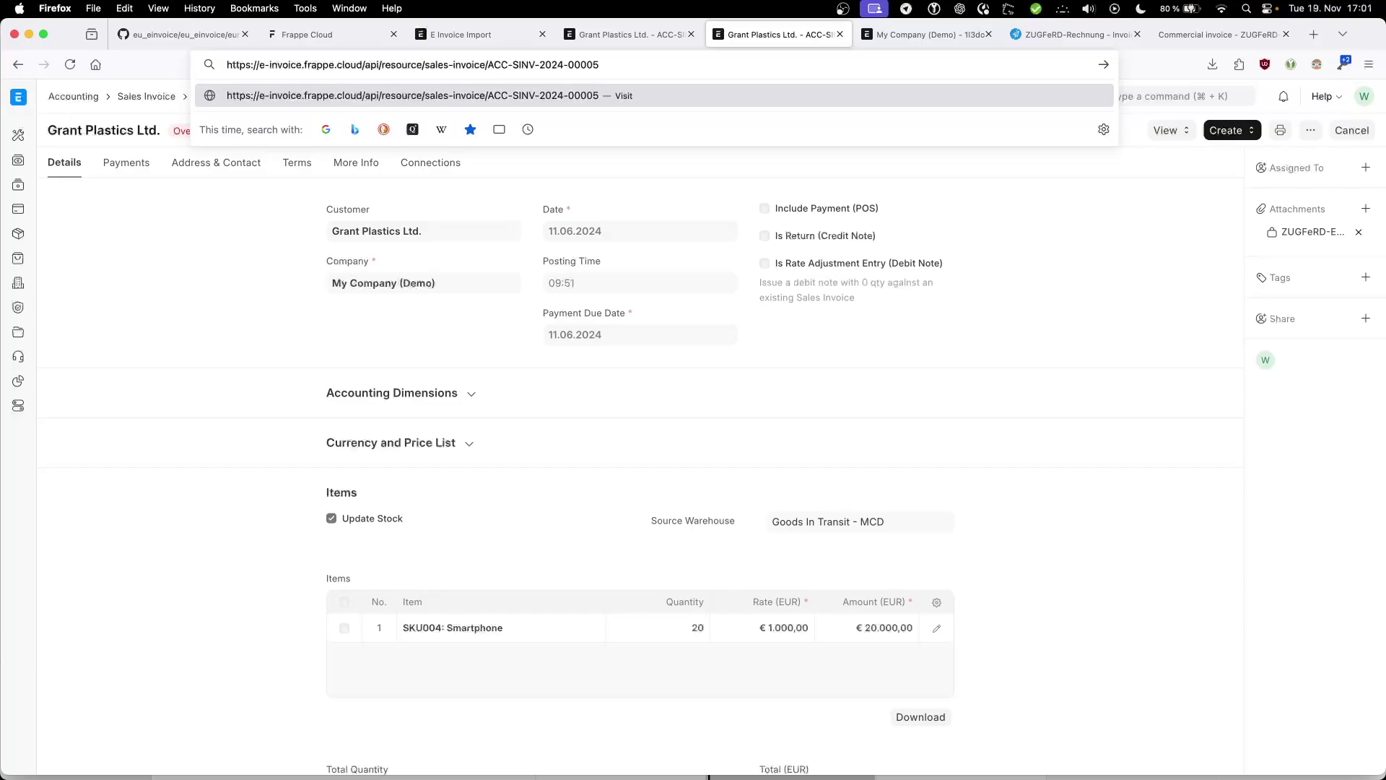
key("BackSpace")
type("S")
key("BackSpace")
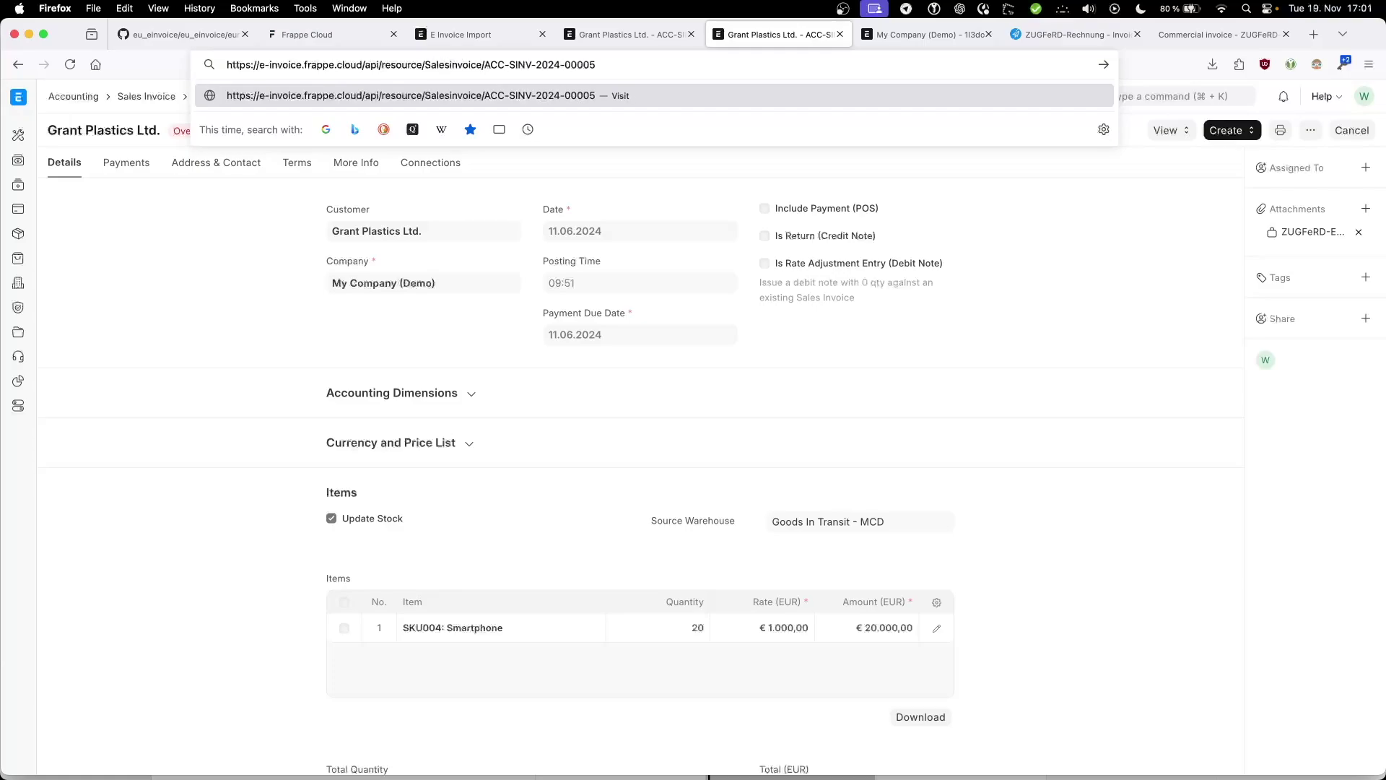
key("Delete")
type("I")
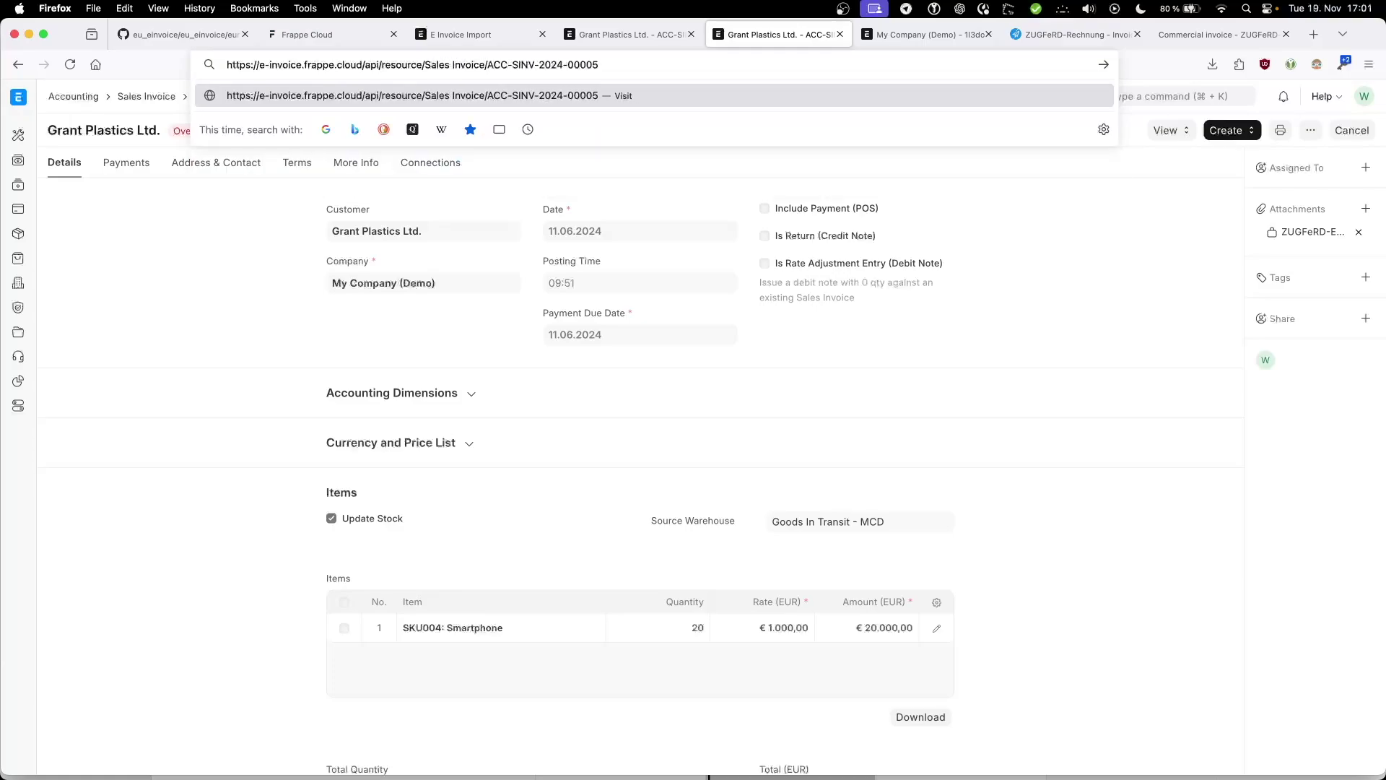
key("Return")
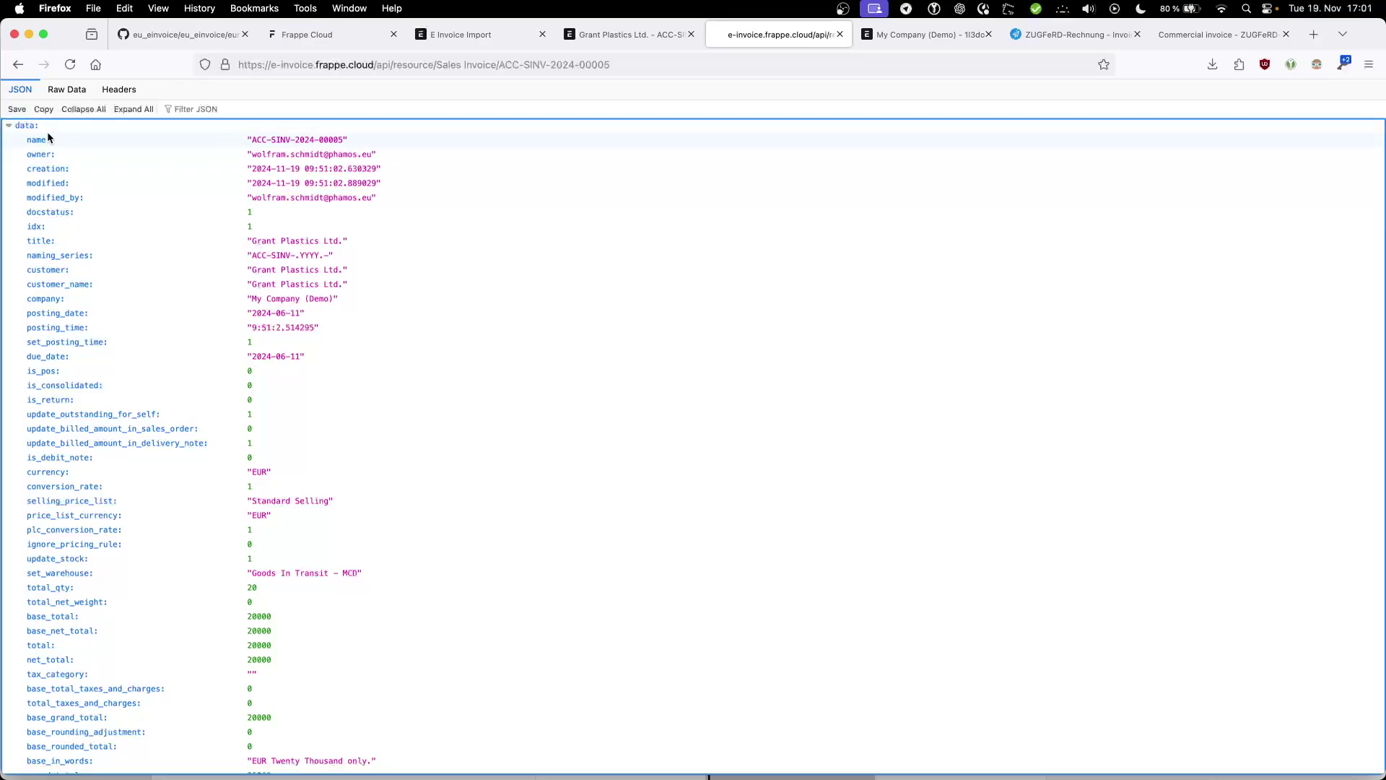
- Look through the sales invoice's JSON data, including its item fields
scroll(365, 196, "down", 20)
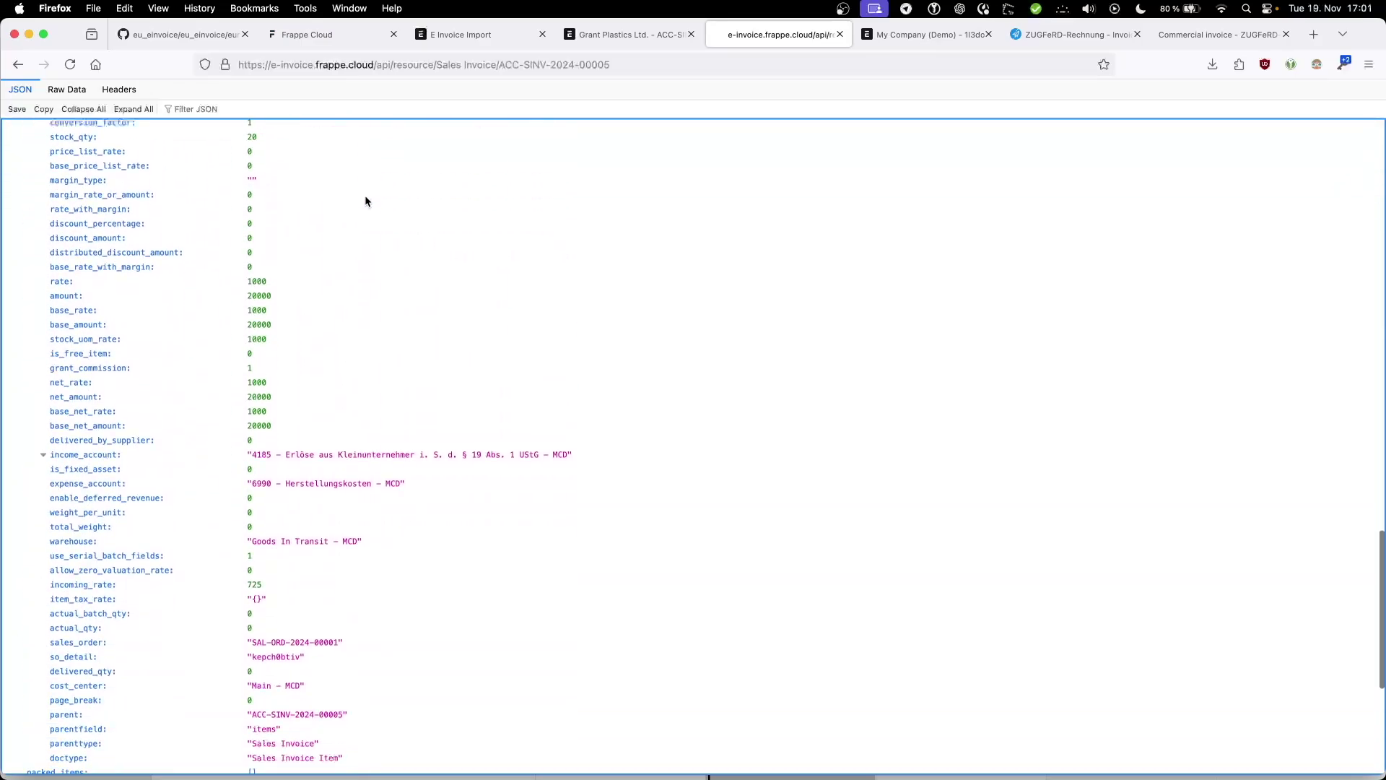
scroll(365, 201, "up", 10)
scroll(365, 202, "up", 10)
- Look at the existing My Company (Demo) import record, then examine the Customer field on the sales invoice form
left_click(634, 32)
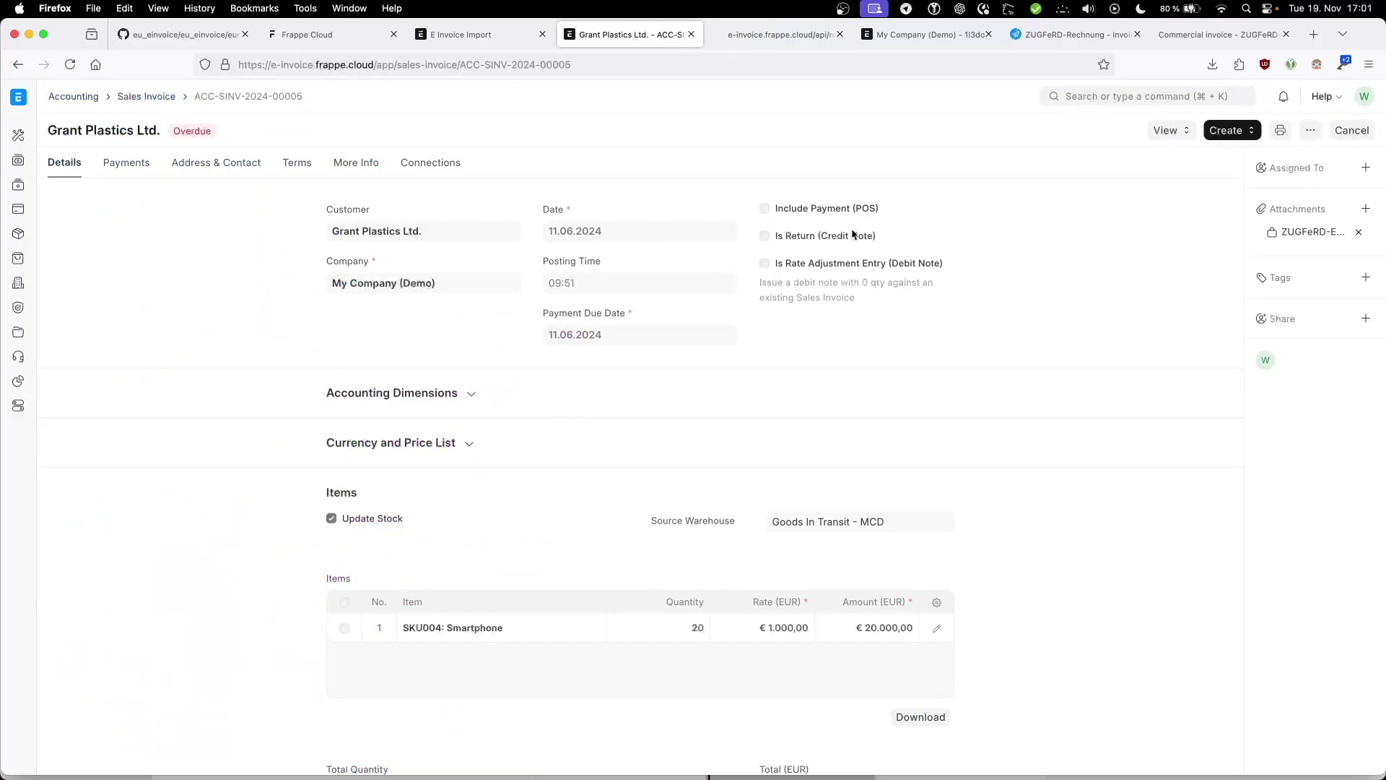
left_click(908, 34)
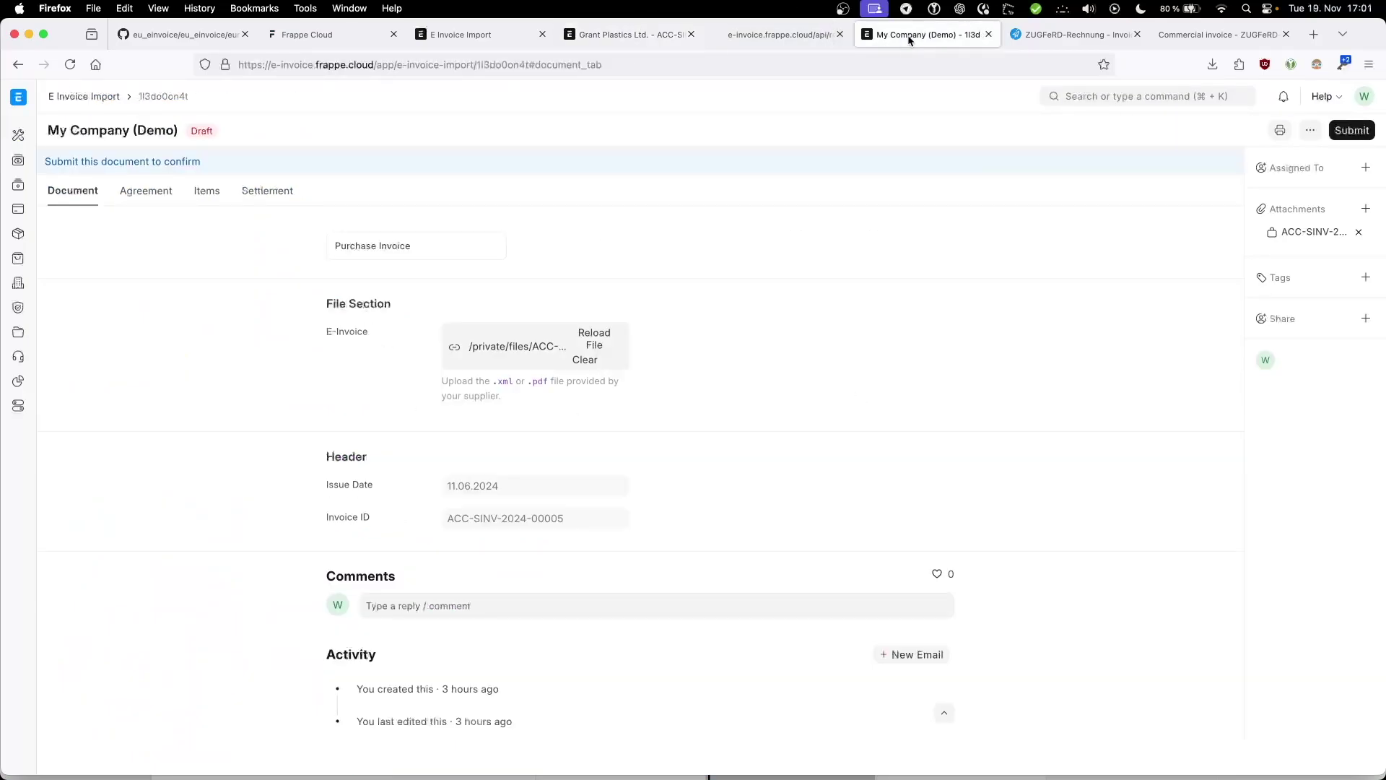
left_click(612, 34)
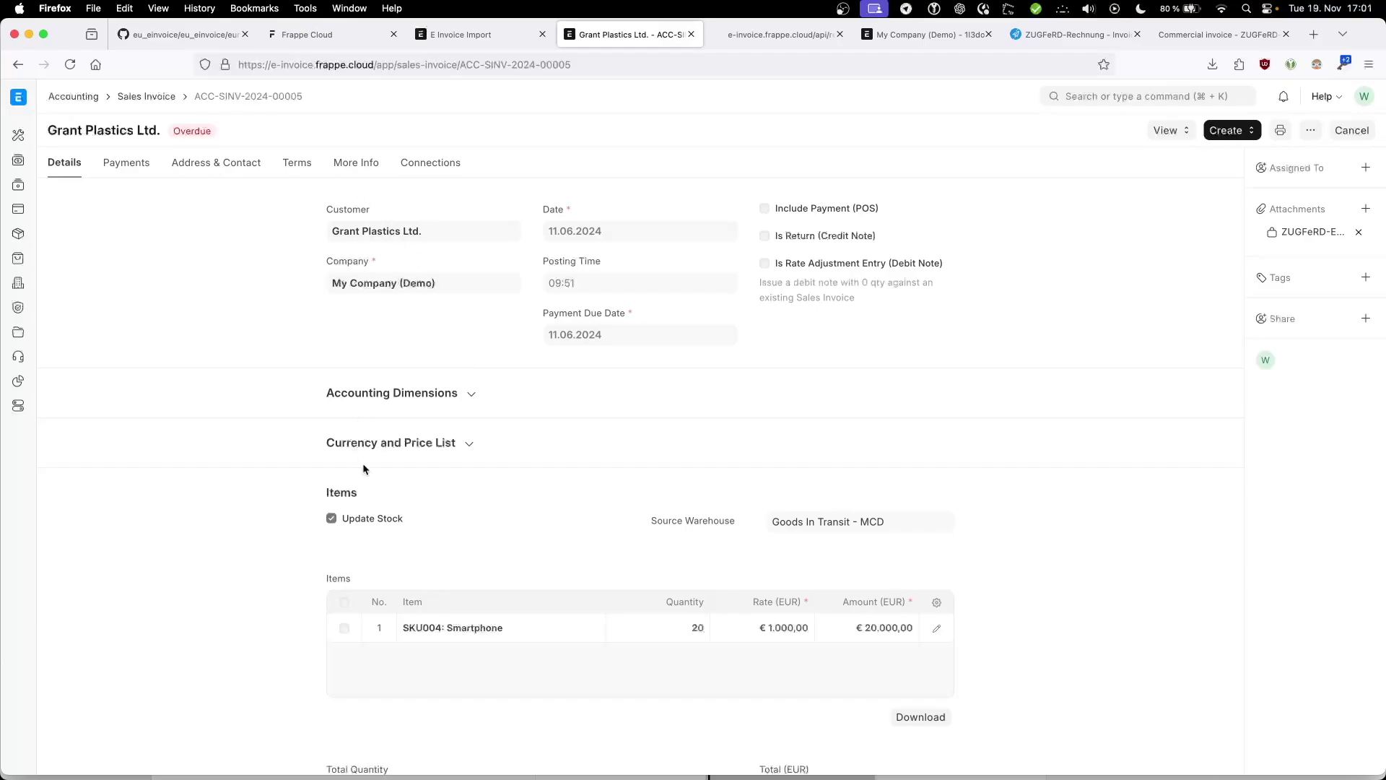
left_click_drag(327, 212, 363, 213)
left_click(385, 210)
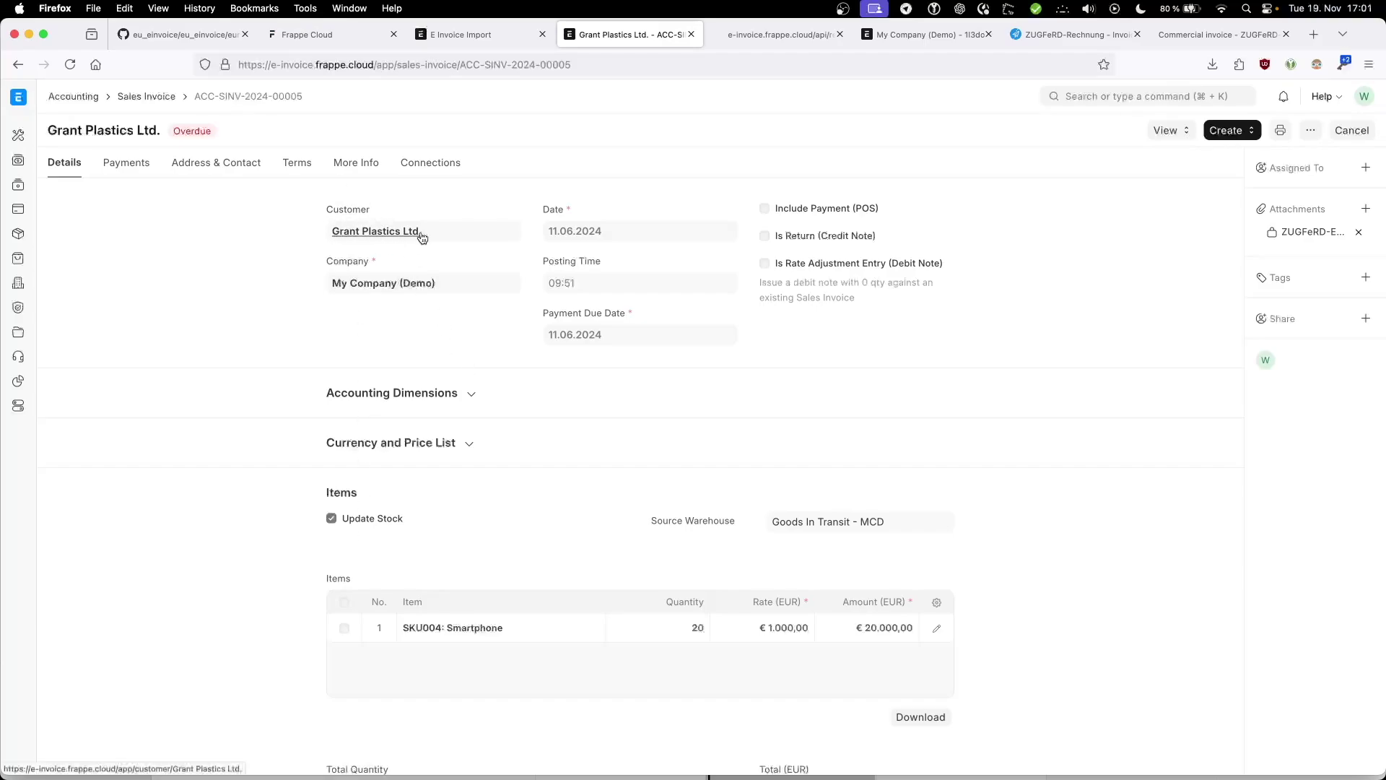
- Search the sales invoice's JSON data for "customer" to find the matching fields
left_click(764, 35)
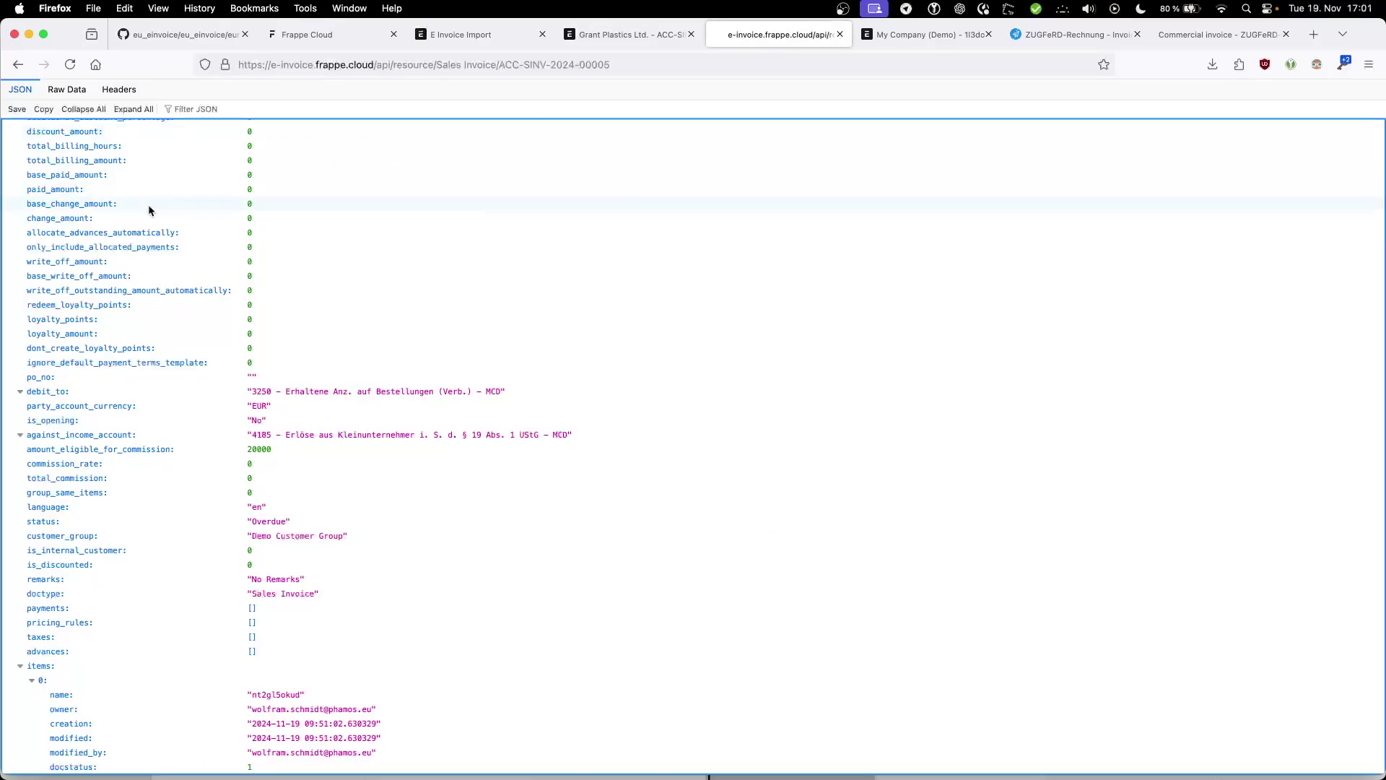
scroll(215, 287, "down", 4)
scroll(769, 344, "up", 12)
scroll(769, 350, "up", 3)
key("ctrl+f")
type("customer")
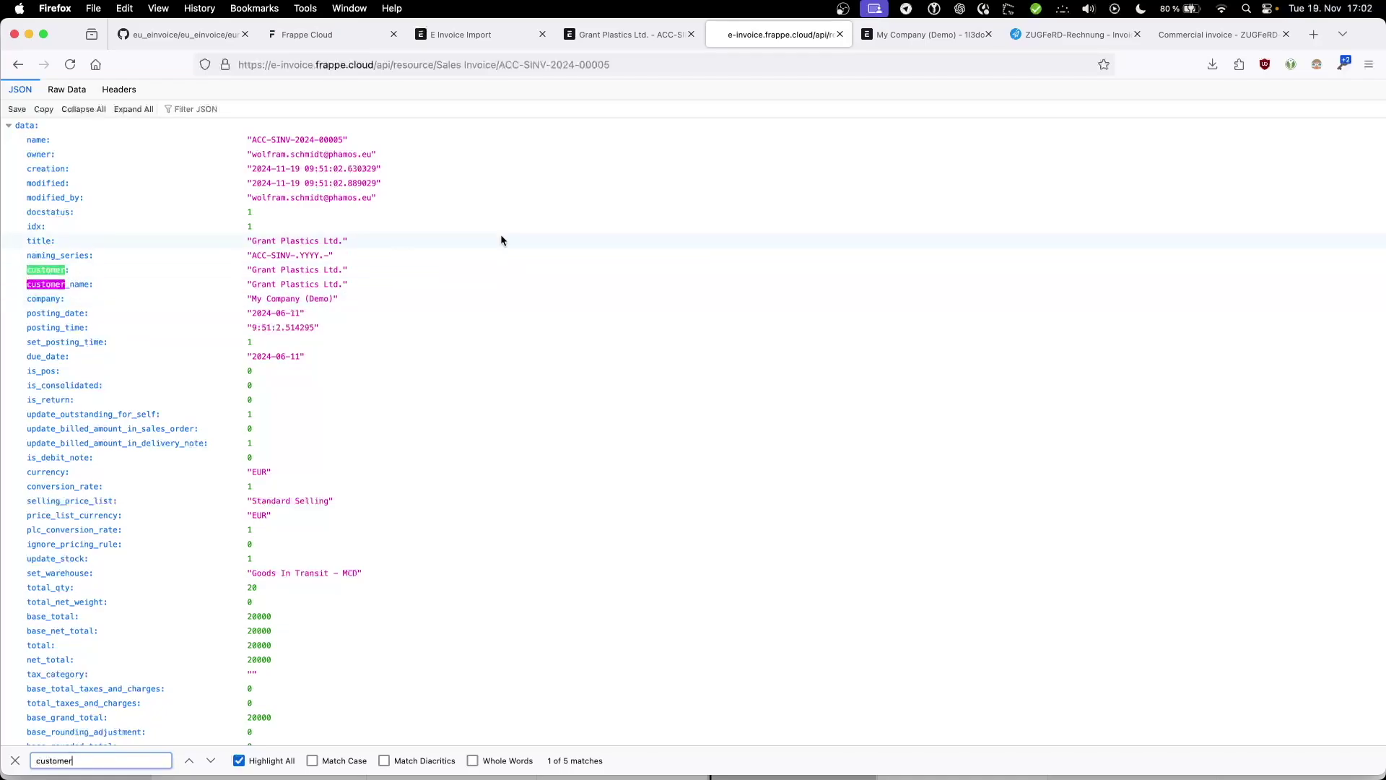
- Open the print view of the Grant Plastics Ltd. sales invoice and generate its PDF
left_click(642, 40)
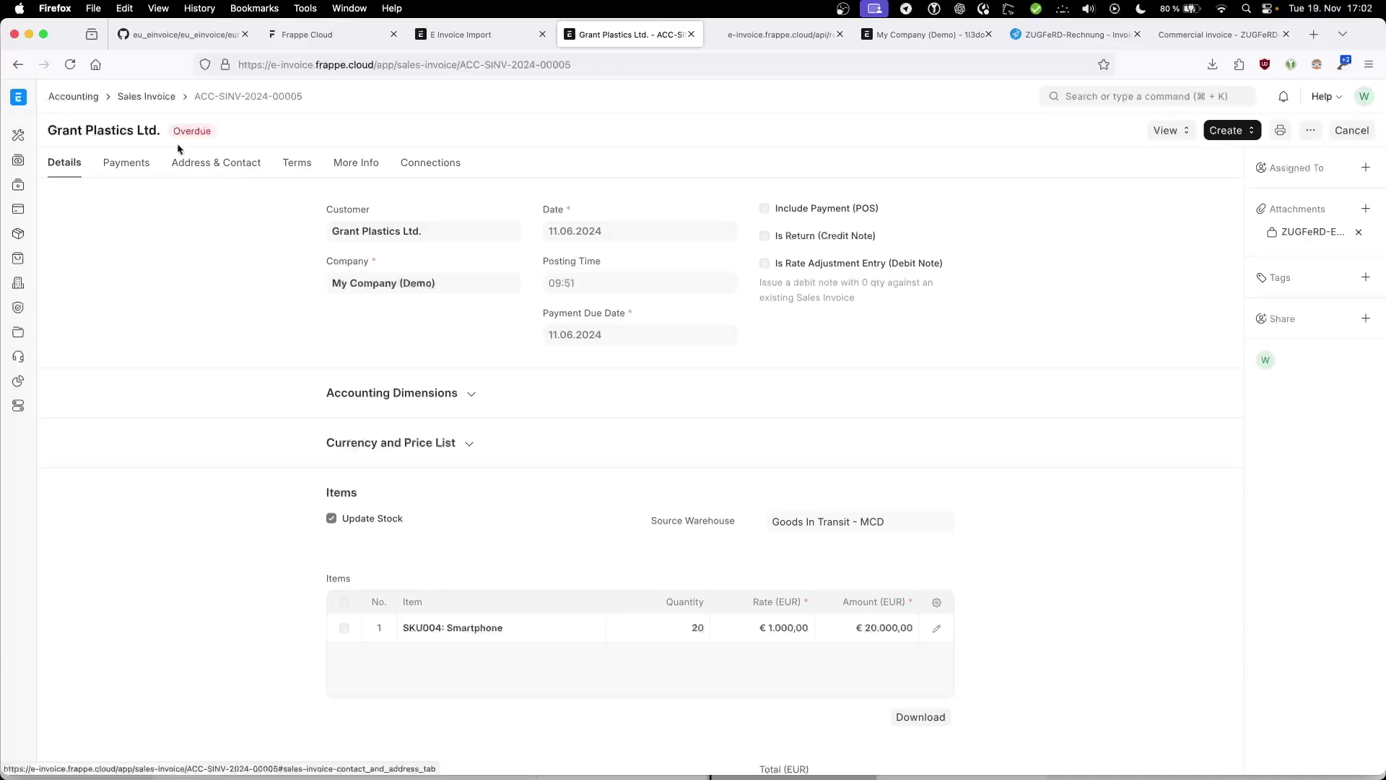
left_click(1236, 137)
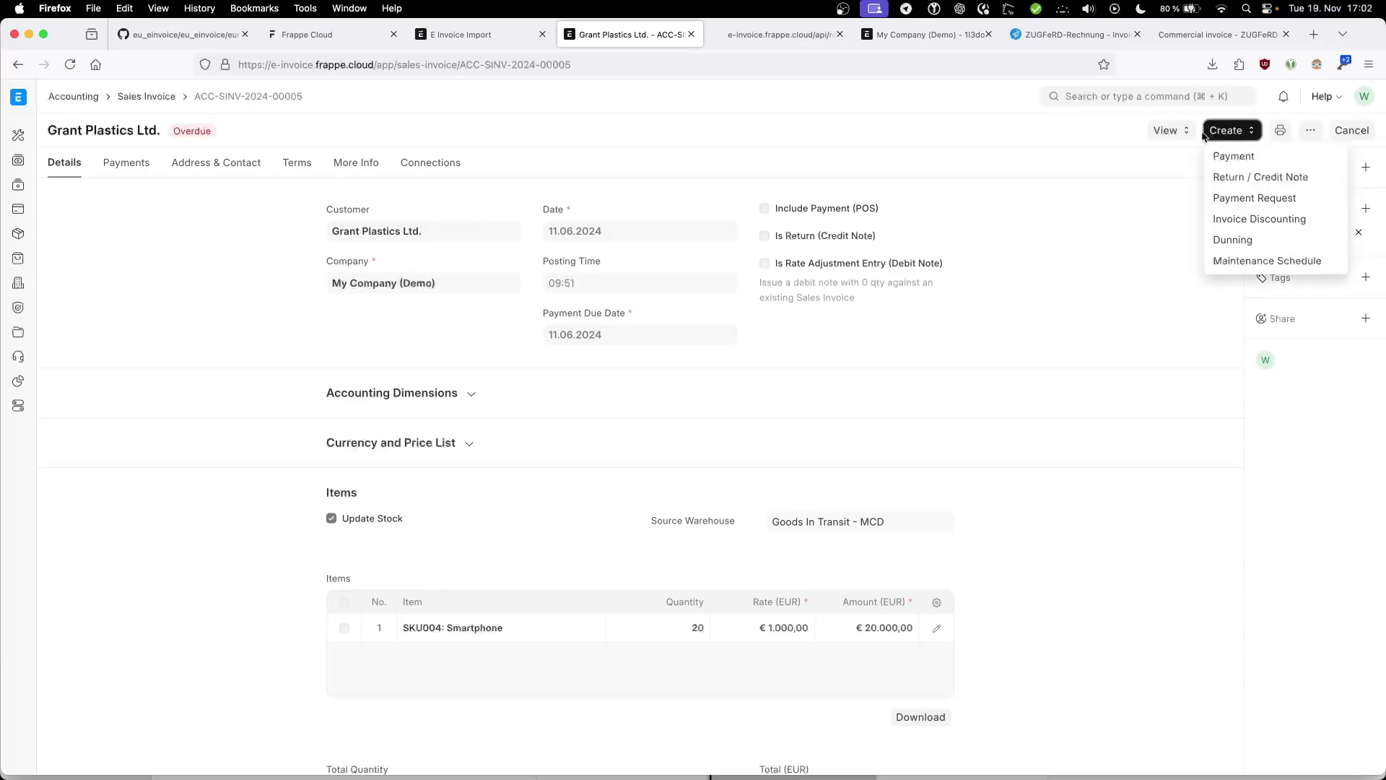
left_click(1236, 138)
left_click(1280, 132)
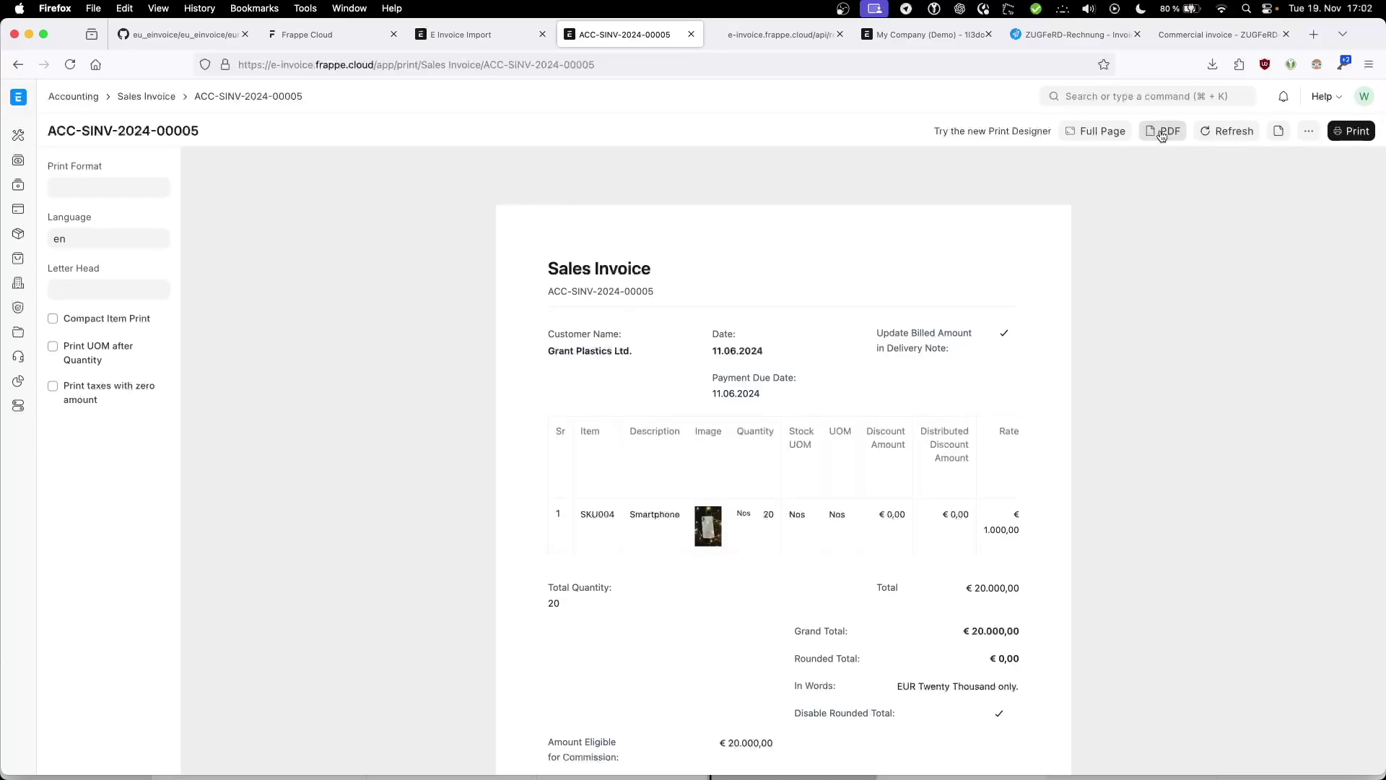
left_click(1161, 132)
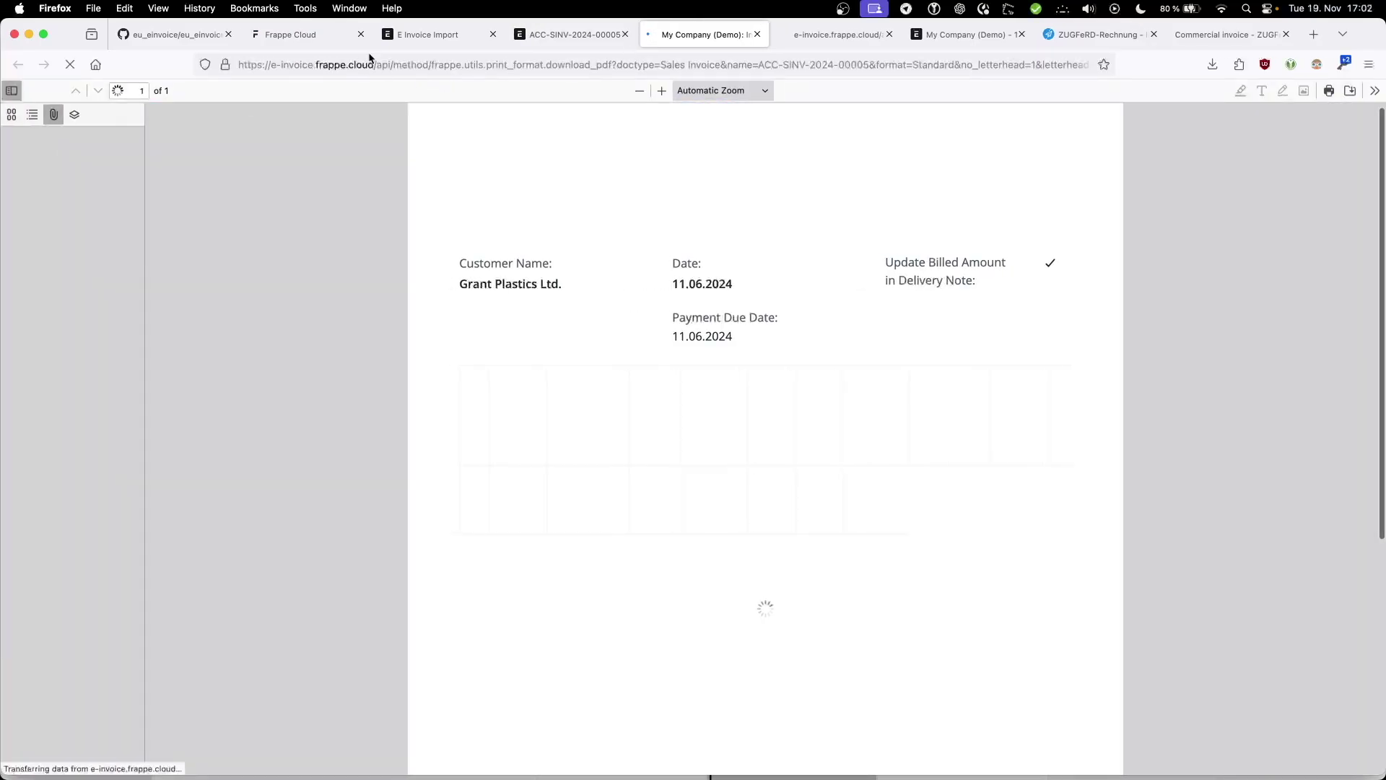
- Show the generated PDF's attachments and review the visual invoice from beginning to end
left_click(54, 117)
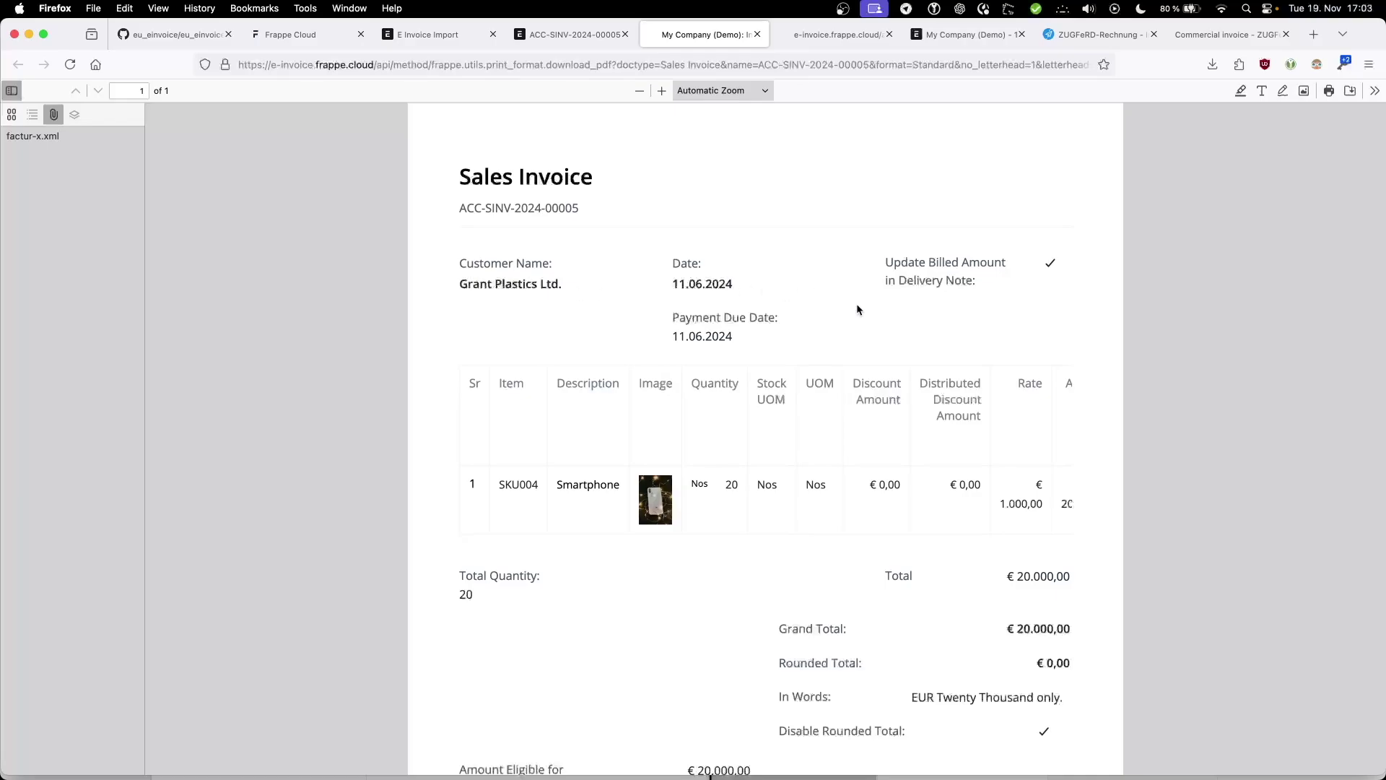
scroll(860, 307, "down", 5)
scroll(865, 310, "down", 5)
scroll(865, 309, "up", 10)
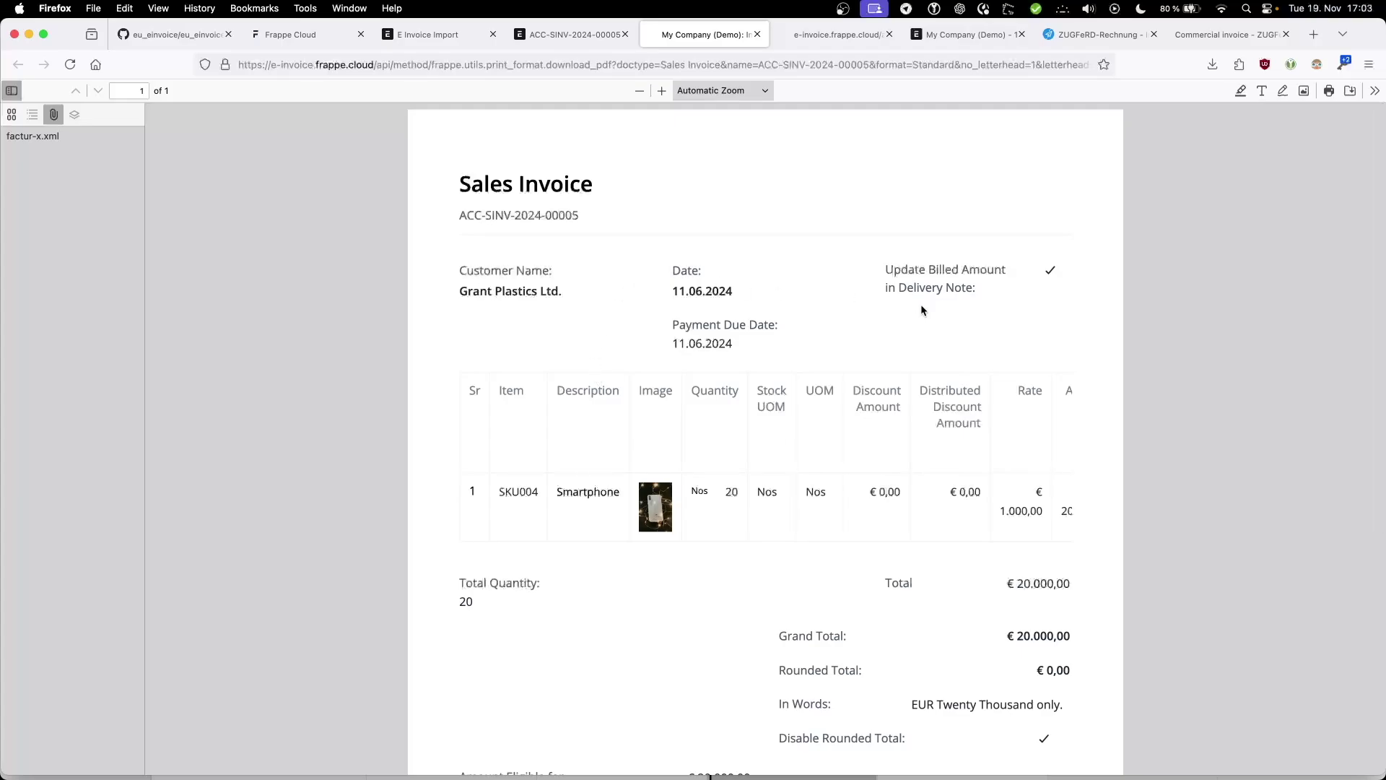
- Save the PDF's embedded factur-x.xml attachment to Downloads as factur-x22.xml and open the saved file
double_click(62, 137)
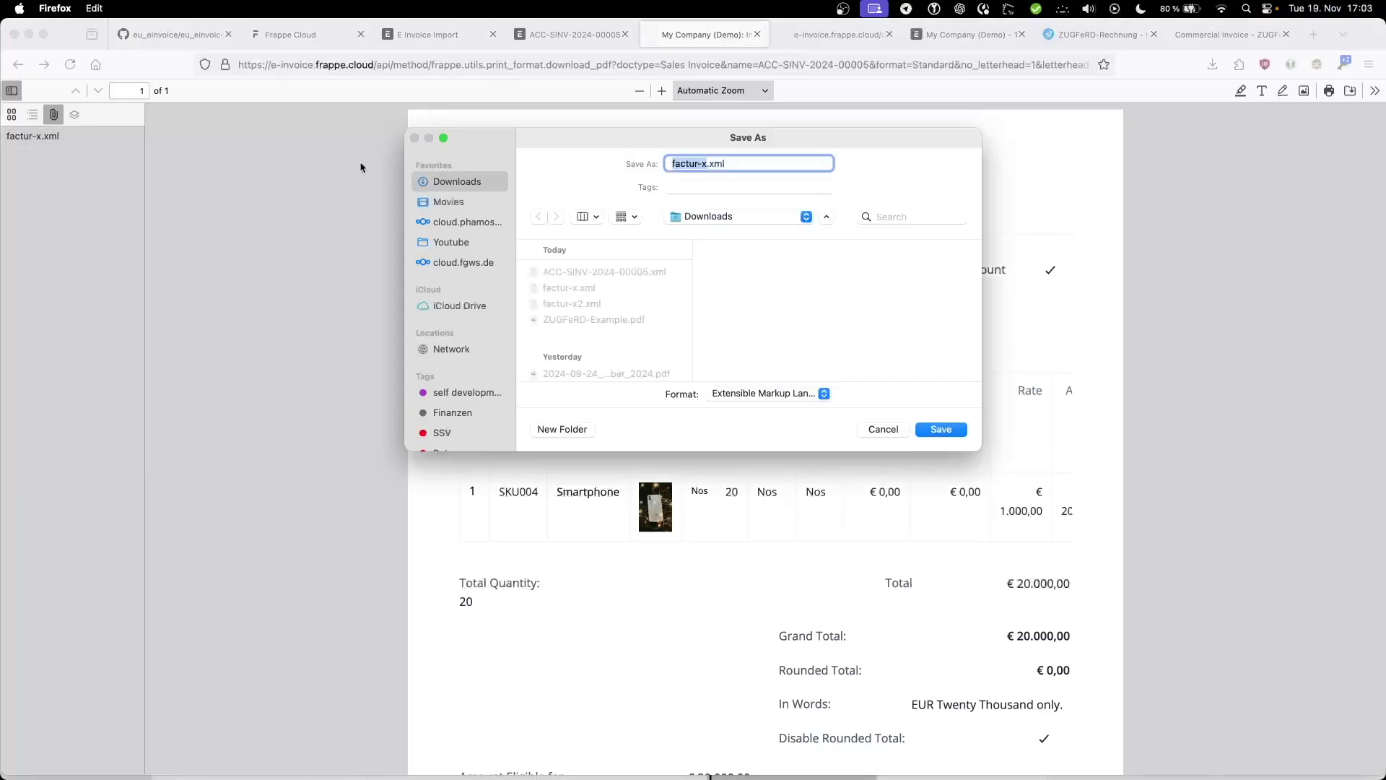
key("Right")
type("22")
left_click(960, 435)
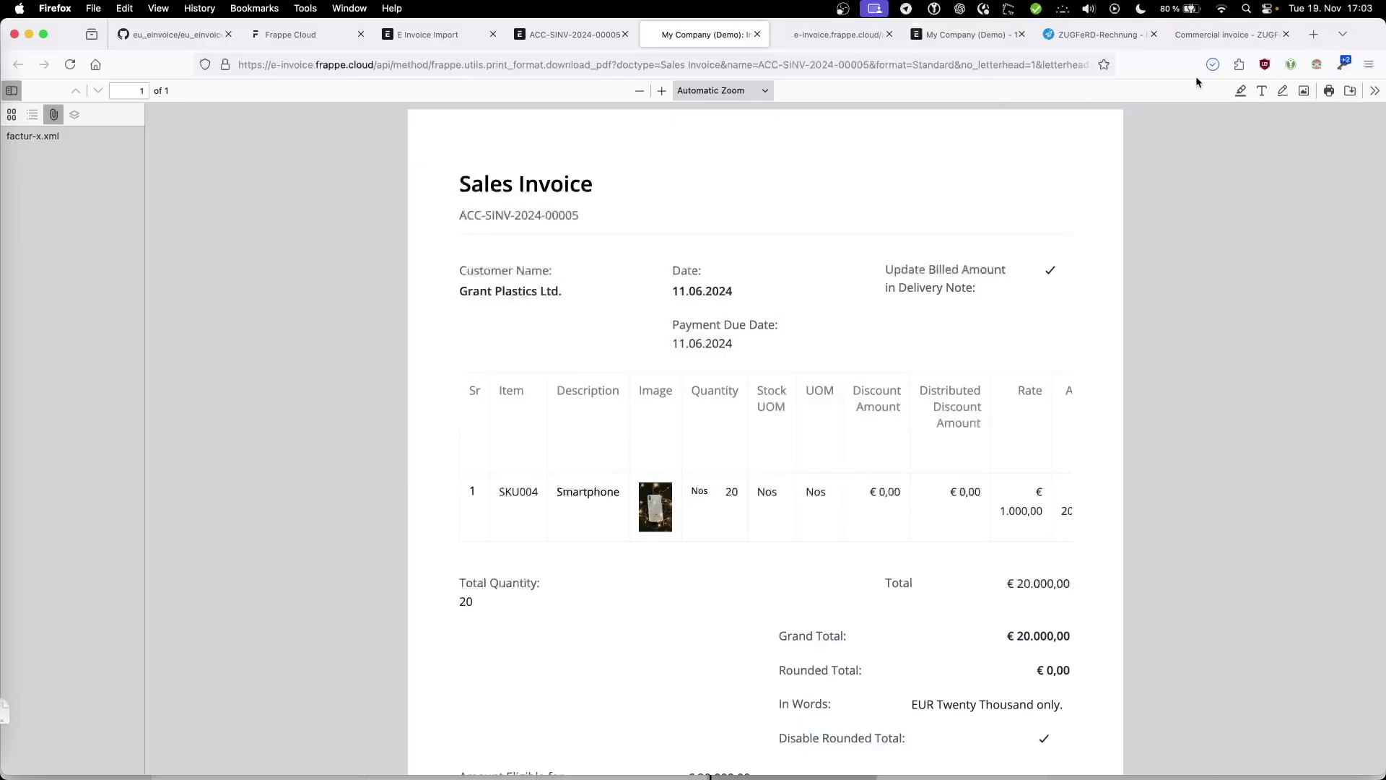
left_click(1212, 66)
left_click(1159, 97)
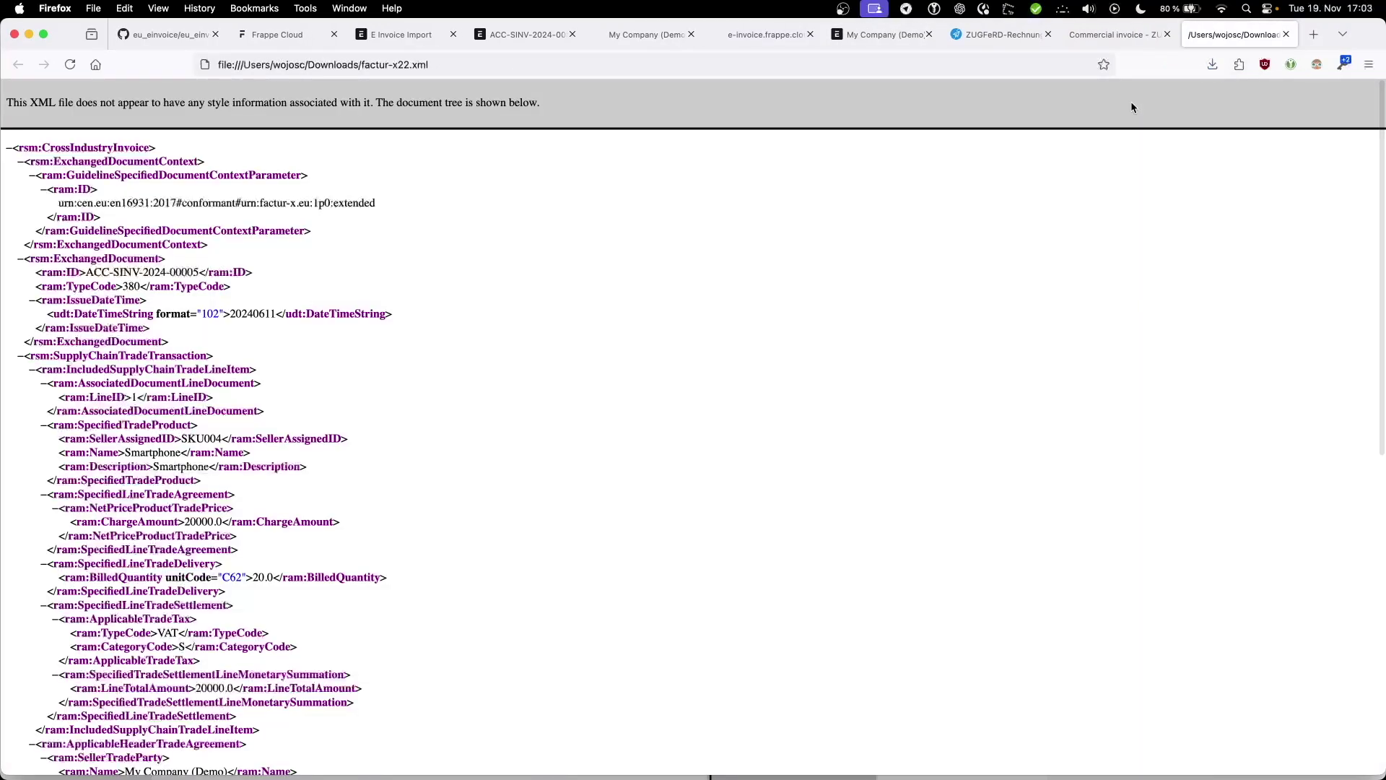
- Search the XML for "gran" and examine the seller and buyer party names
key("super+f")
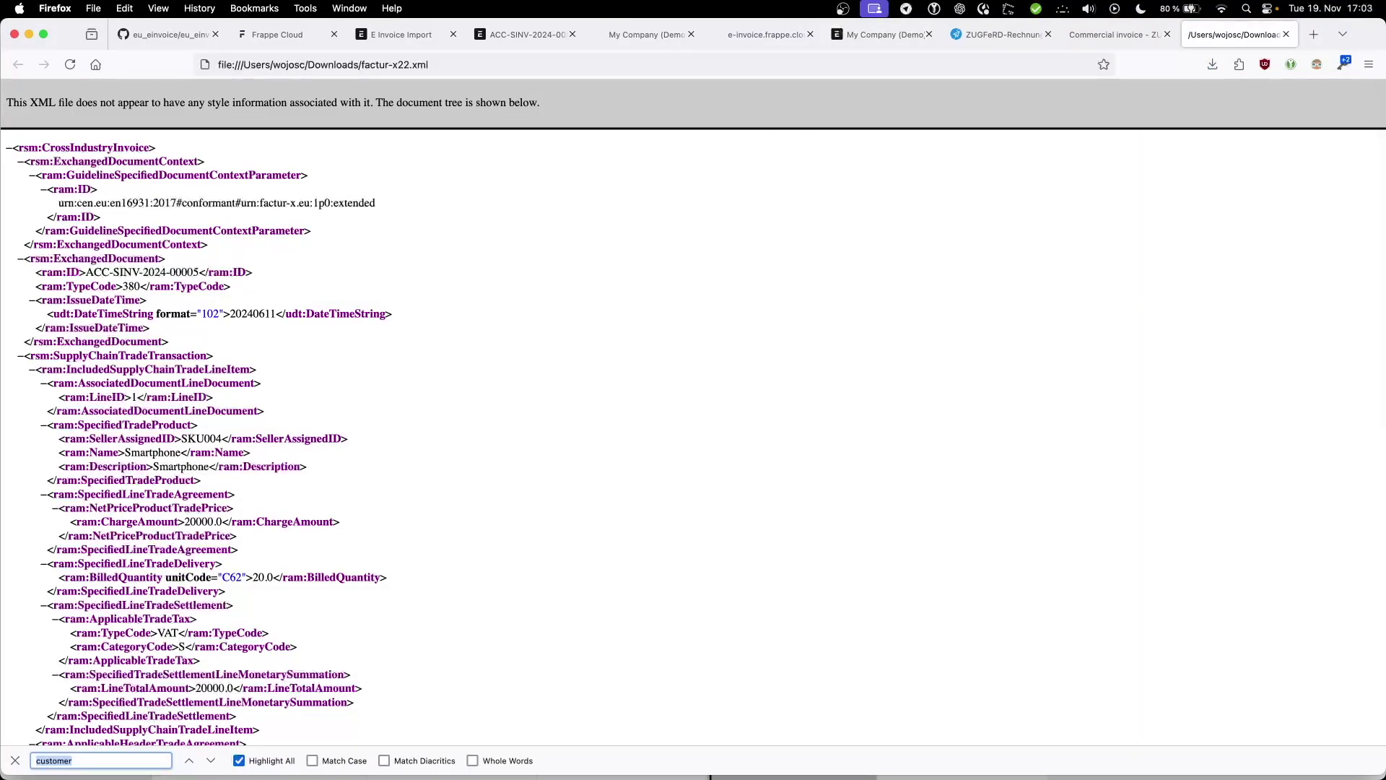
type("gran")
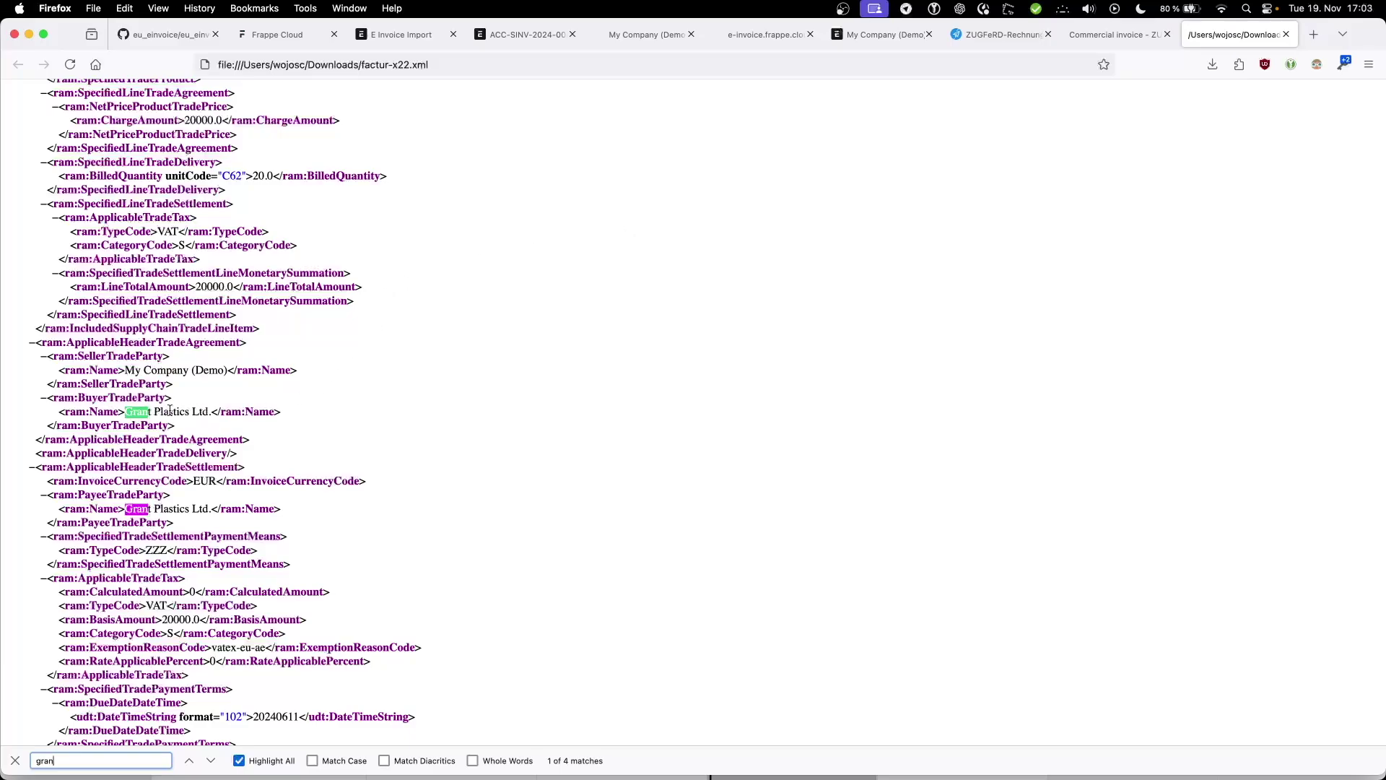
left_click_drag(125, 371, 232, 369)
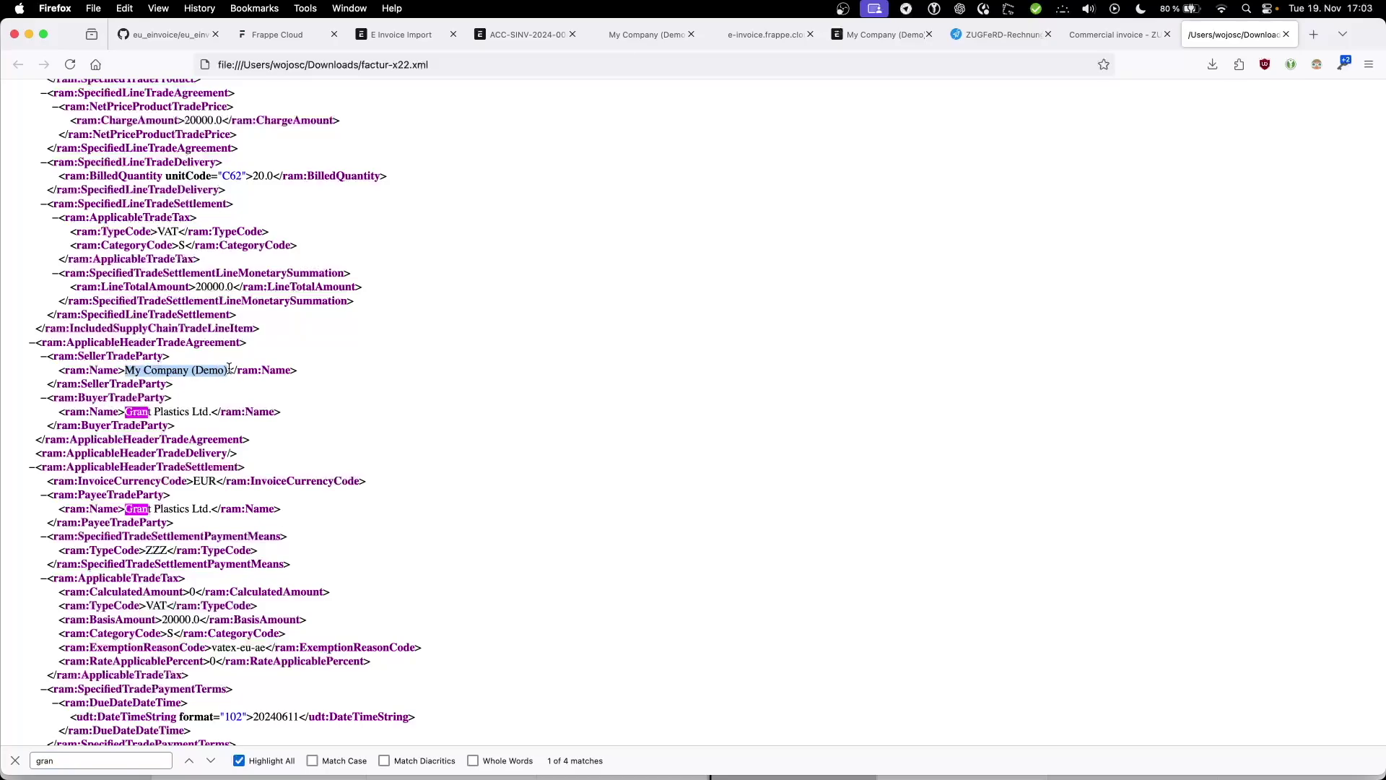
left_click(587, 372)
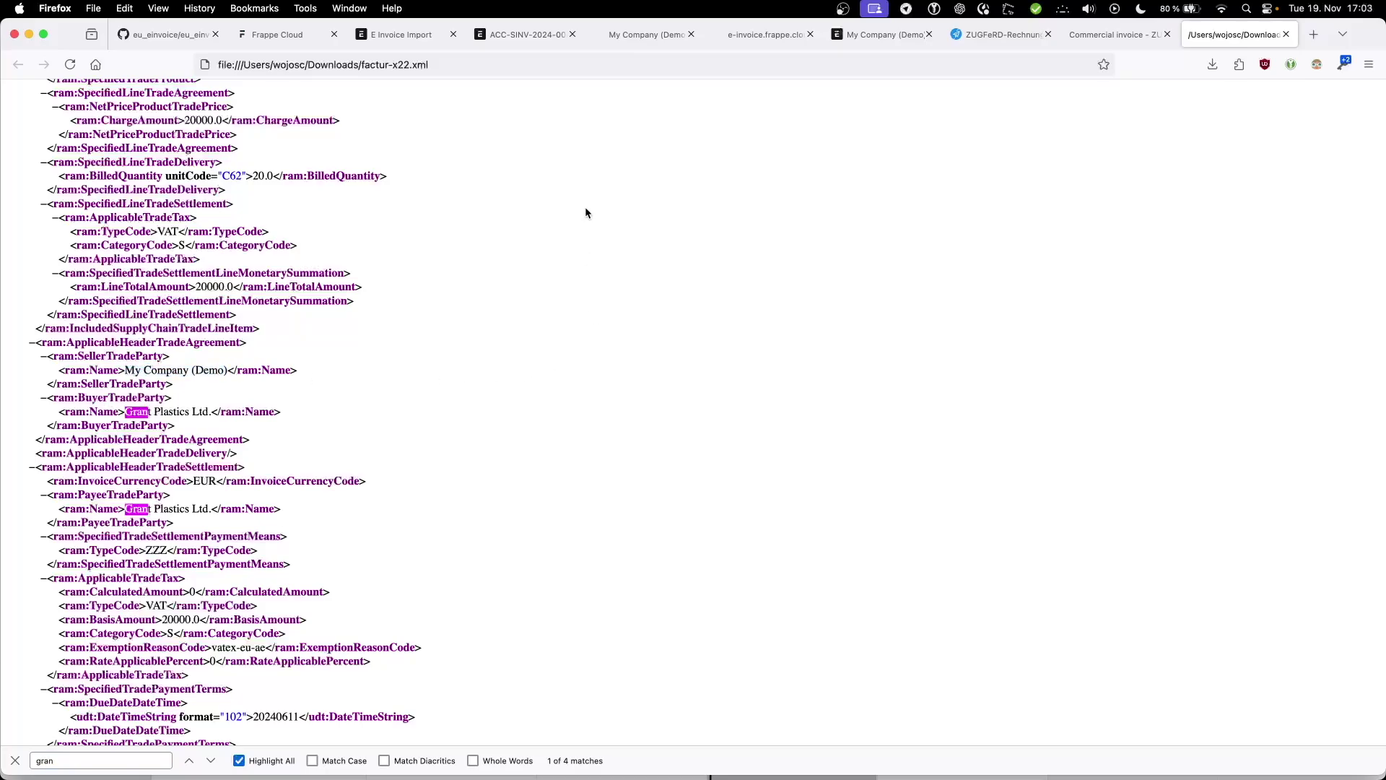
scroll(585, 213, "up", 10)
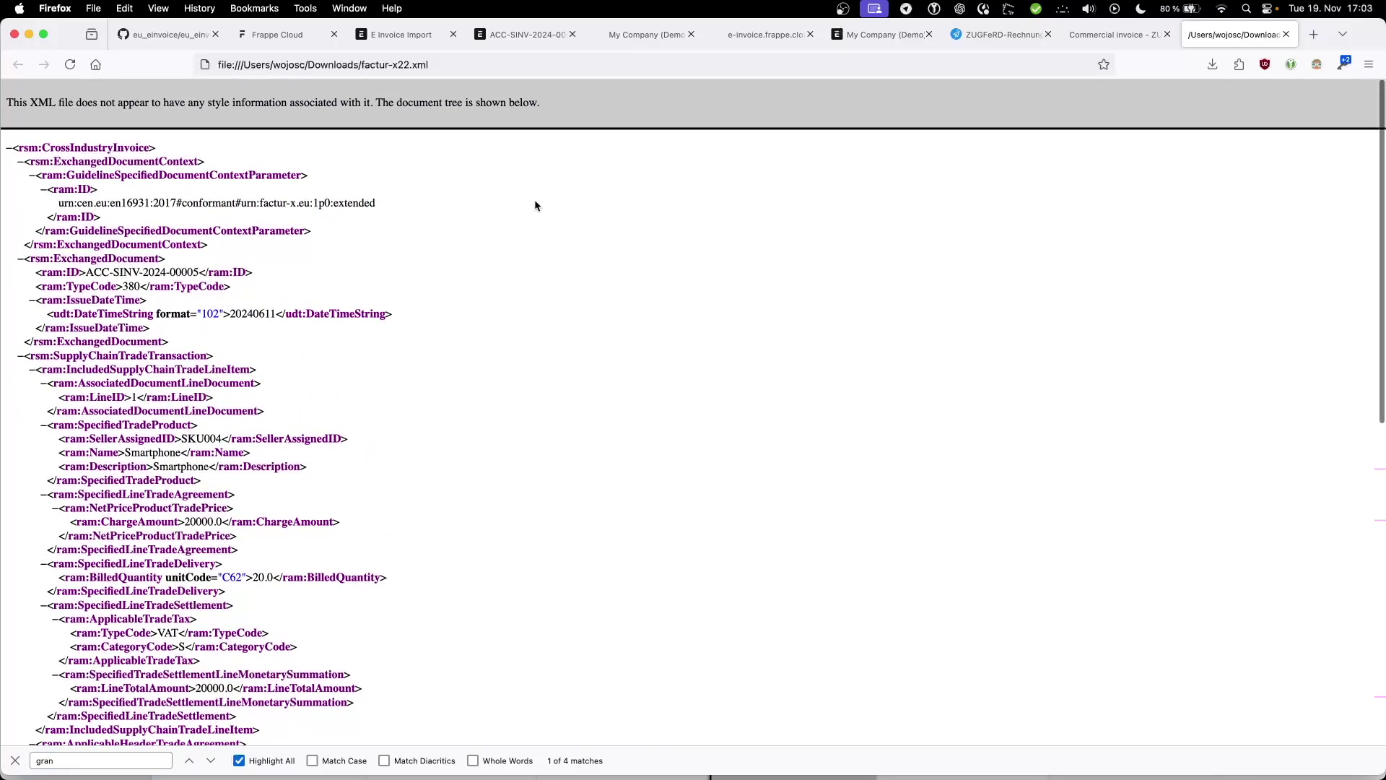
- Return from the XML to the Grant Plastics Ltd. sales invoice form
left_click(872, 37)
left_click(1105, 35)
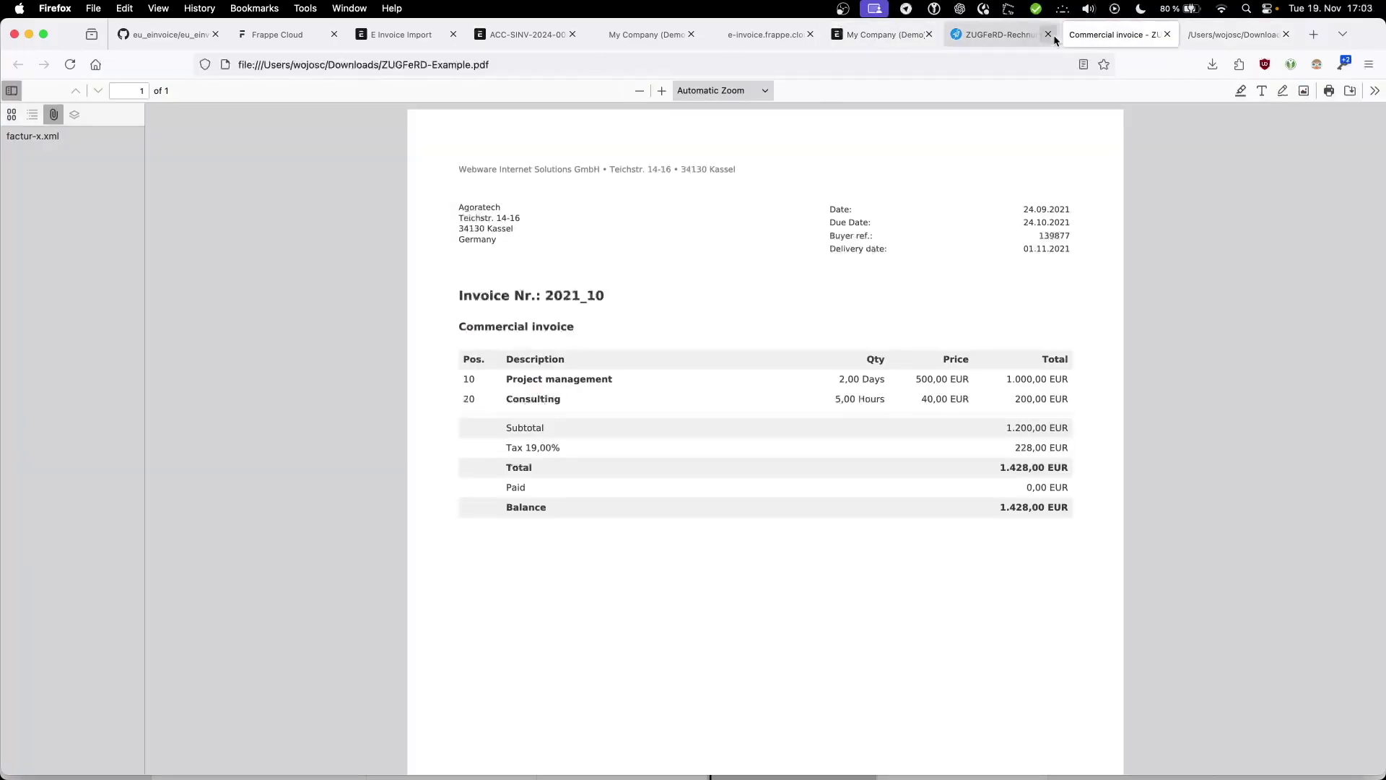
left_click(877, 35)
left_click(773, 34)
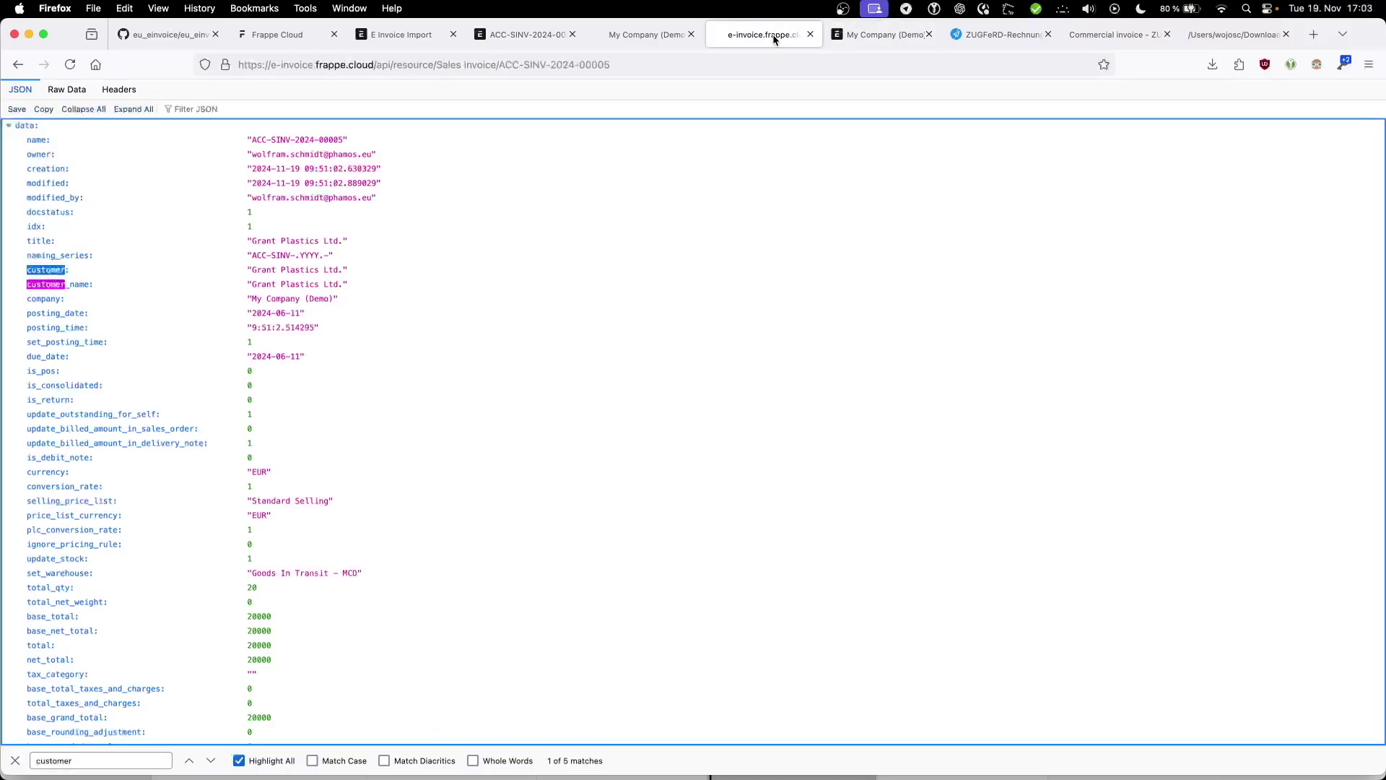
left_click(527, 35)
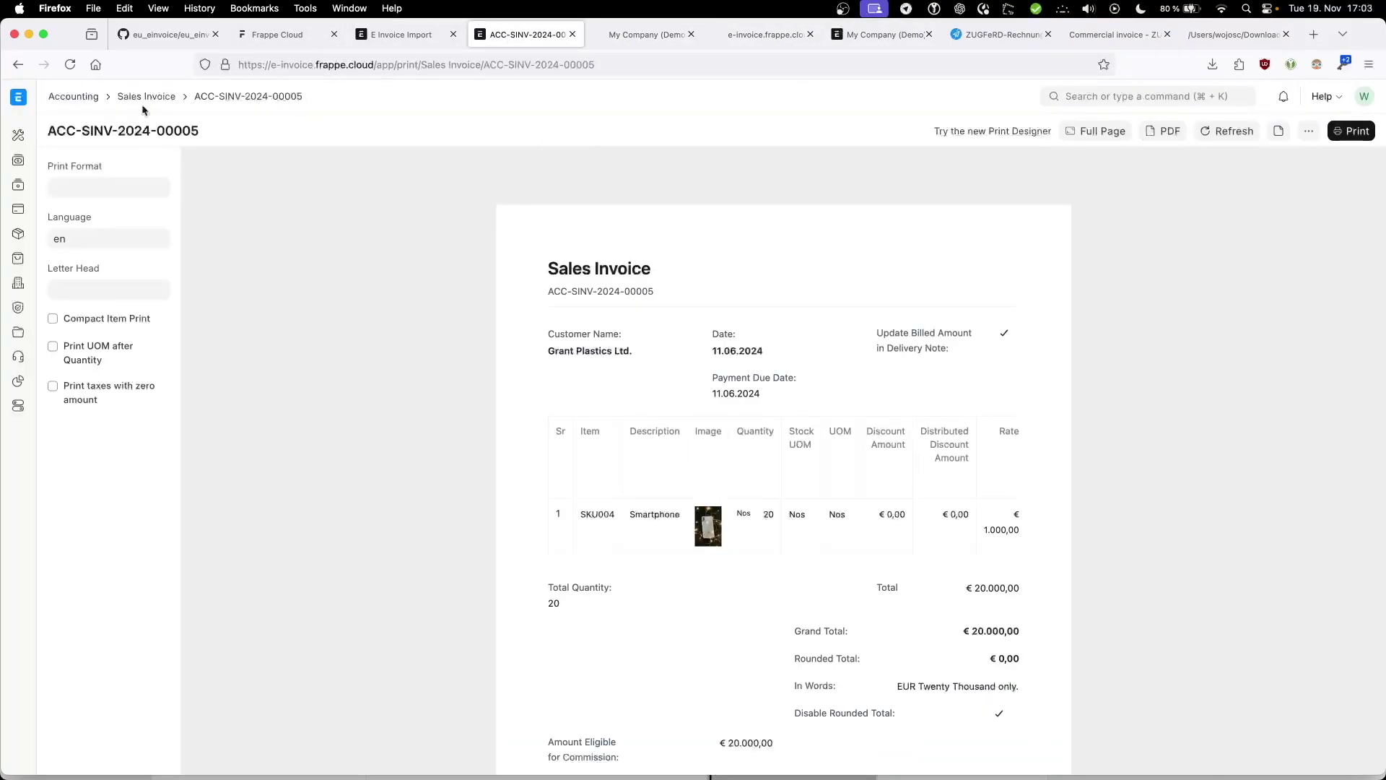
left_click(268, 99)
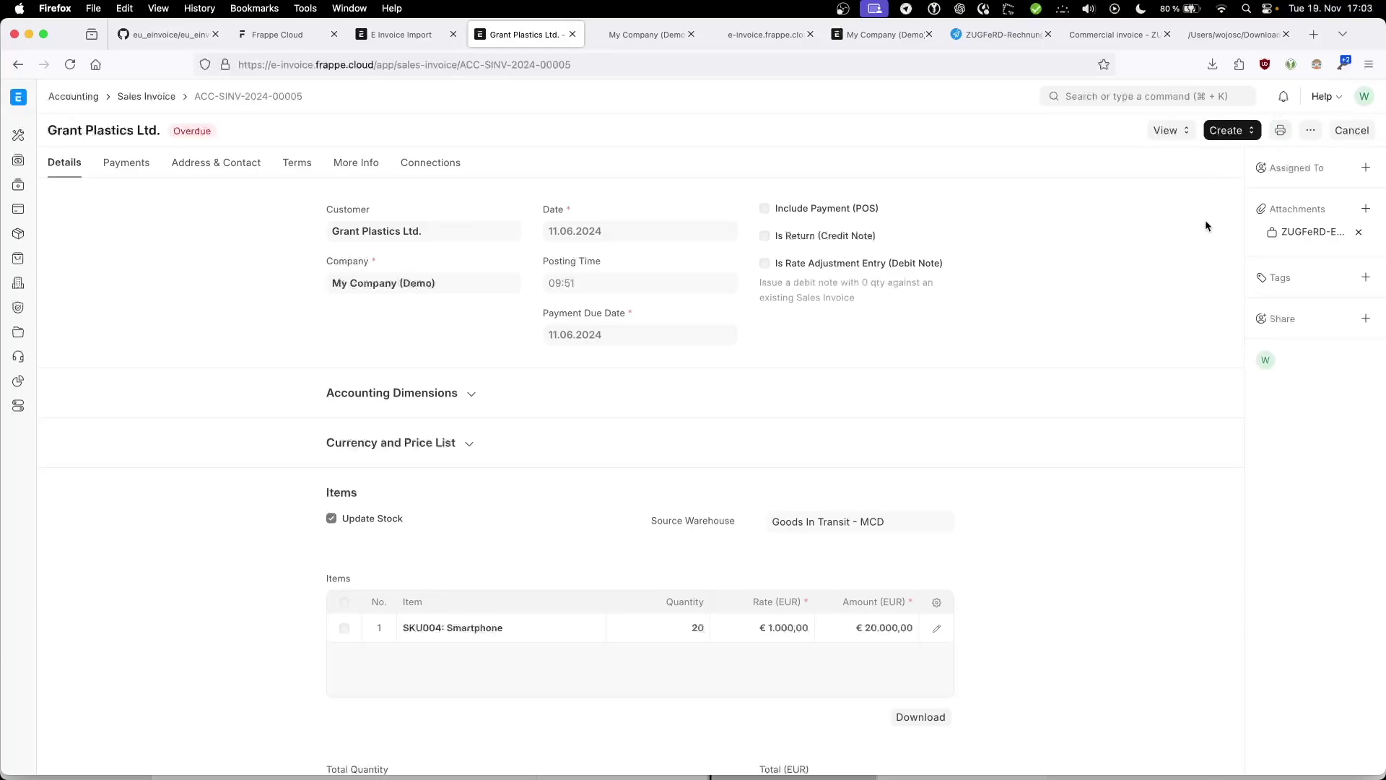
left_click(1364, 211)
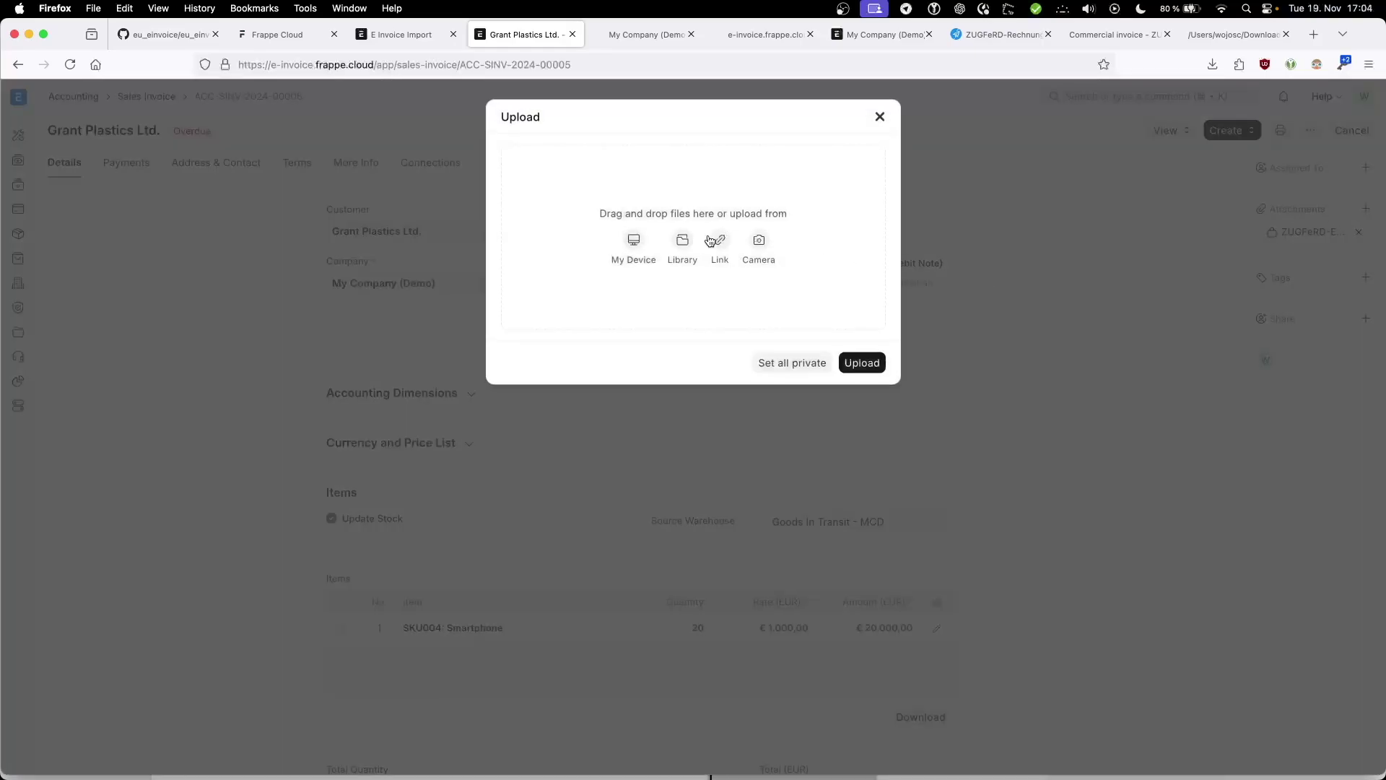
left_click(635, 240)
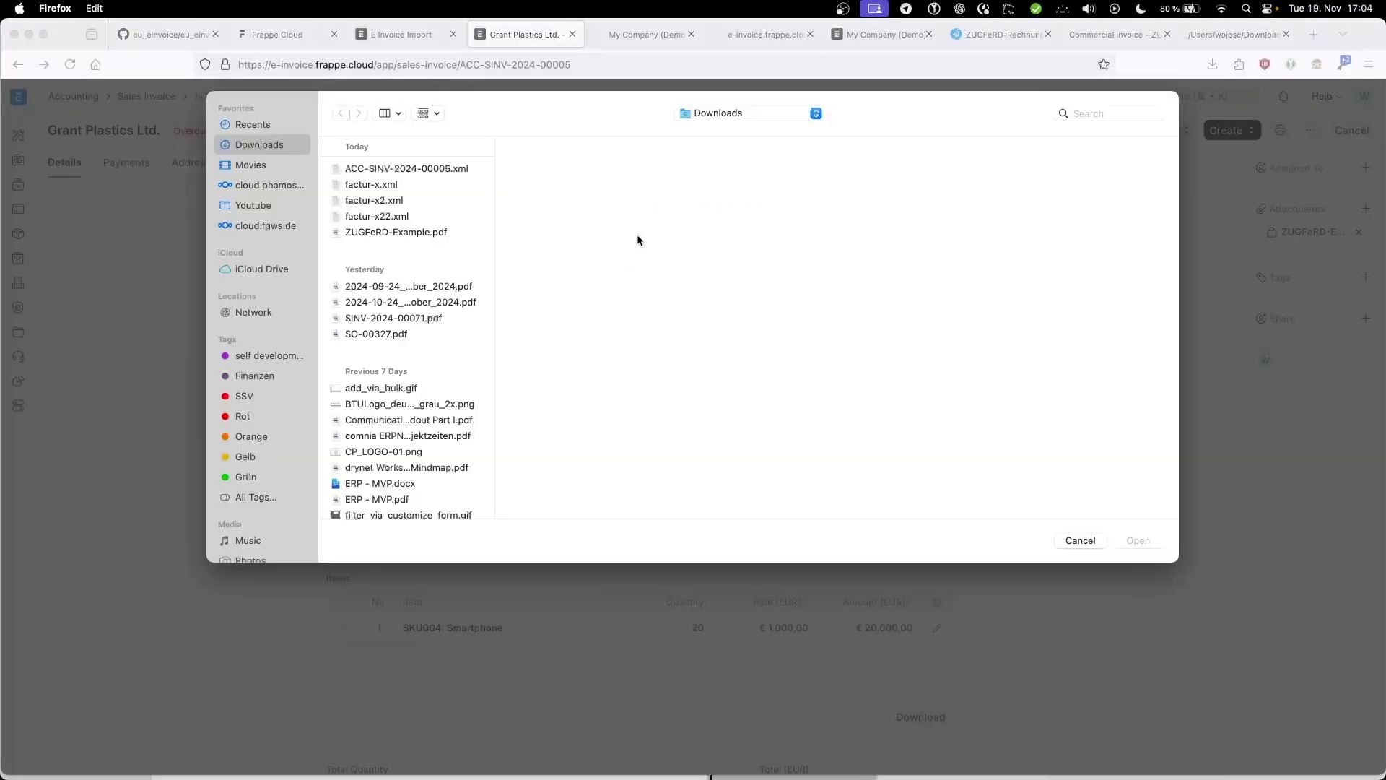
left_click(401, 169)
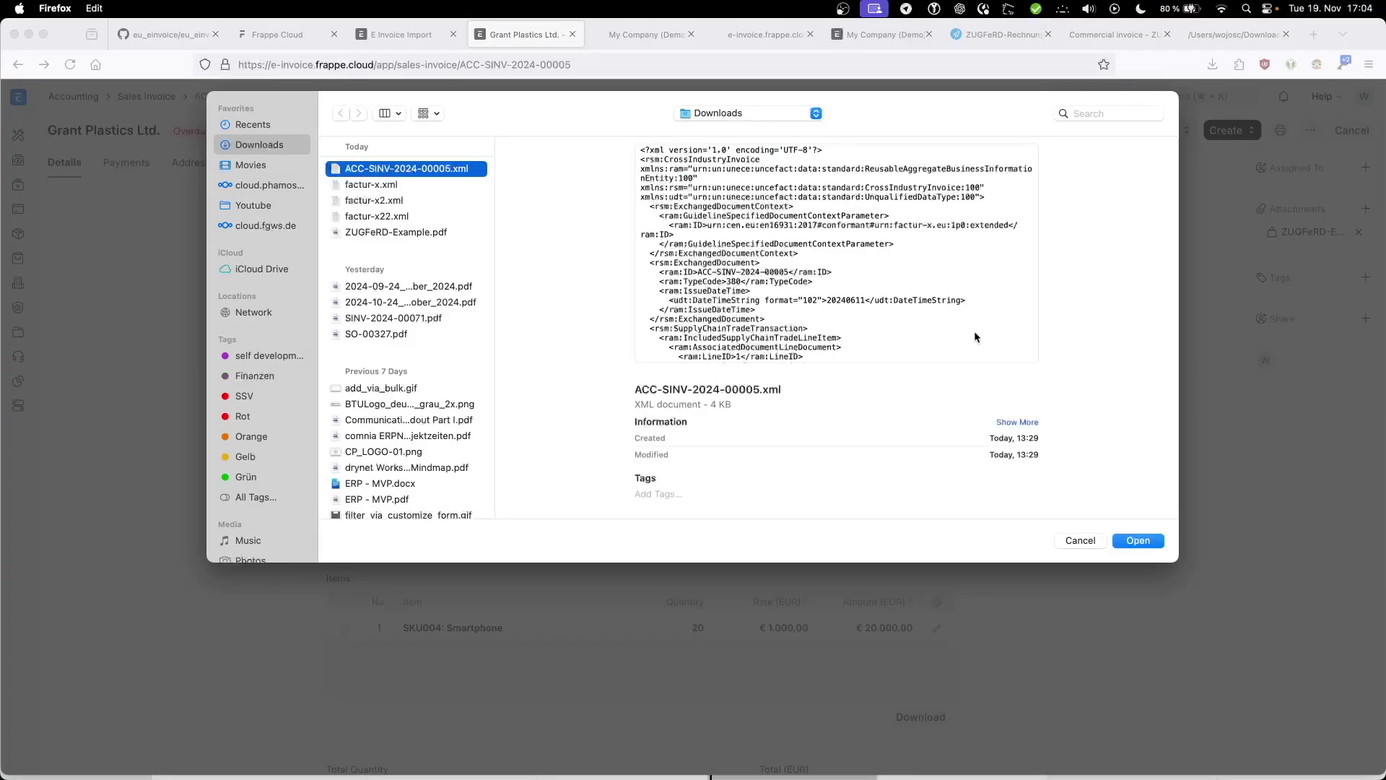
left_click(1089, 542)
left_click(877, 118)
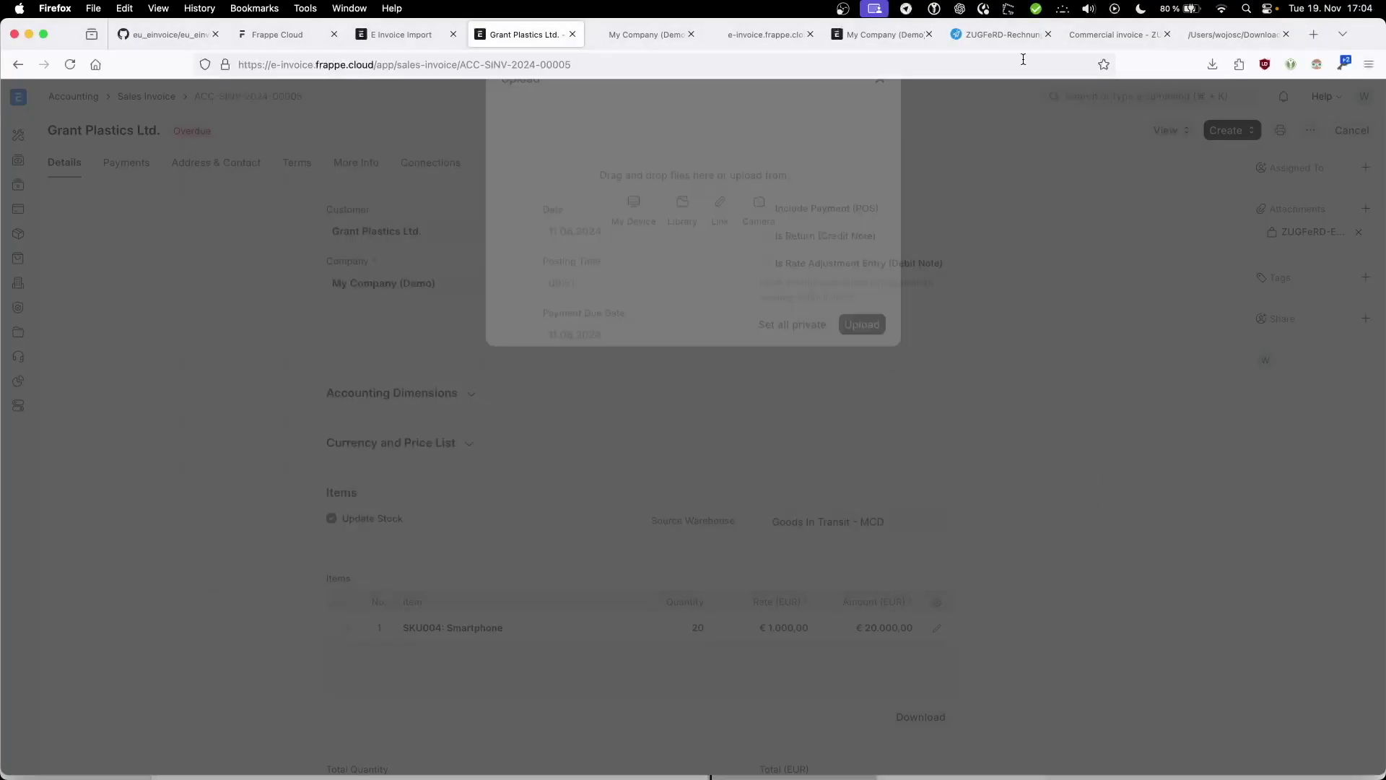
- Close the ZUGFeRD-Example.pdf and factur-x22.xml pages and return to the generated sales invoice PDF
left_click(1115, 35)
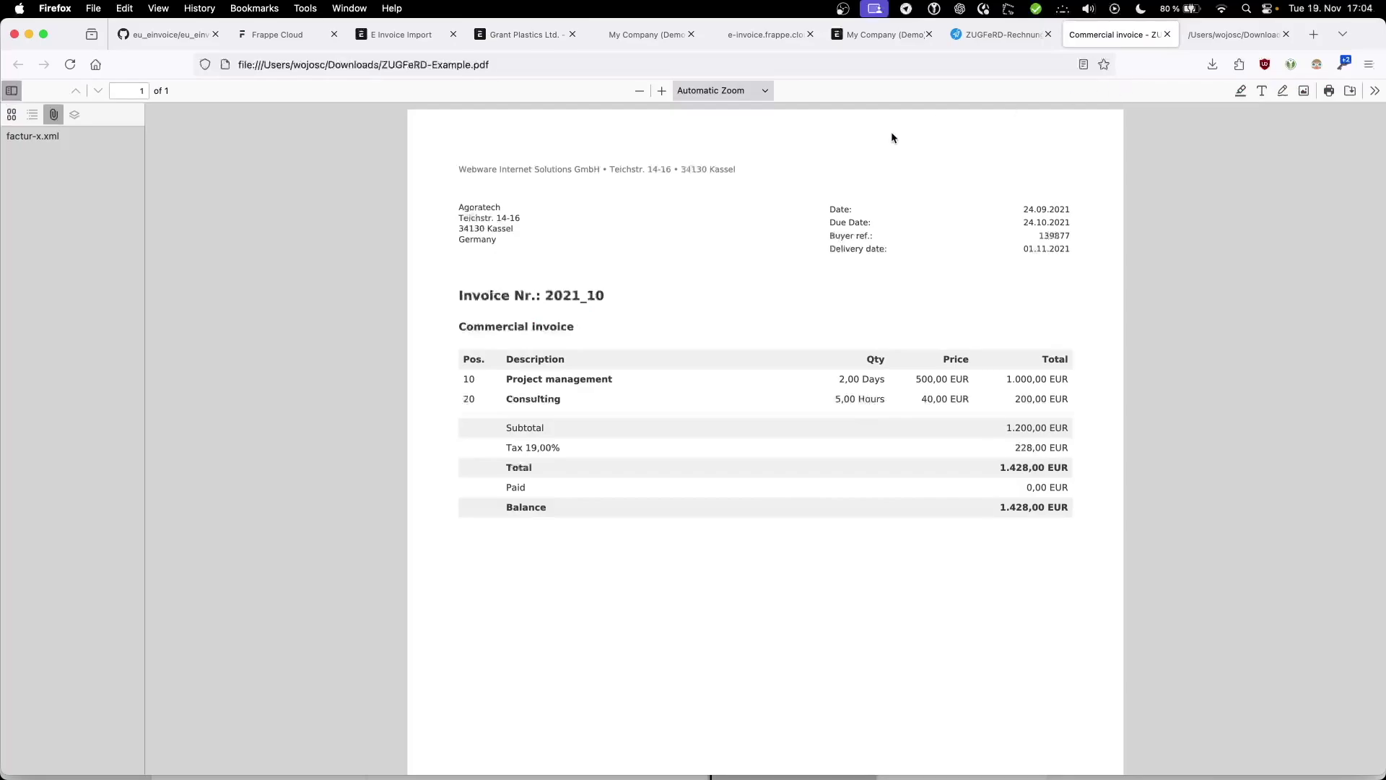
left_click(1167, 35)
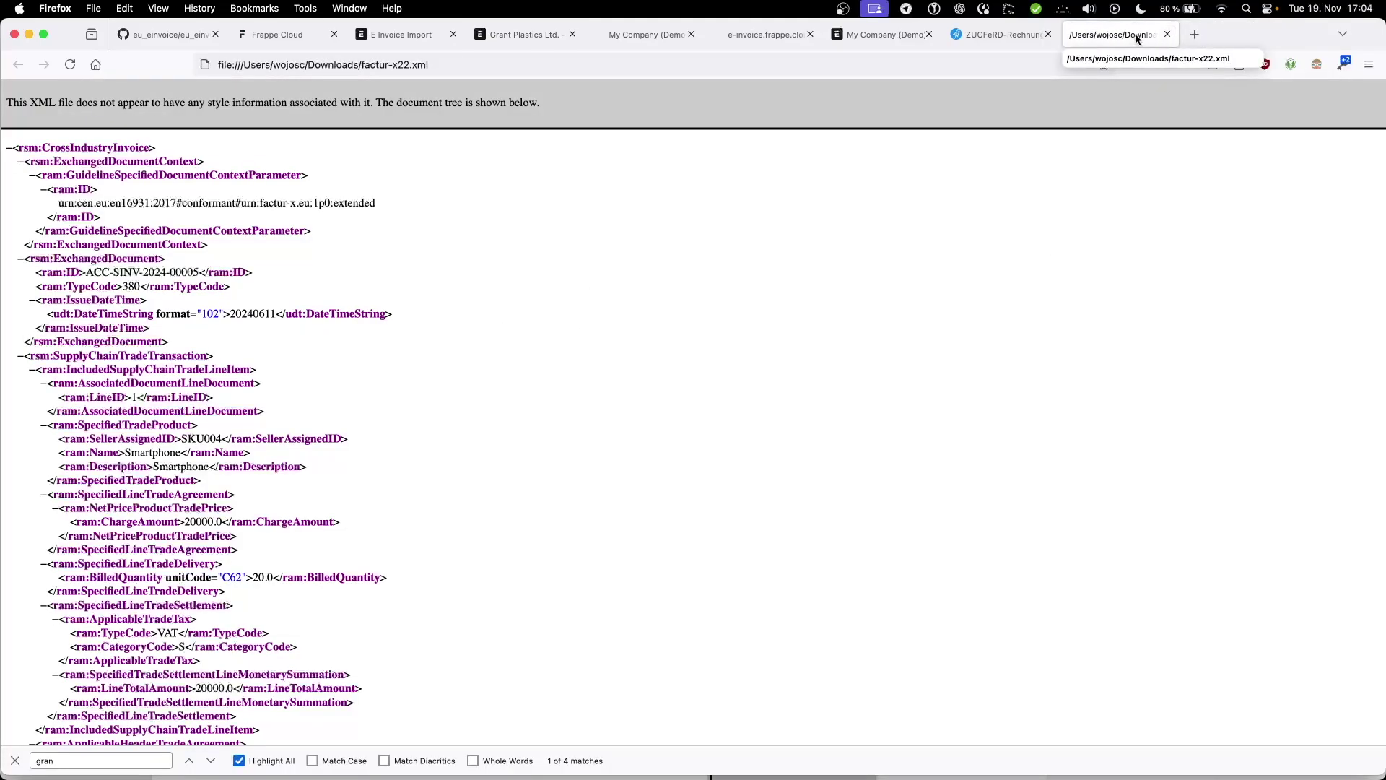
left_click(1167, 34)
left_click(873, 36)
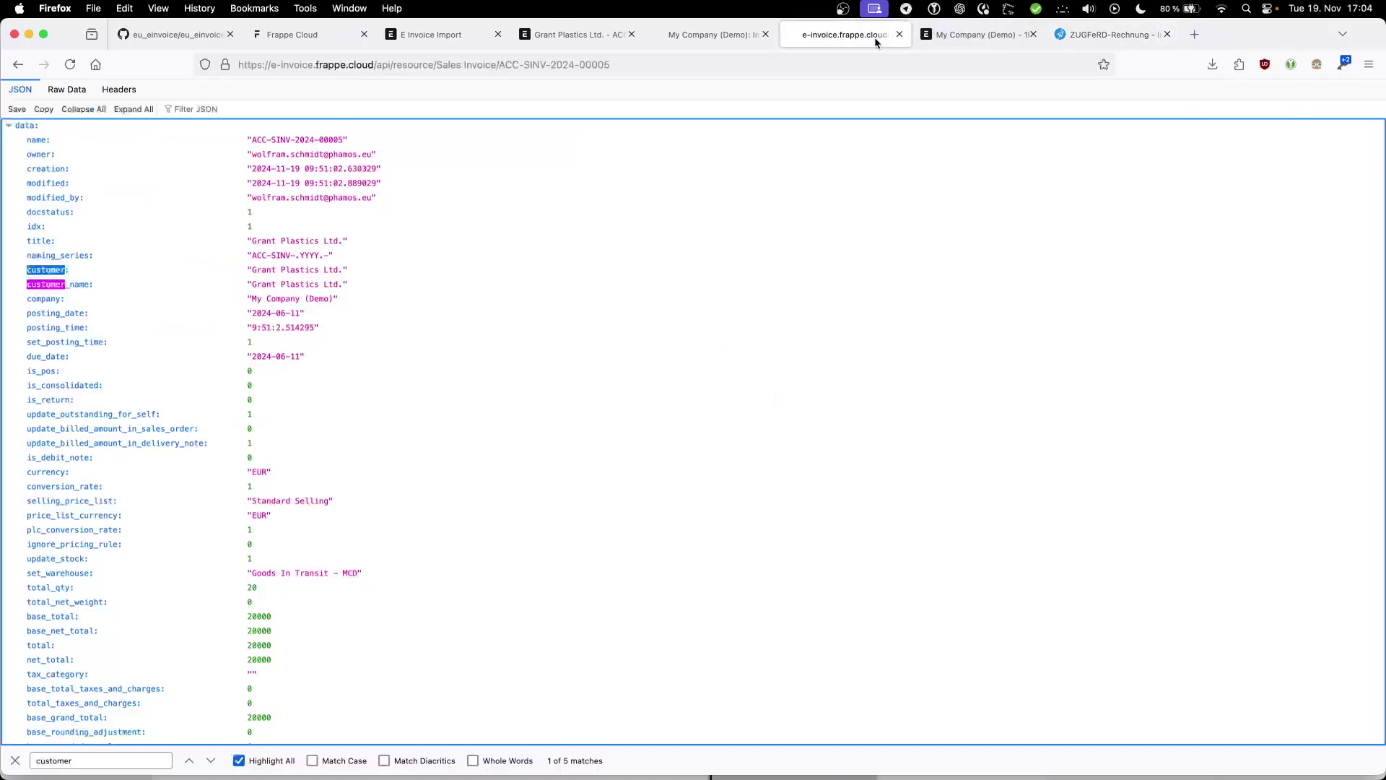
left_click(711, 35)
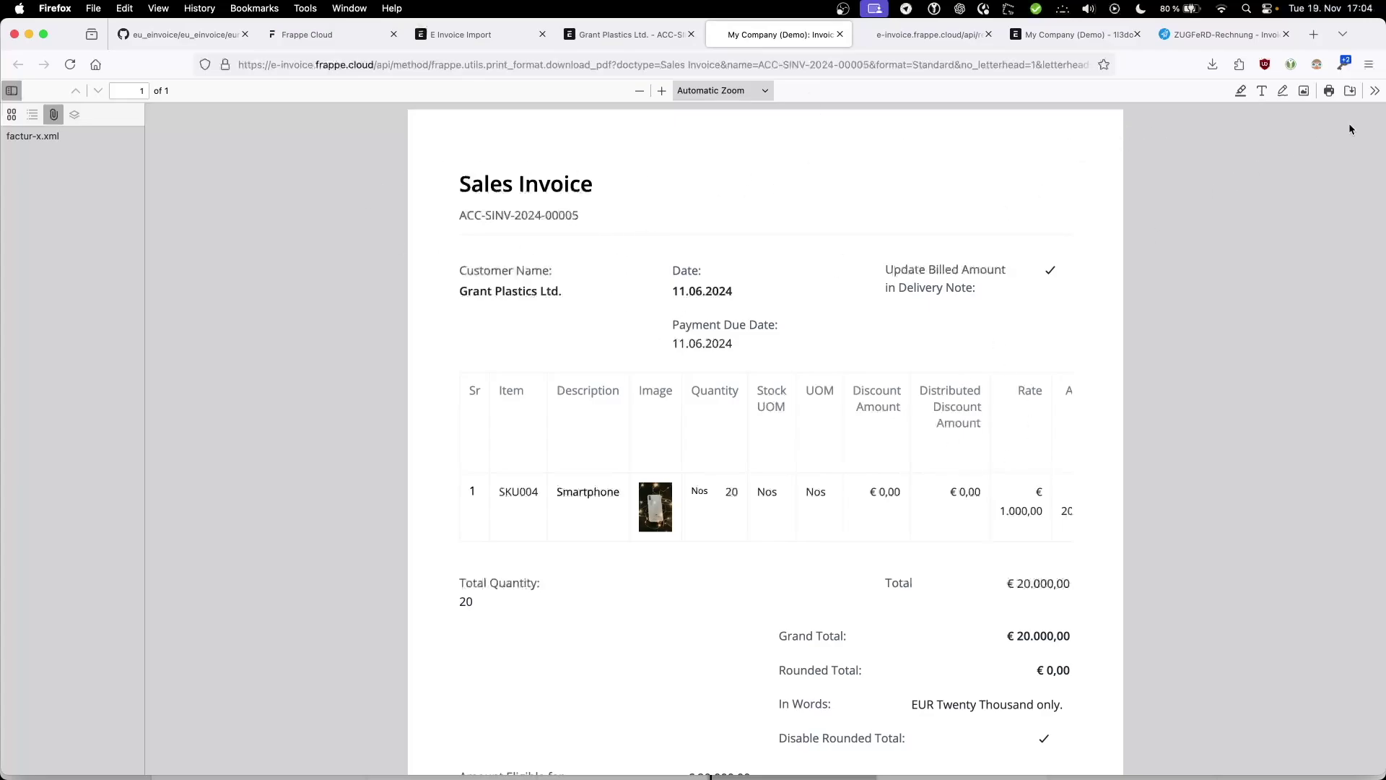
- Save the sales invoice PDF to Downloads as ACC-SINV-2024-00005.pdf, replacing the existing file
left_click(1350, 92)
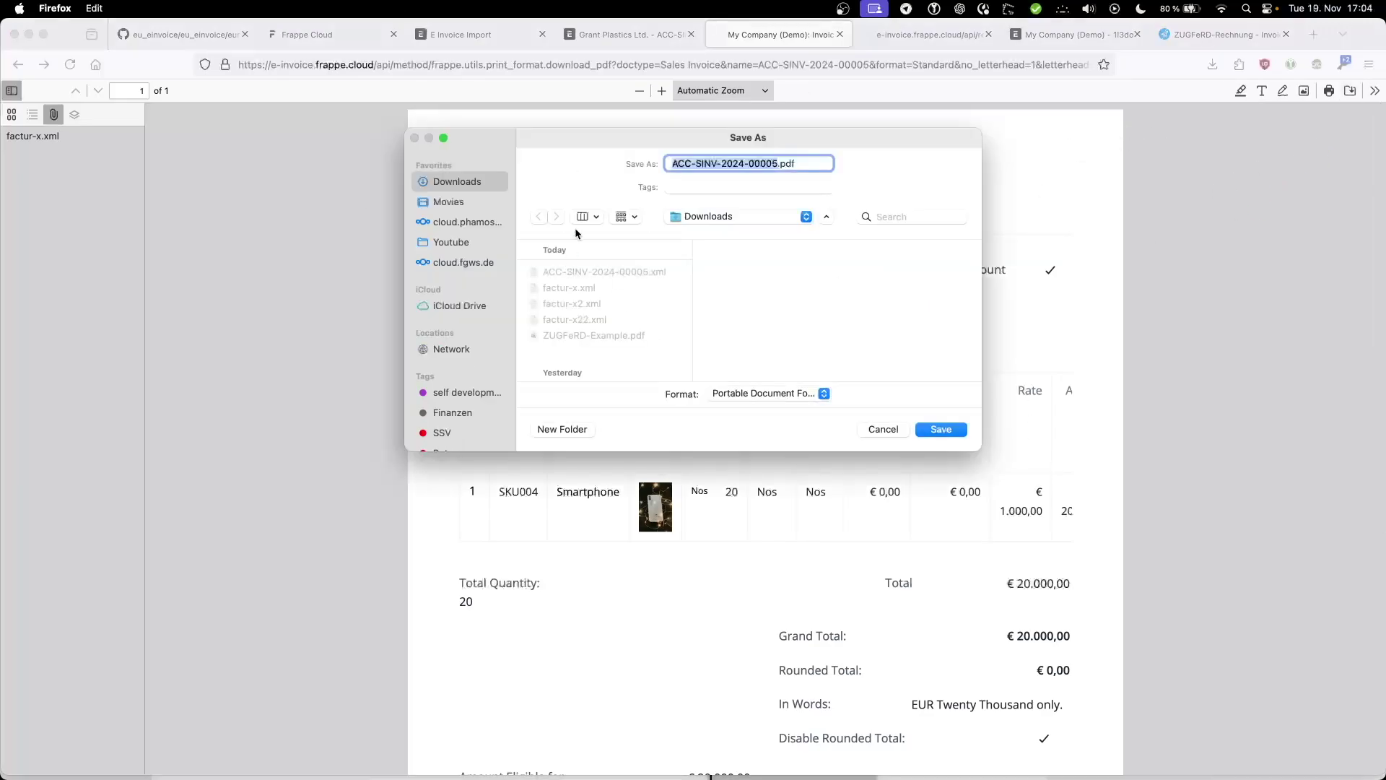
double_click(767, 164)
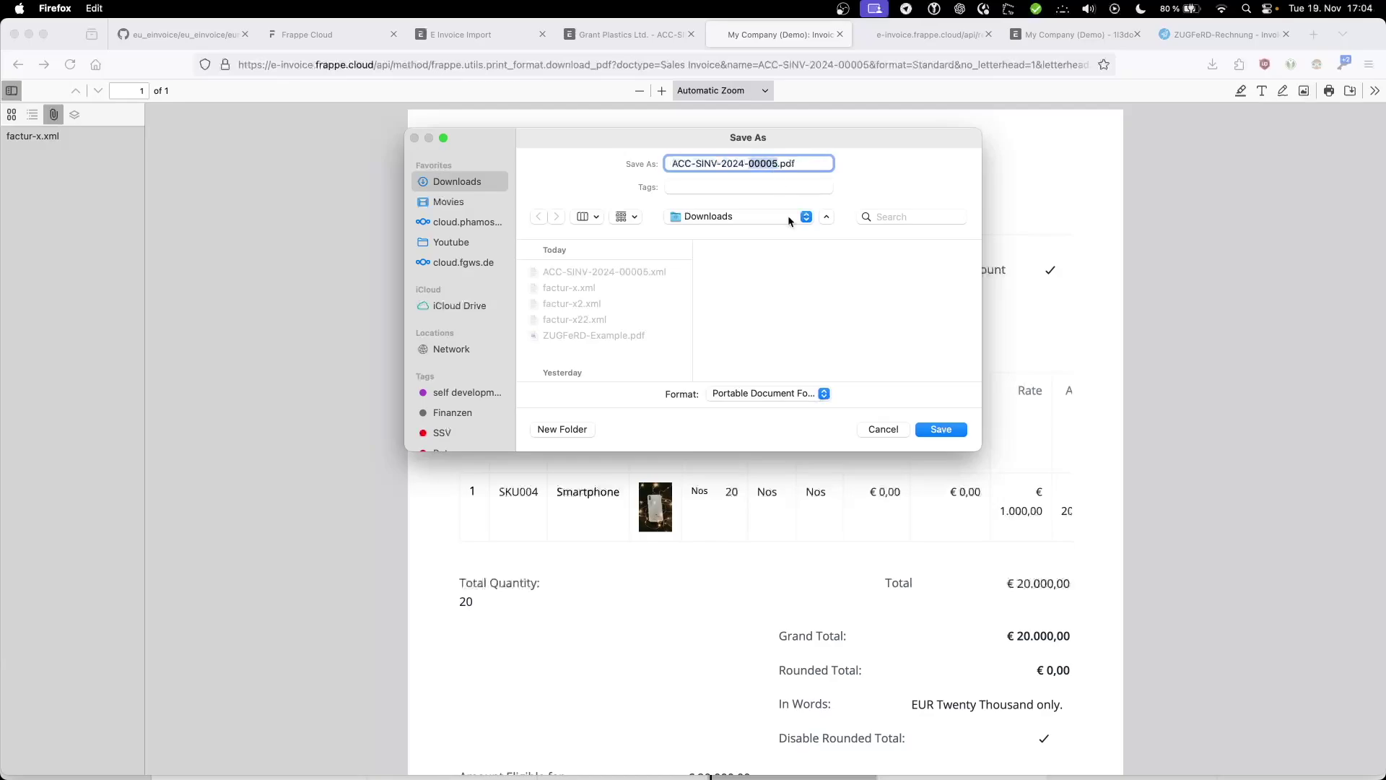
left_click(929, 431)
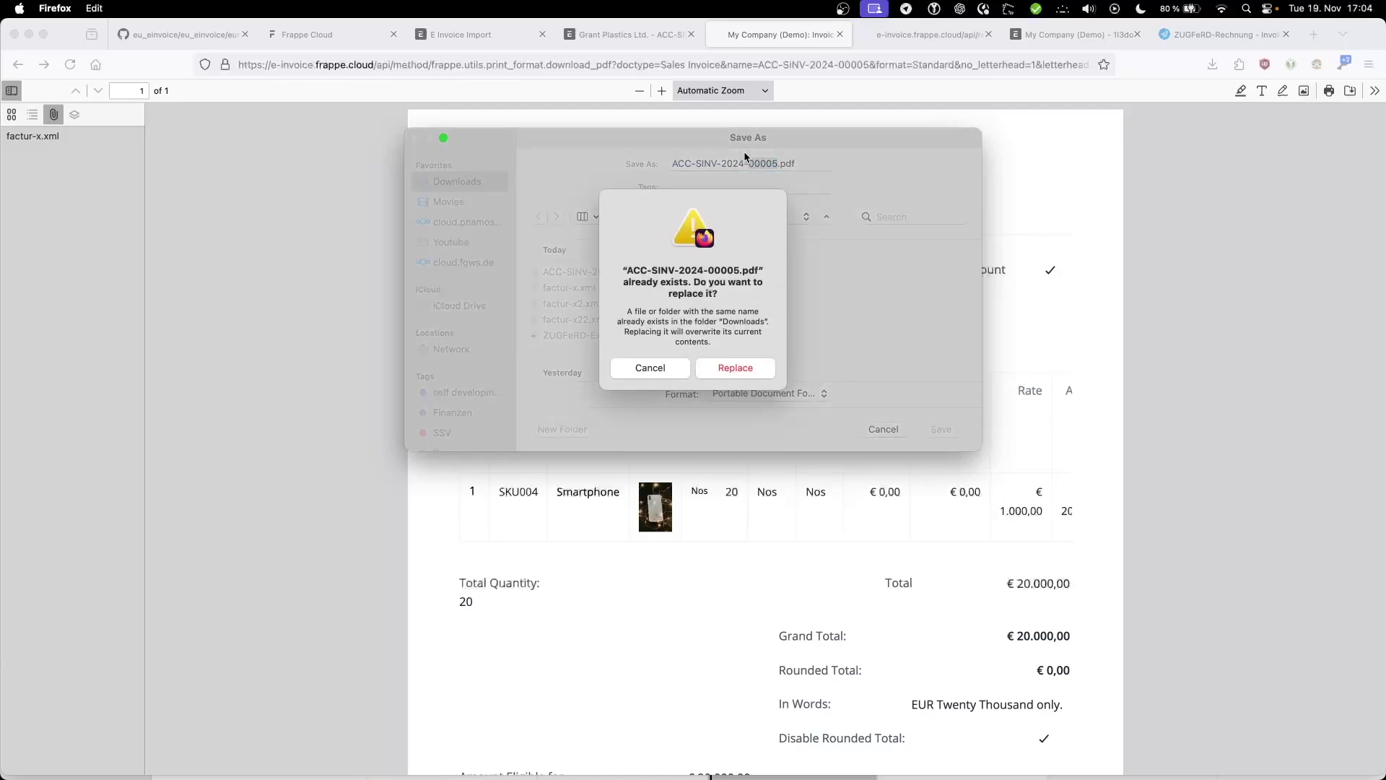
left_click(730, 369)
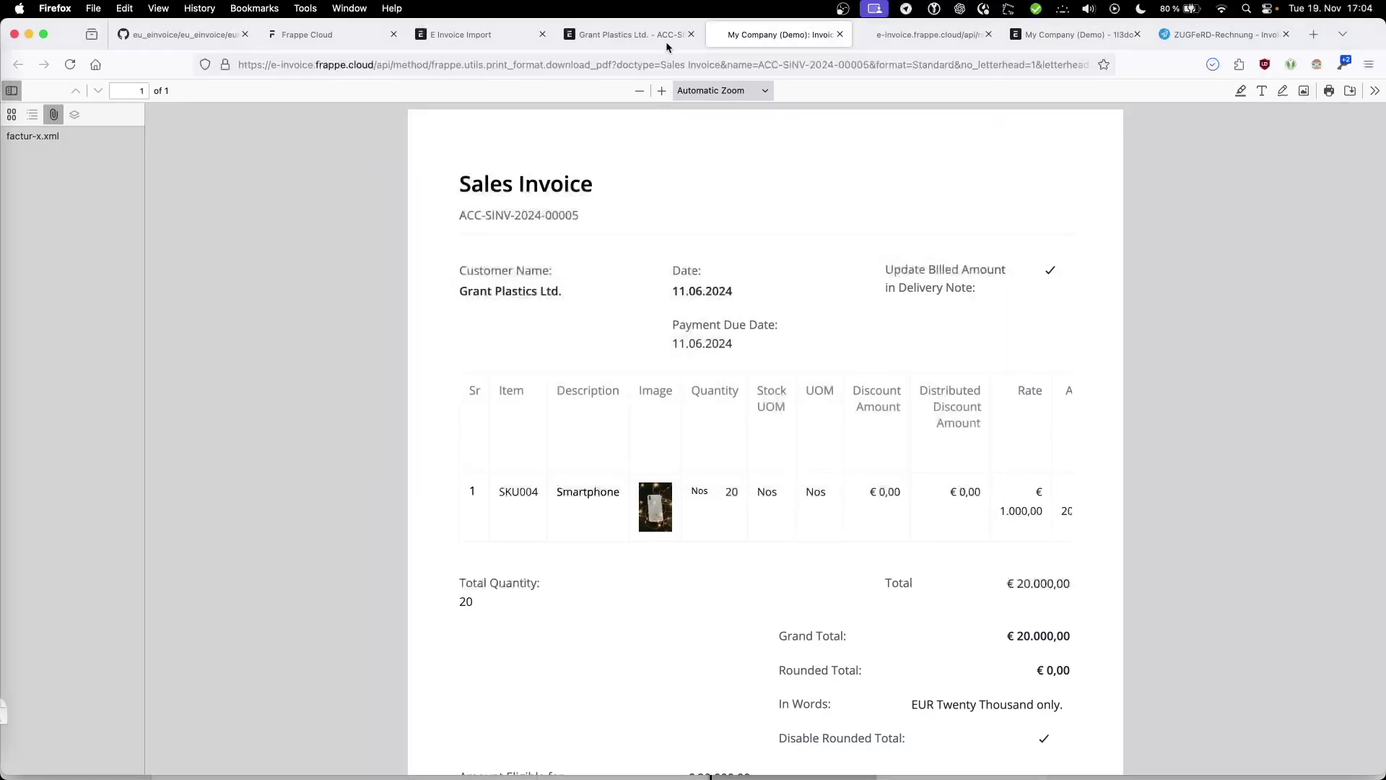
- Attach ACC-SINV-2024-00005.pdf from the device to the Grant Plastics Ltd. sales invoice
left_click(621, 32)
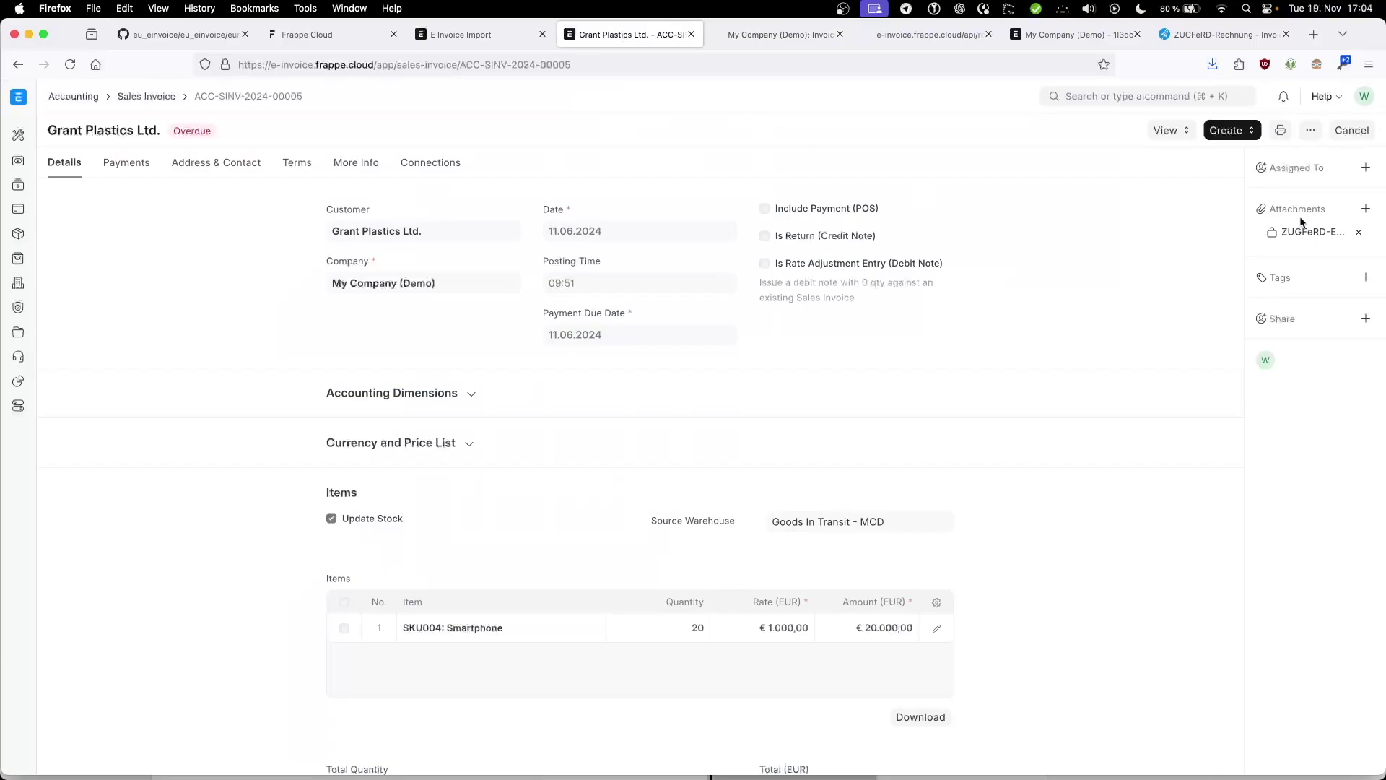
left_click(1365, 208)
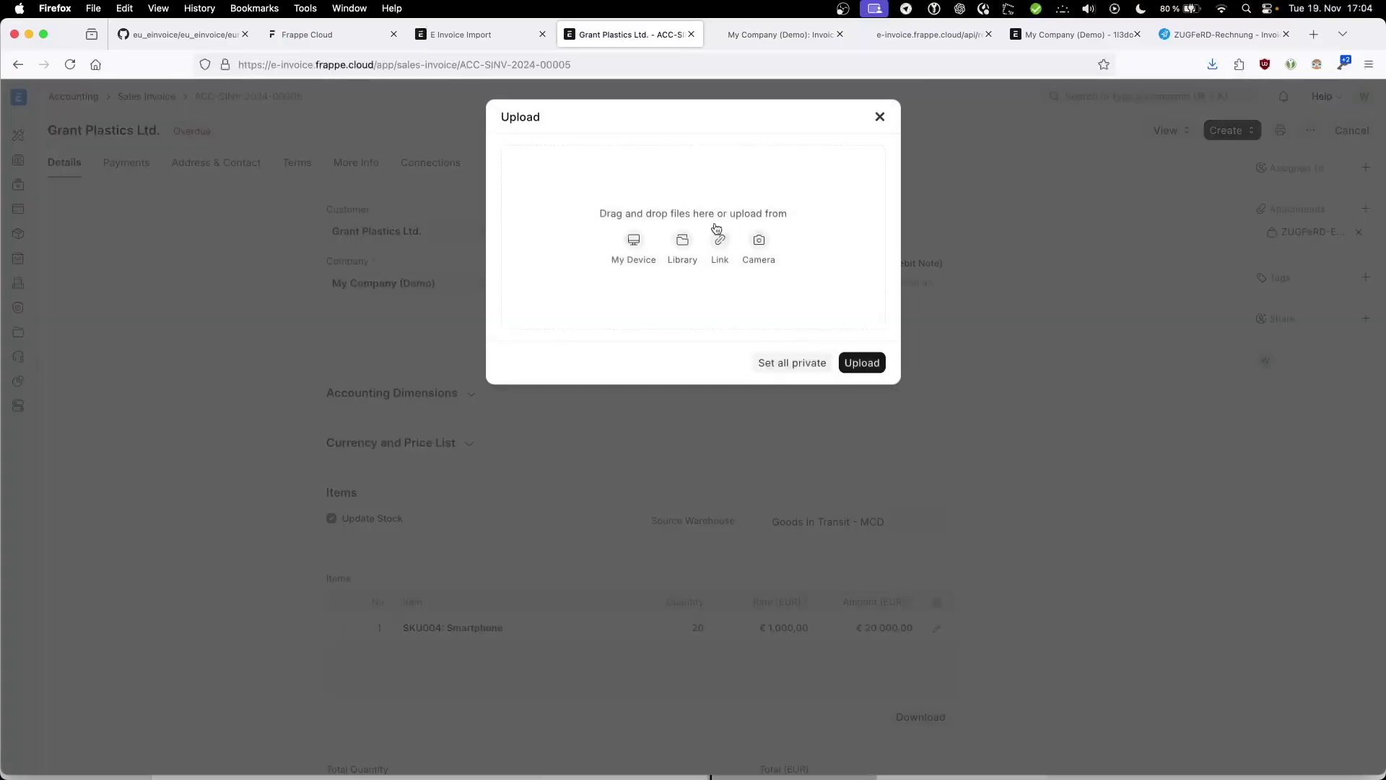
left_click(637, 240)
left_click(442, 175)
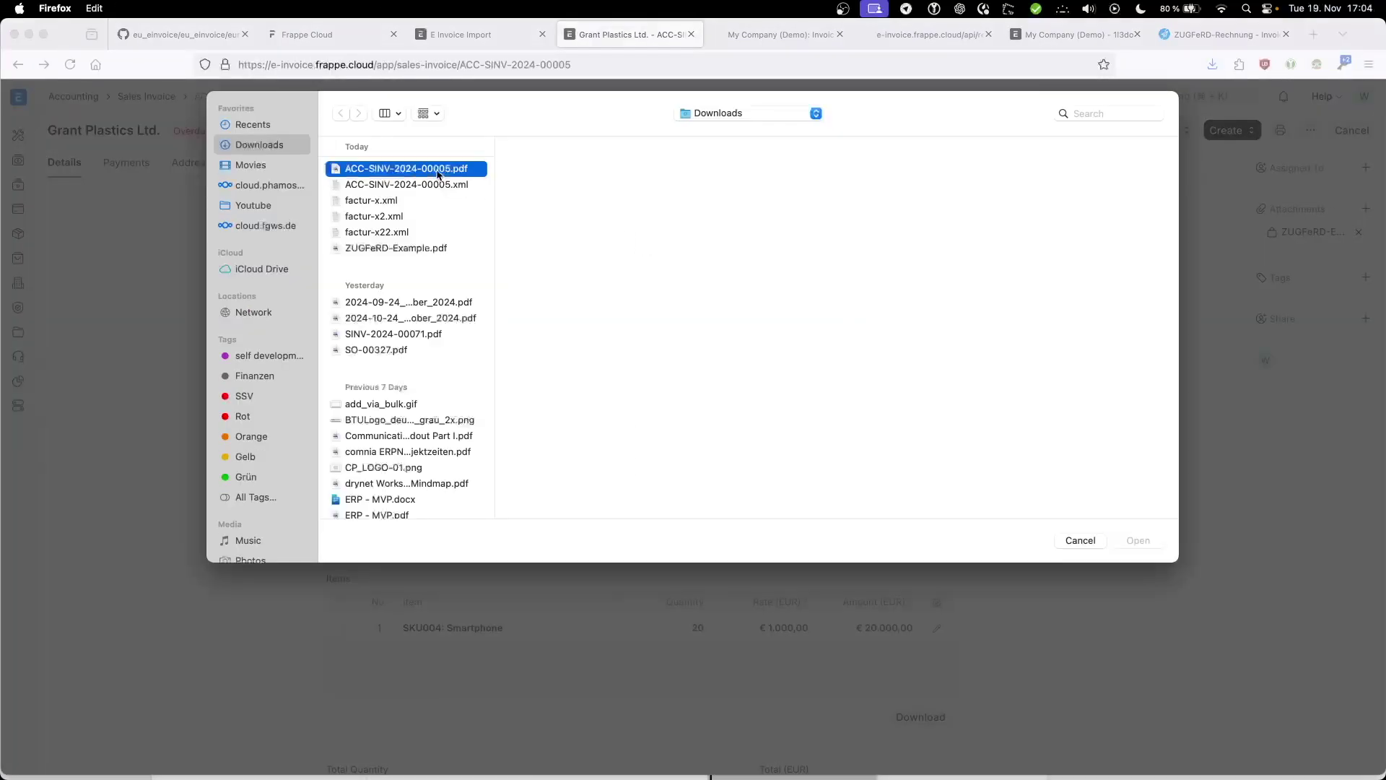
left_click(1138, 540)
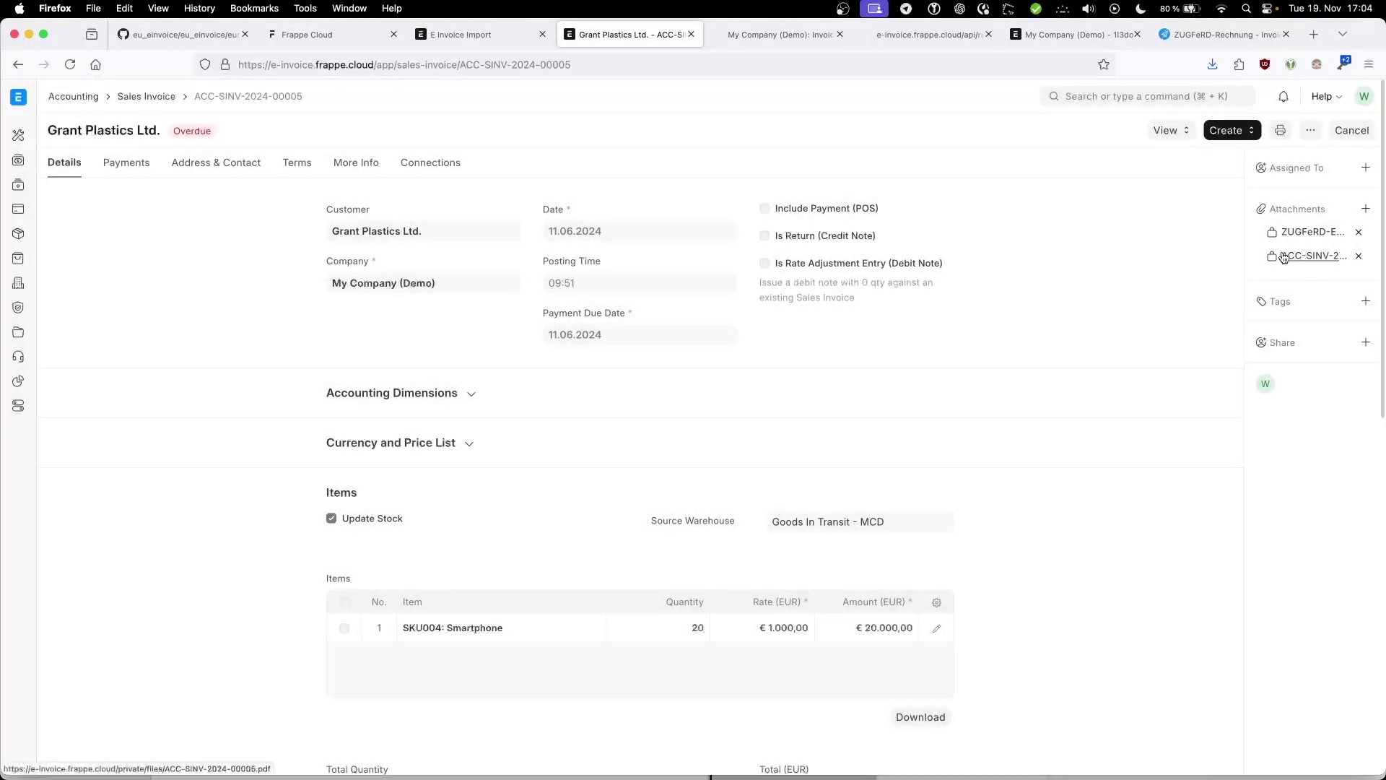
- Start an email for the sales invoice with ACC-SINV-2024-00005.pdf selected as an attachment, and close it unsent
key("ctrl+e")
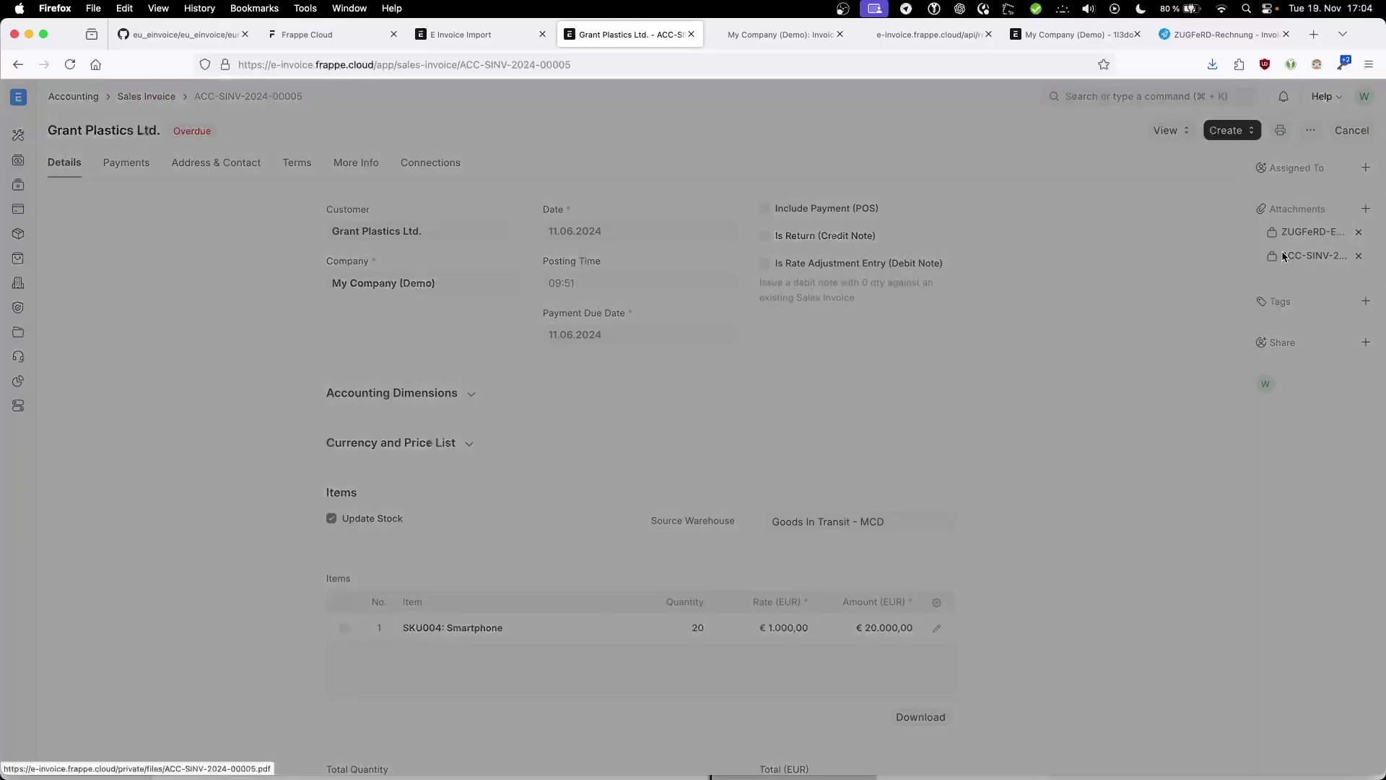
left_click(690, 193)
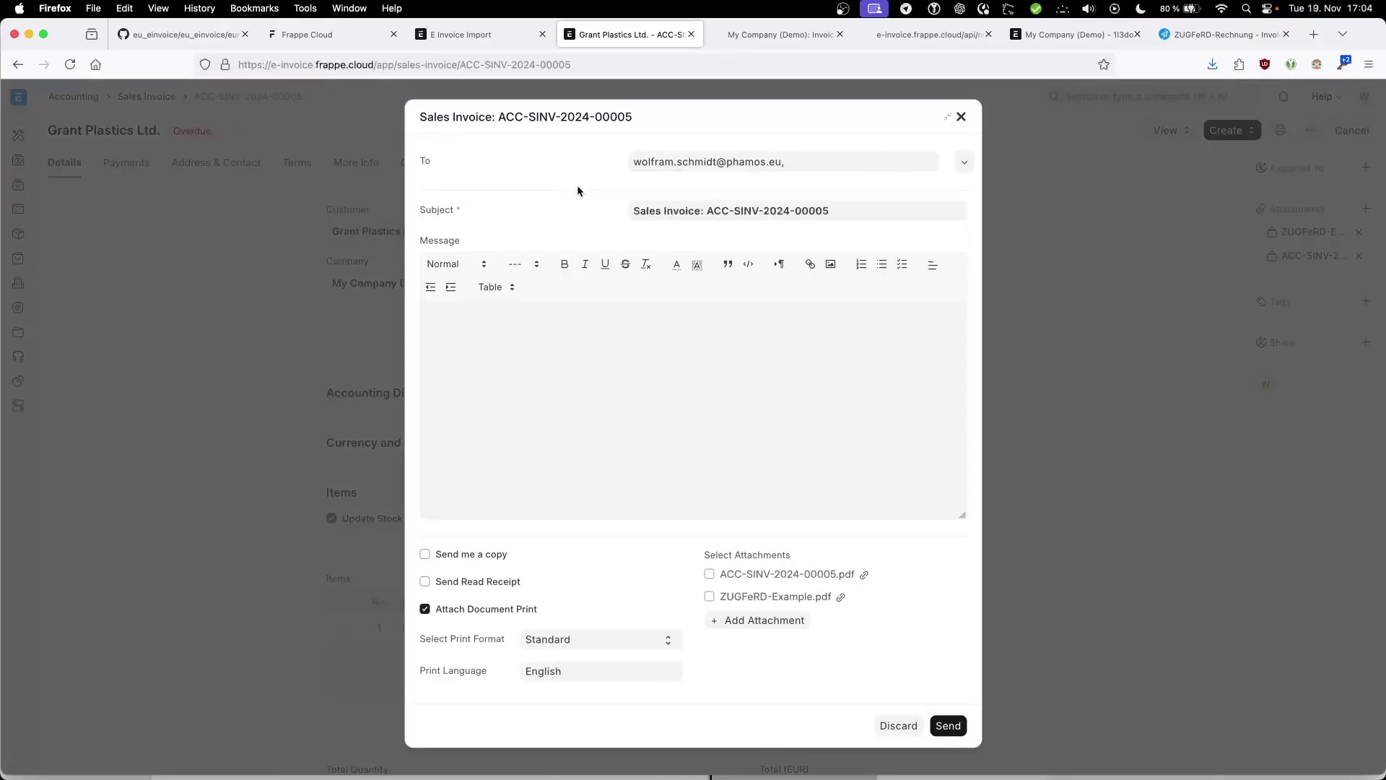
left_click(709, 575)
left_click(961, 119)
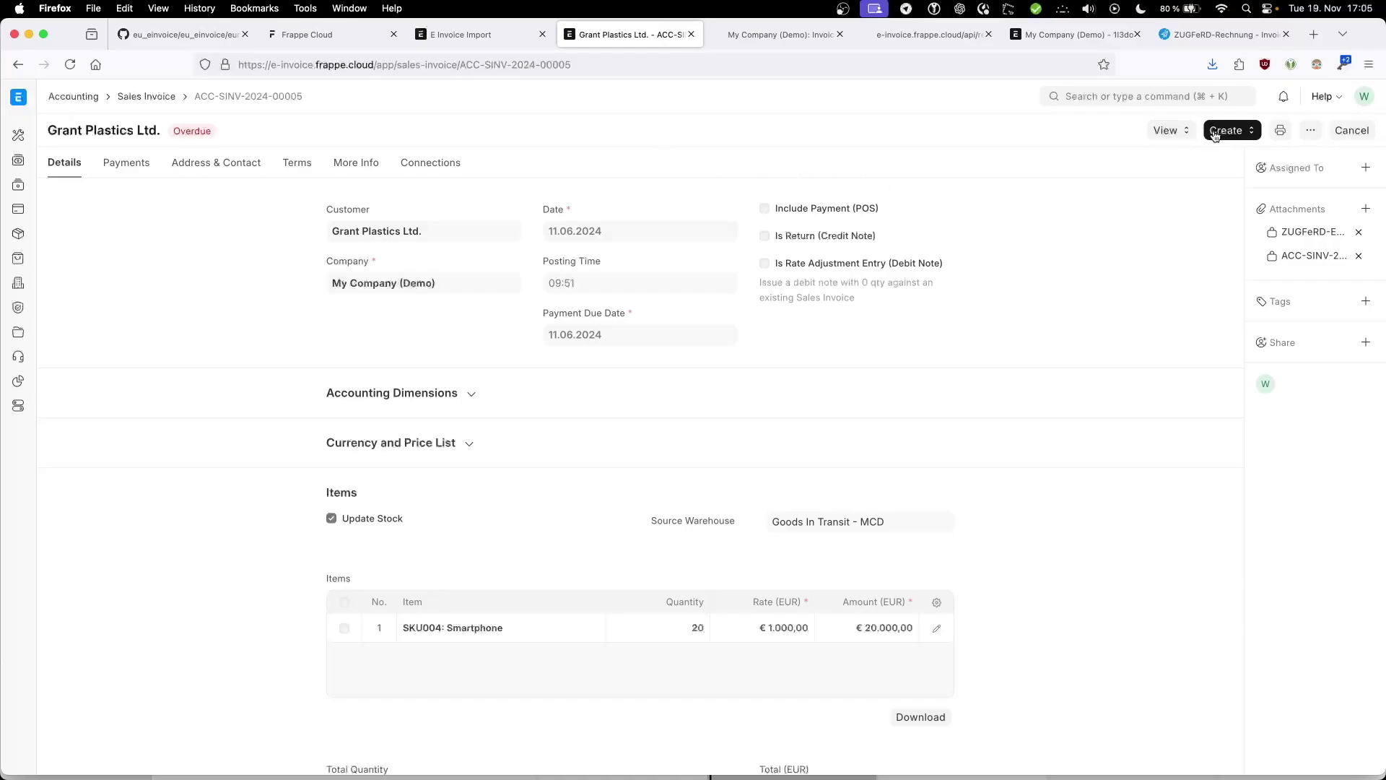
left_click(1311, 133)
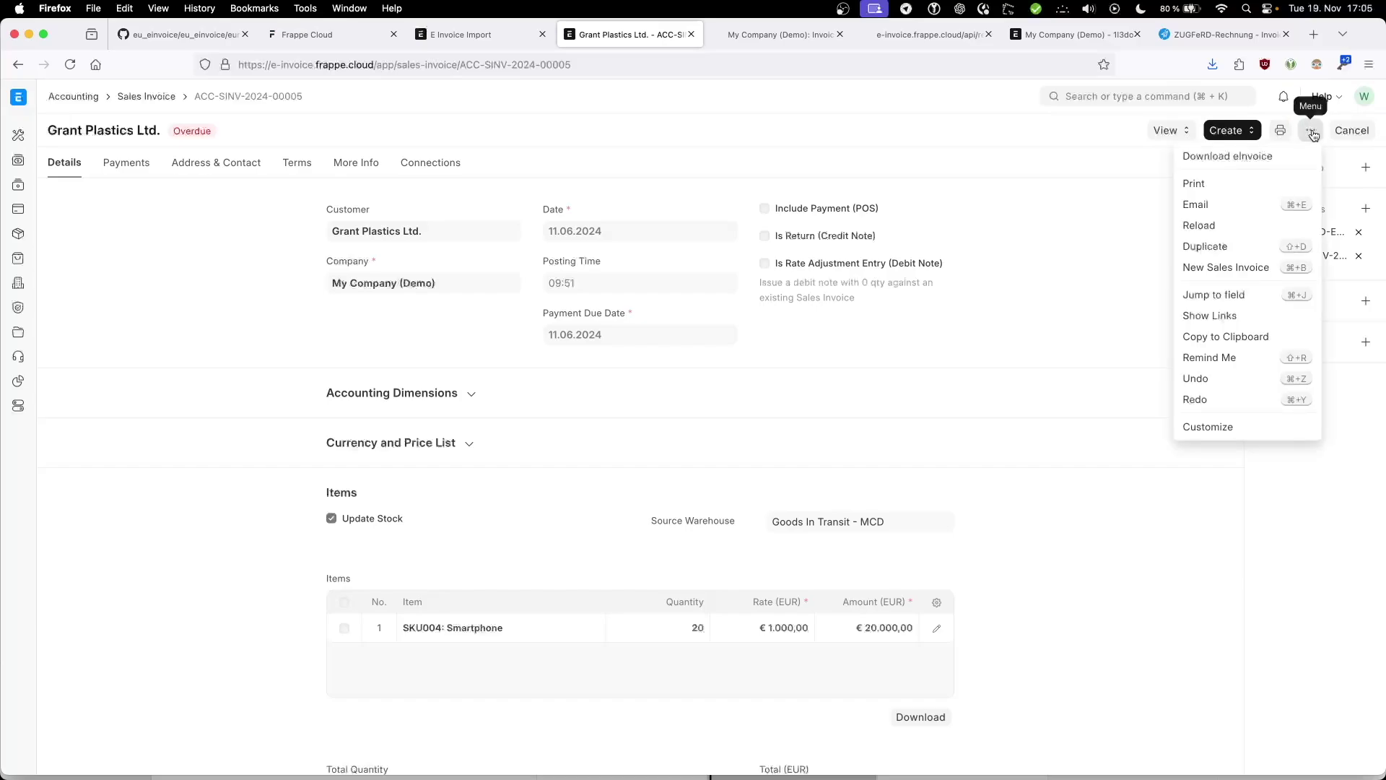
left_click(1225, 160)
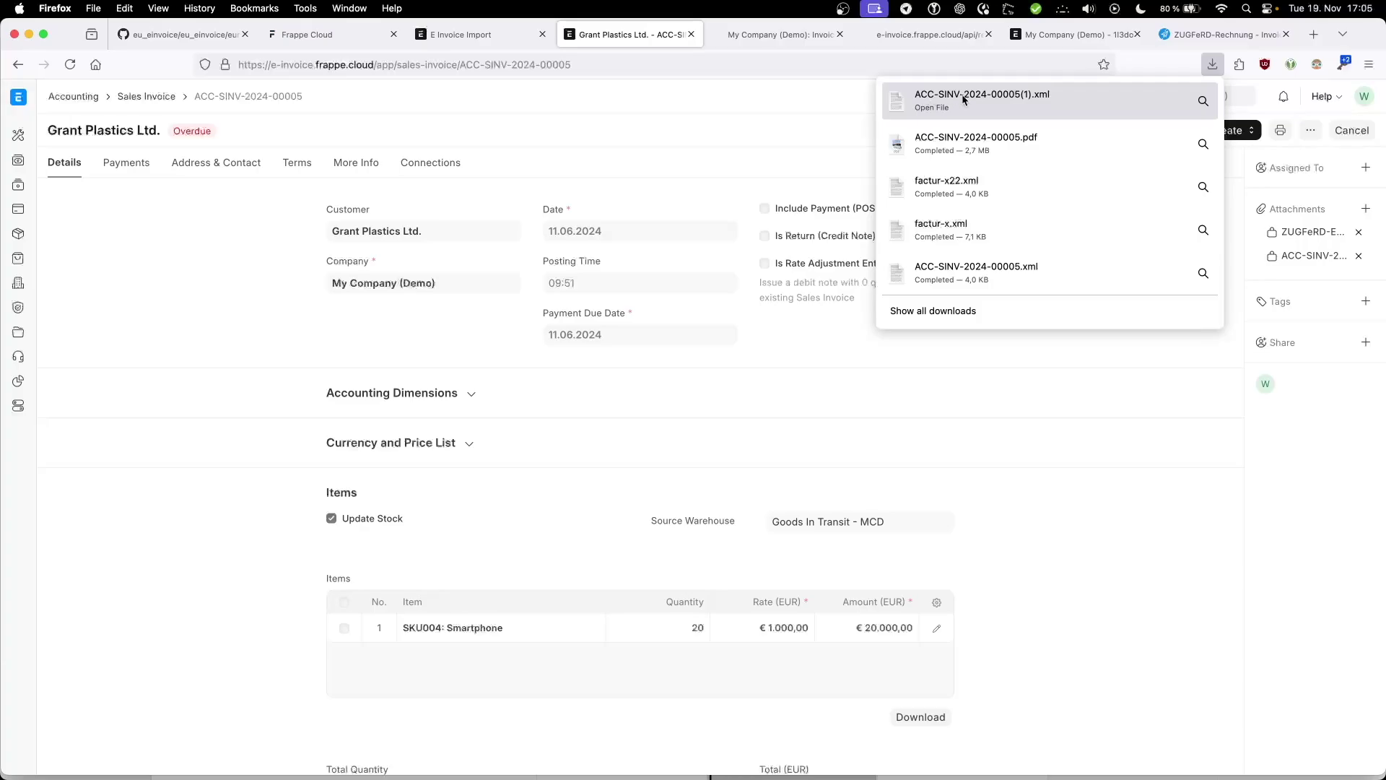
left_click(1203, 101)
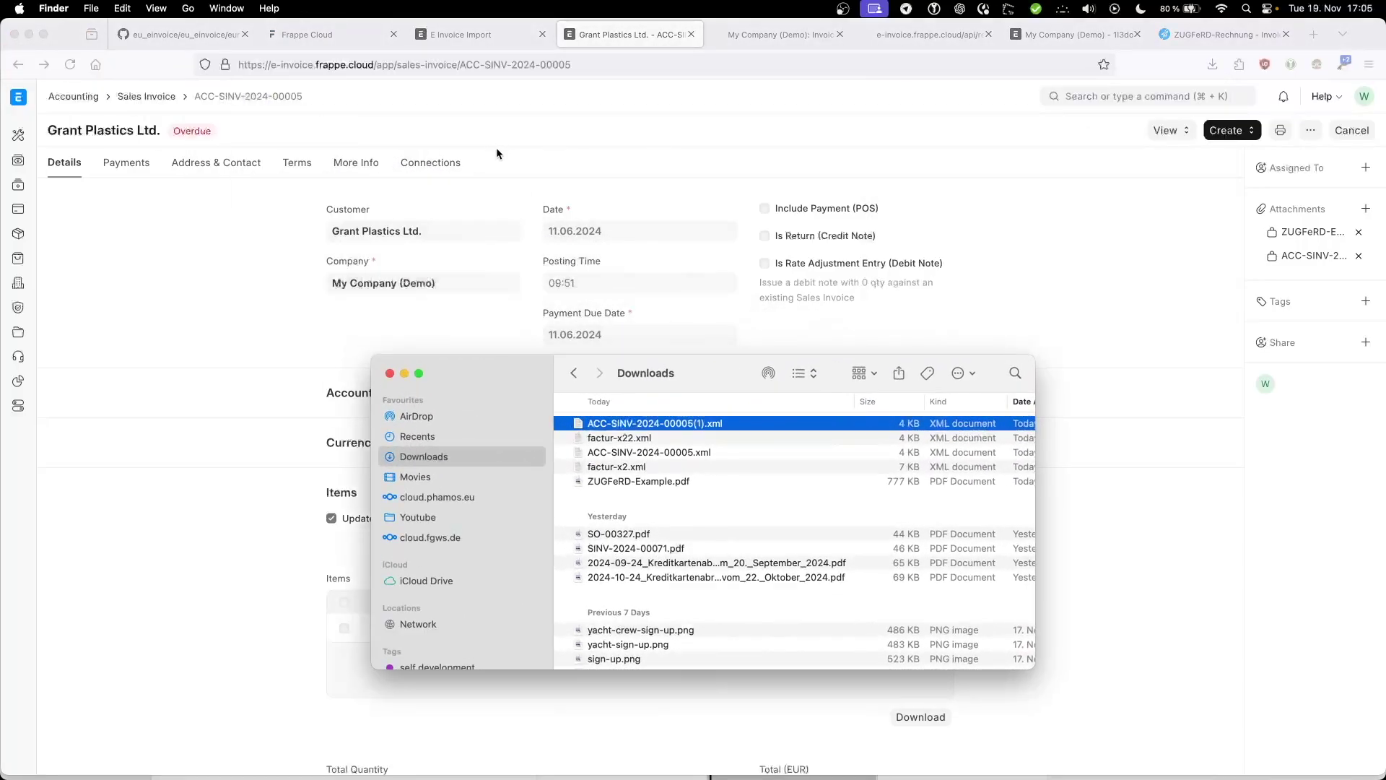
double_click(605, 426)
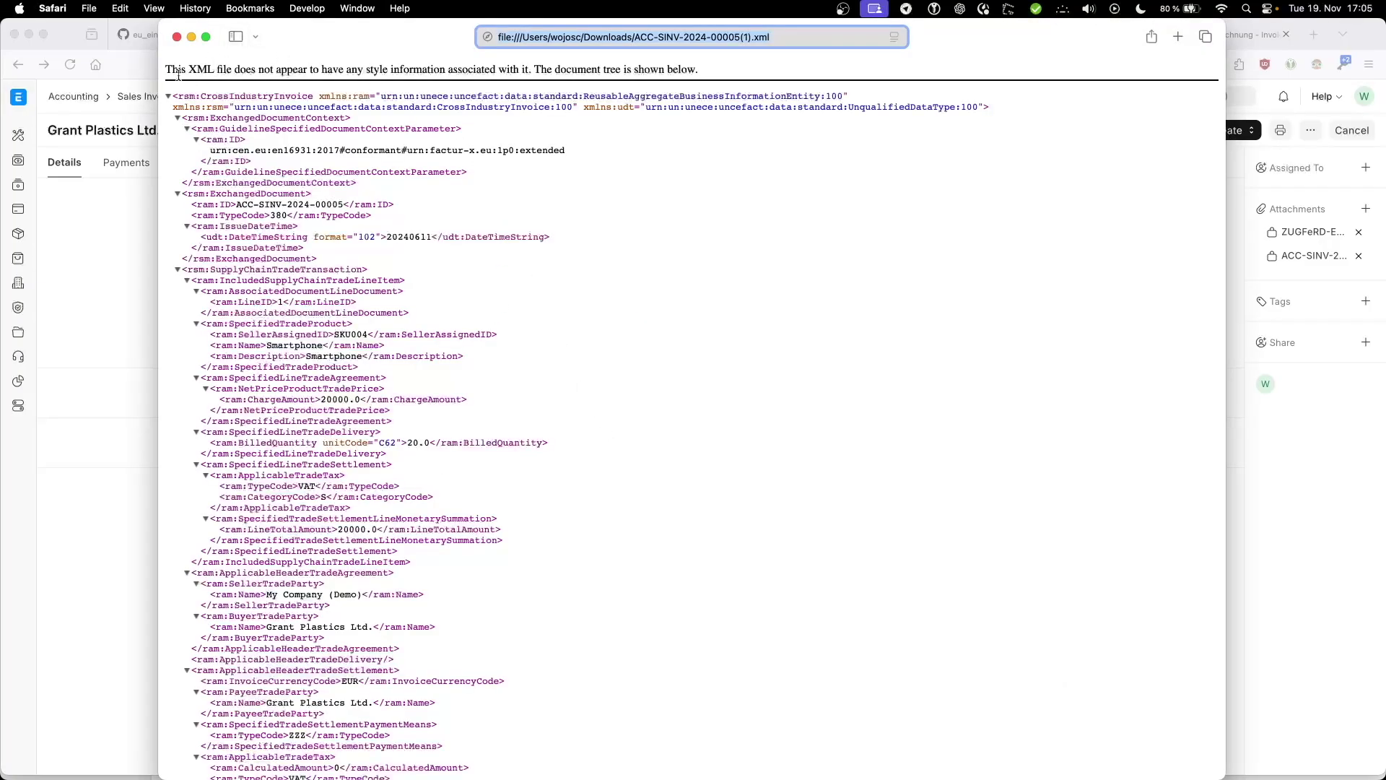
- Close the XML view and the Downloads folder window to return to the Grant Plastics Ltd. sales invoice
left_click(176, 38)
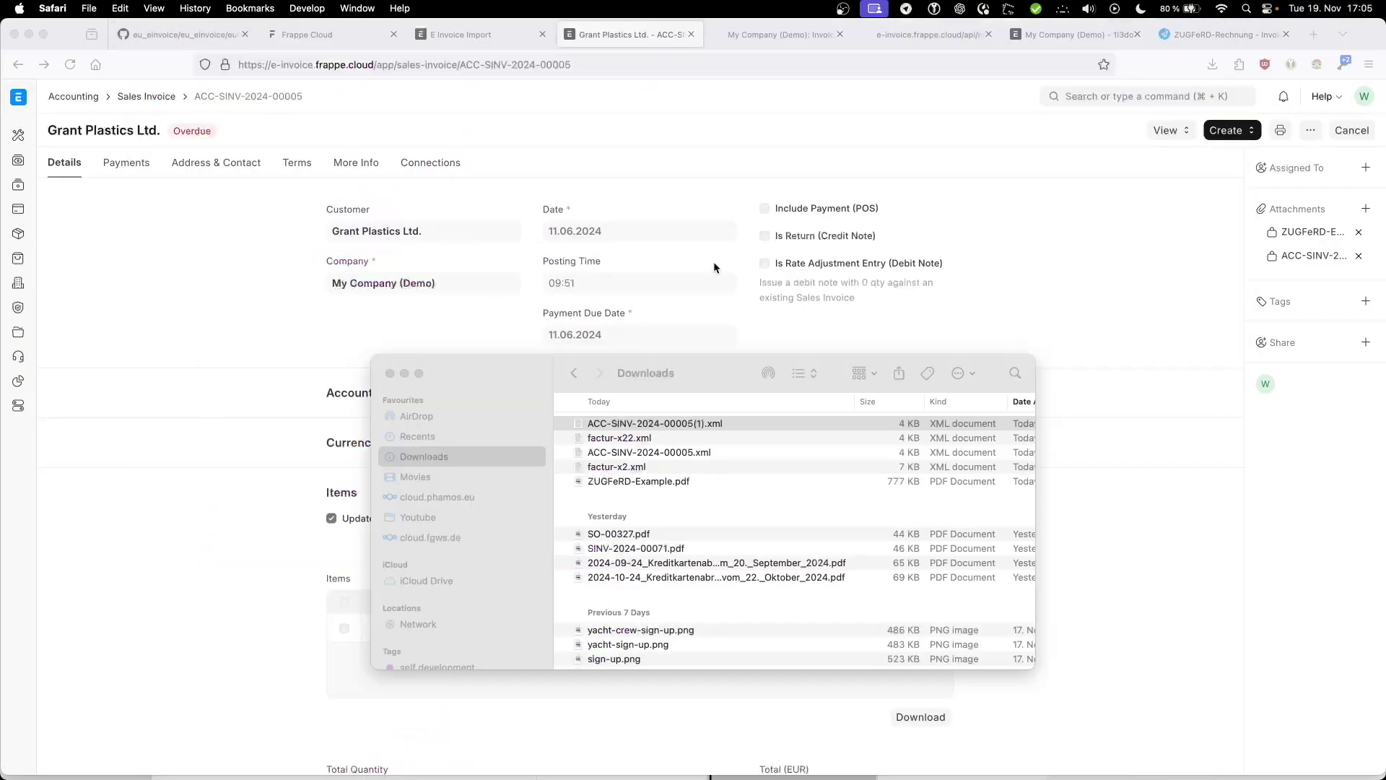
left_click(441, 394)
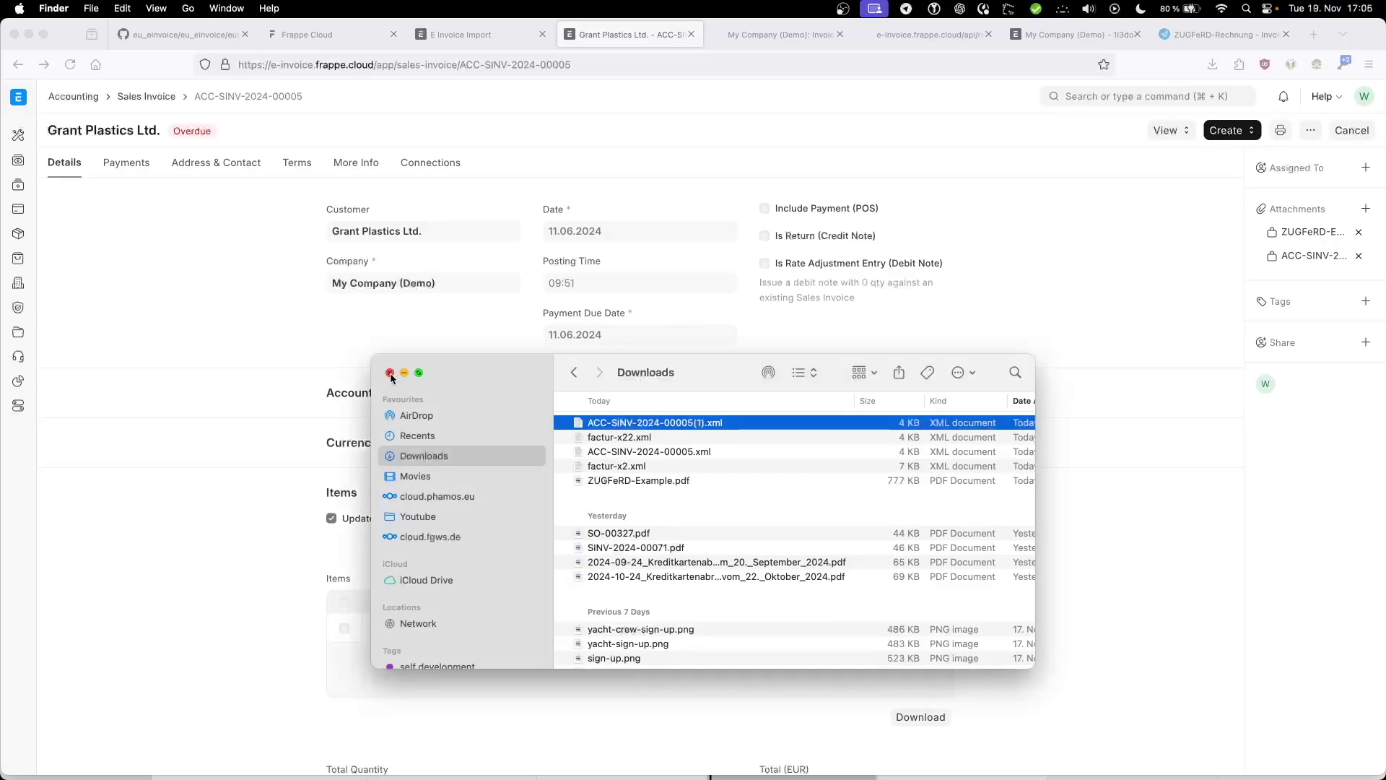
left_click(390, 373)
left_click(470, 339)
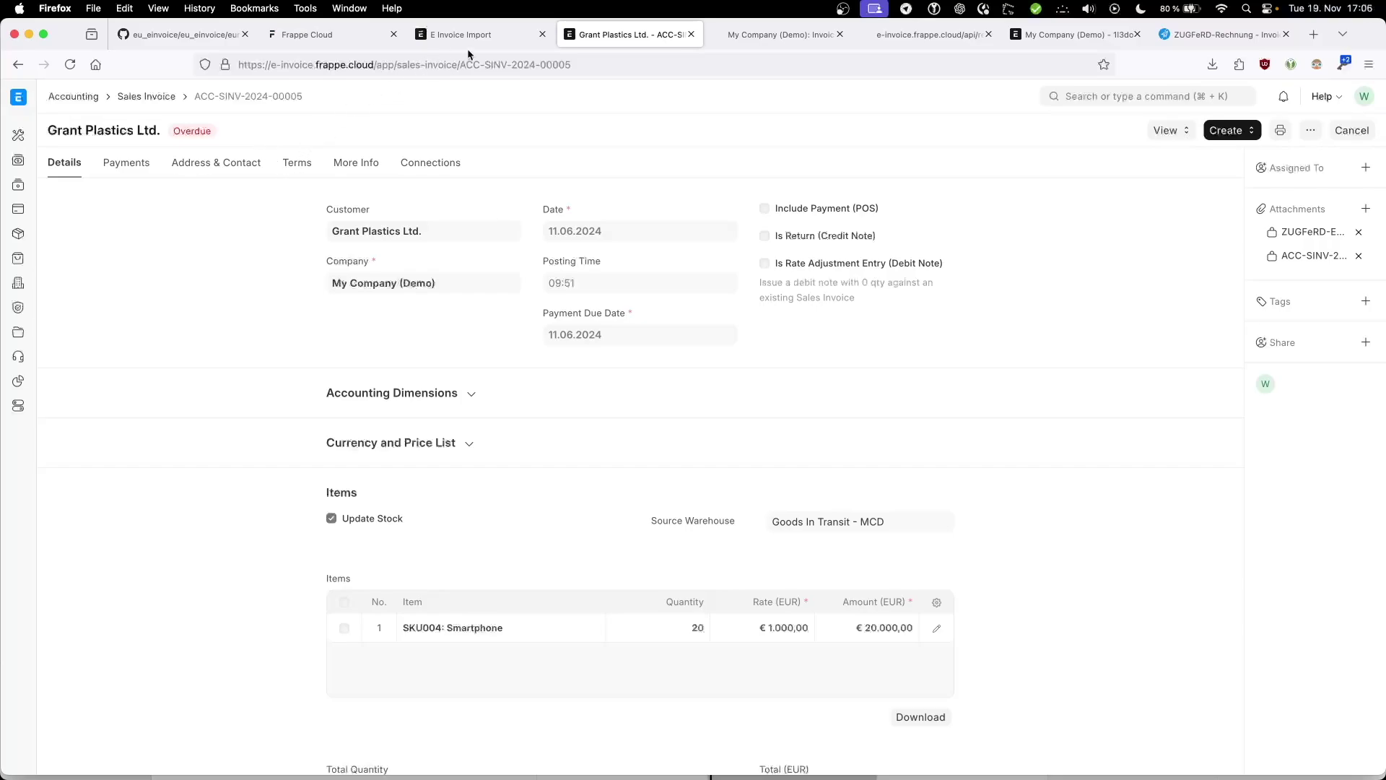
- Open the E Invoice Import list from its DocType and start a new E Invoice Import
left_click(495, 42)
left_click(1157, 130)
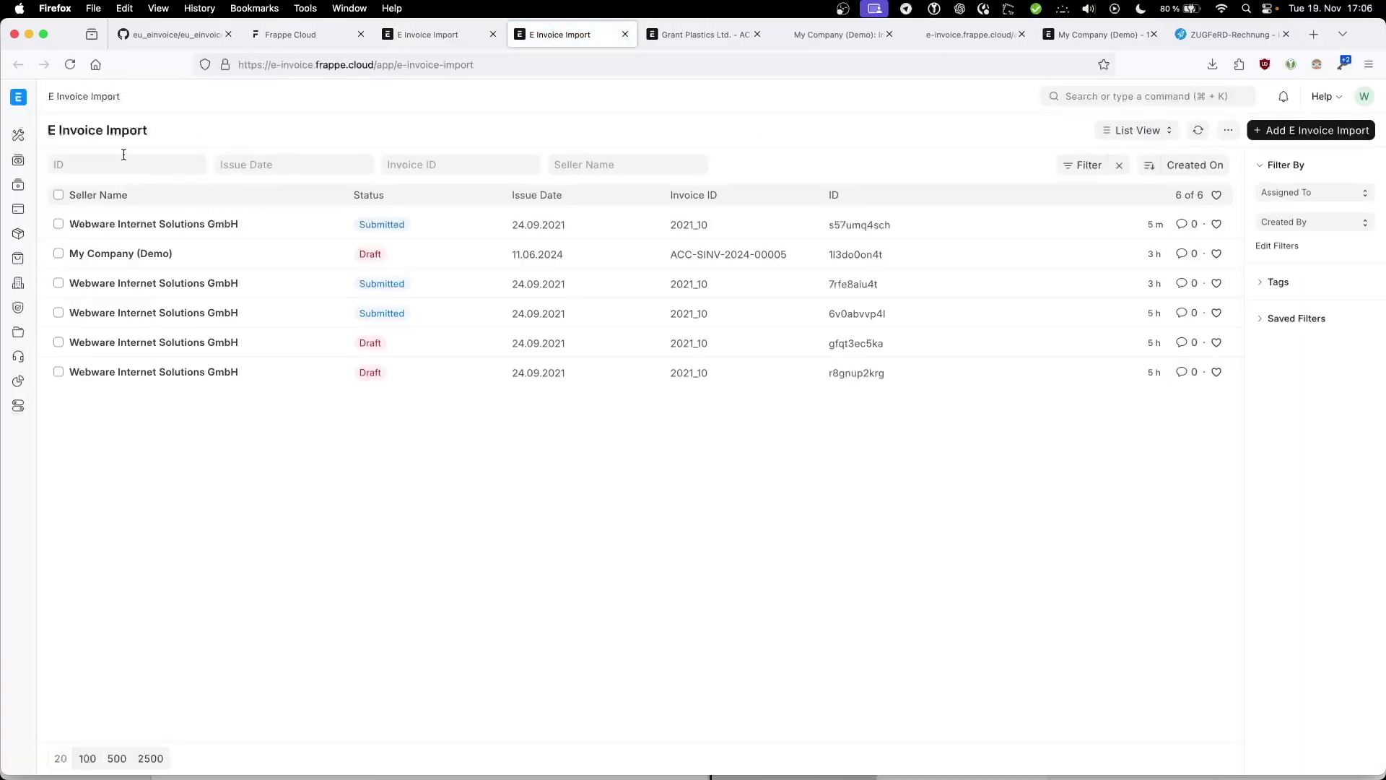
left_click(1284, 133)
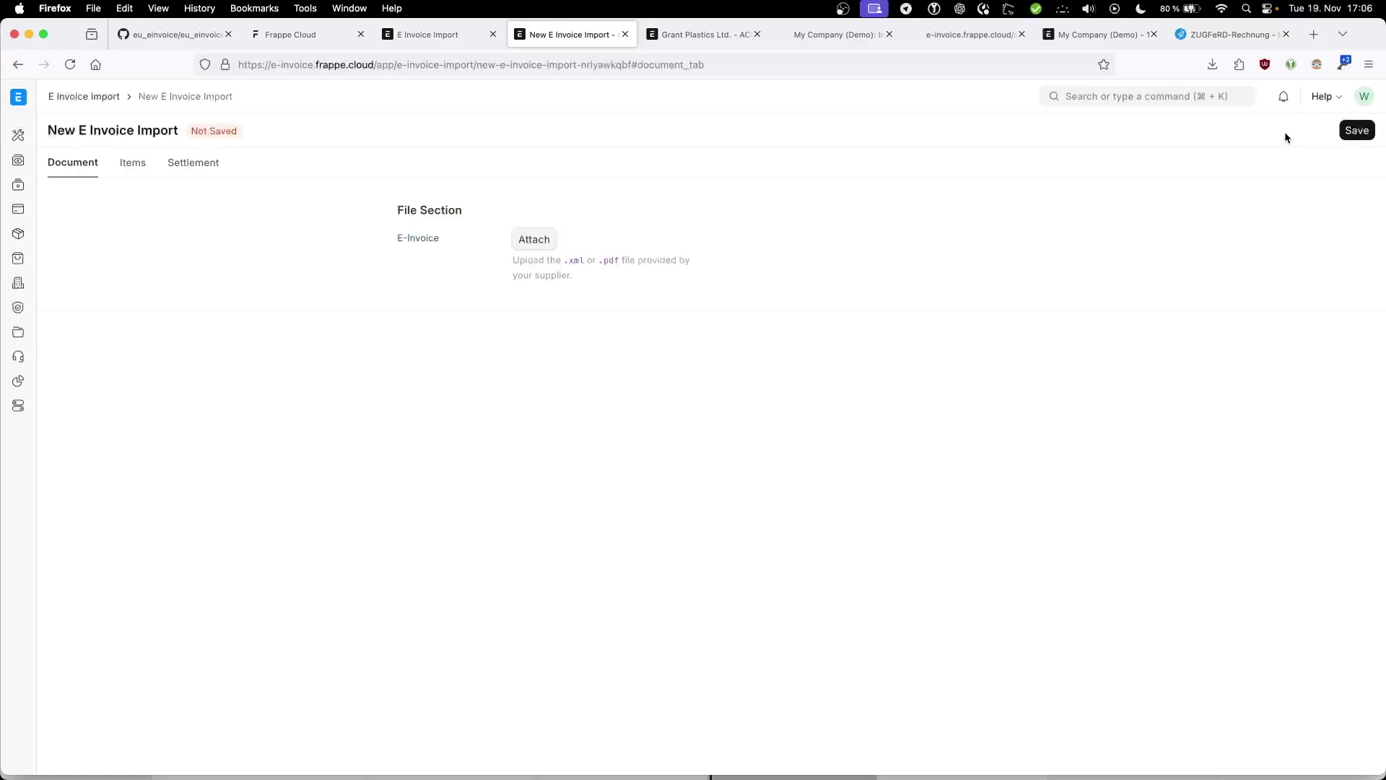
- Upload ACC-SINV-2024-00005.pdf from the device as the private E-Invoice file of the new import
left_click(535, 241)
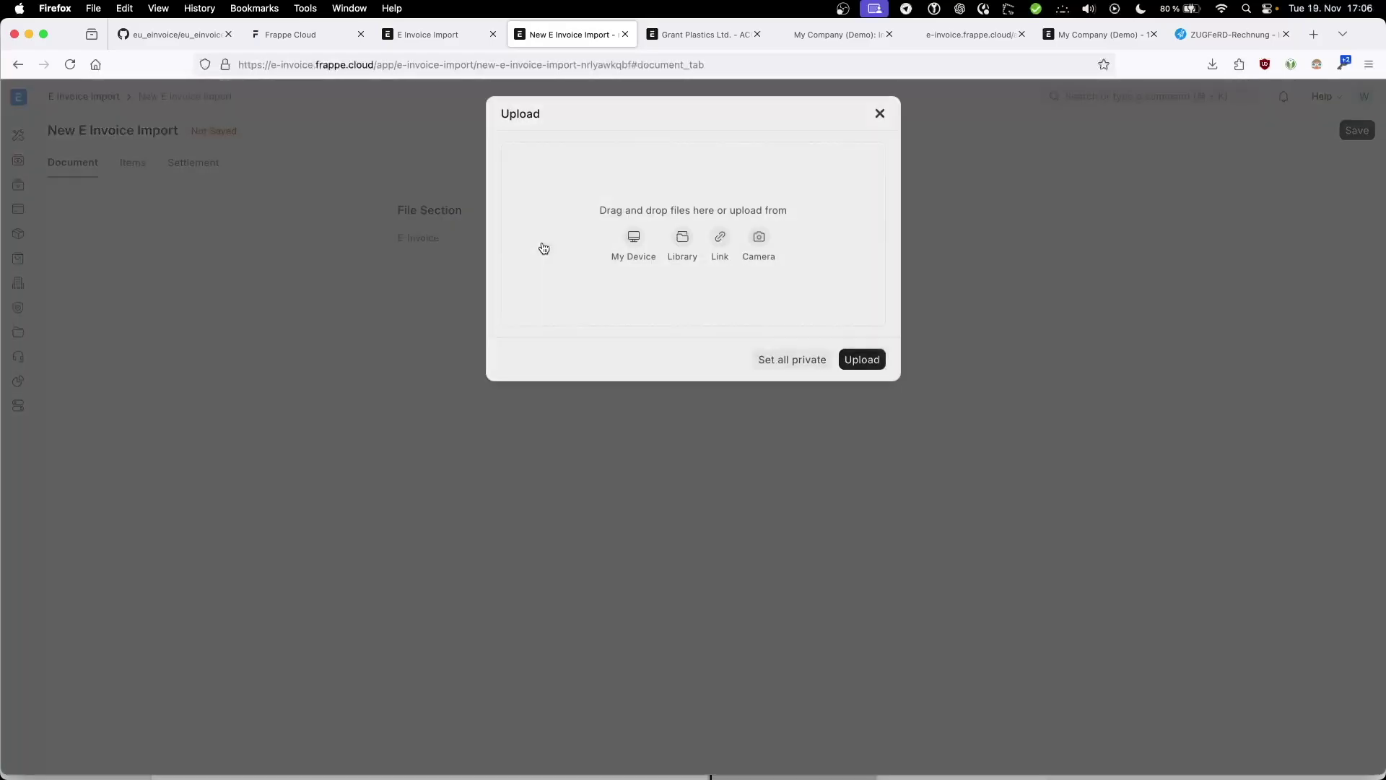
left_click(639, 241)
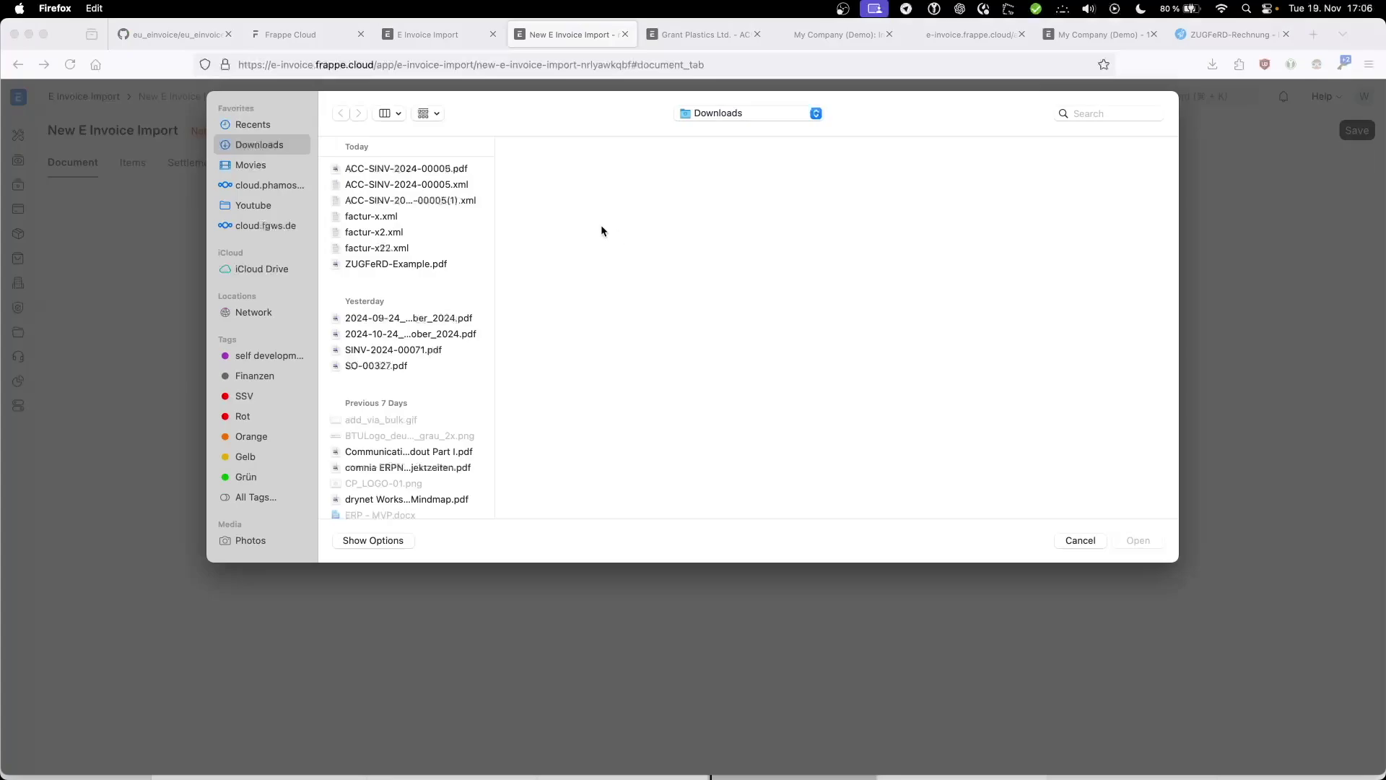
left_click(446, 171)
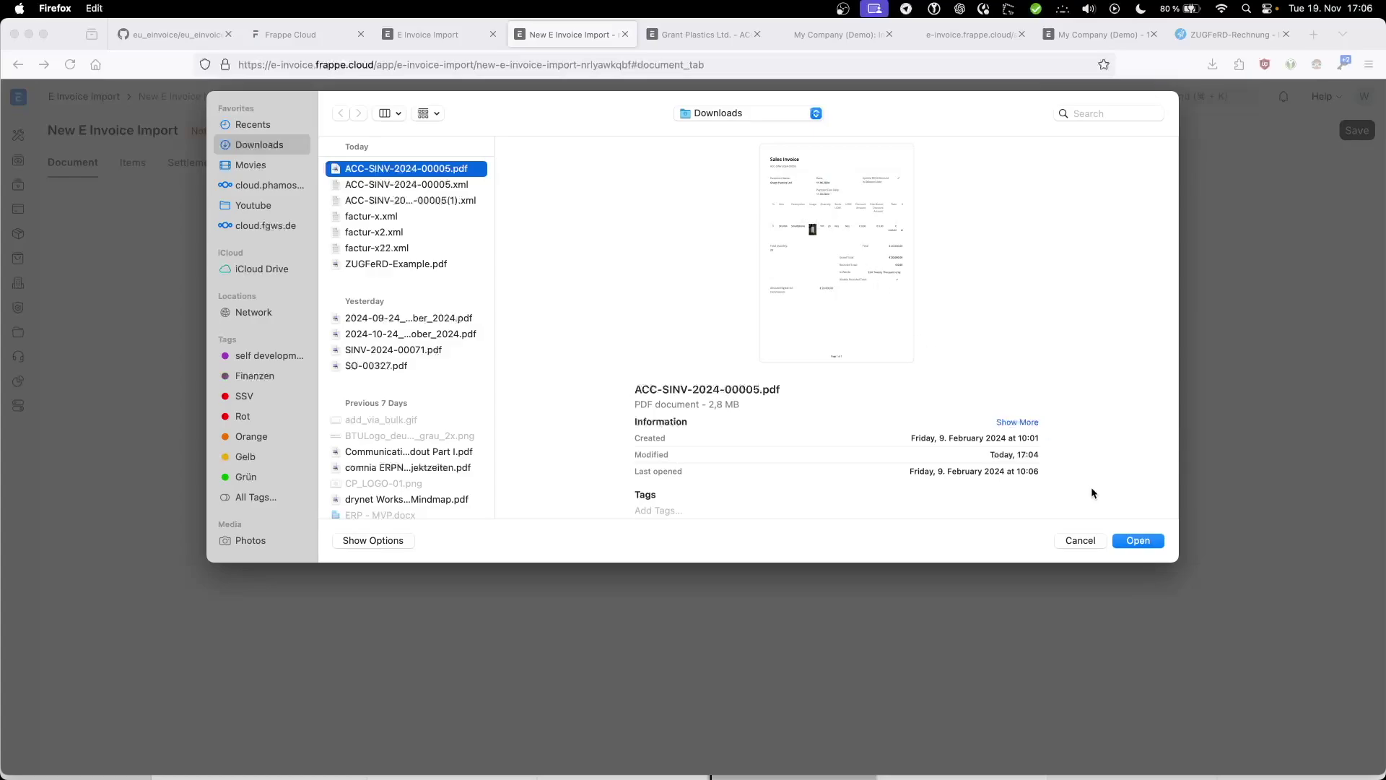
left_click(1135, 545)
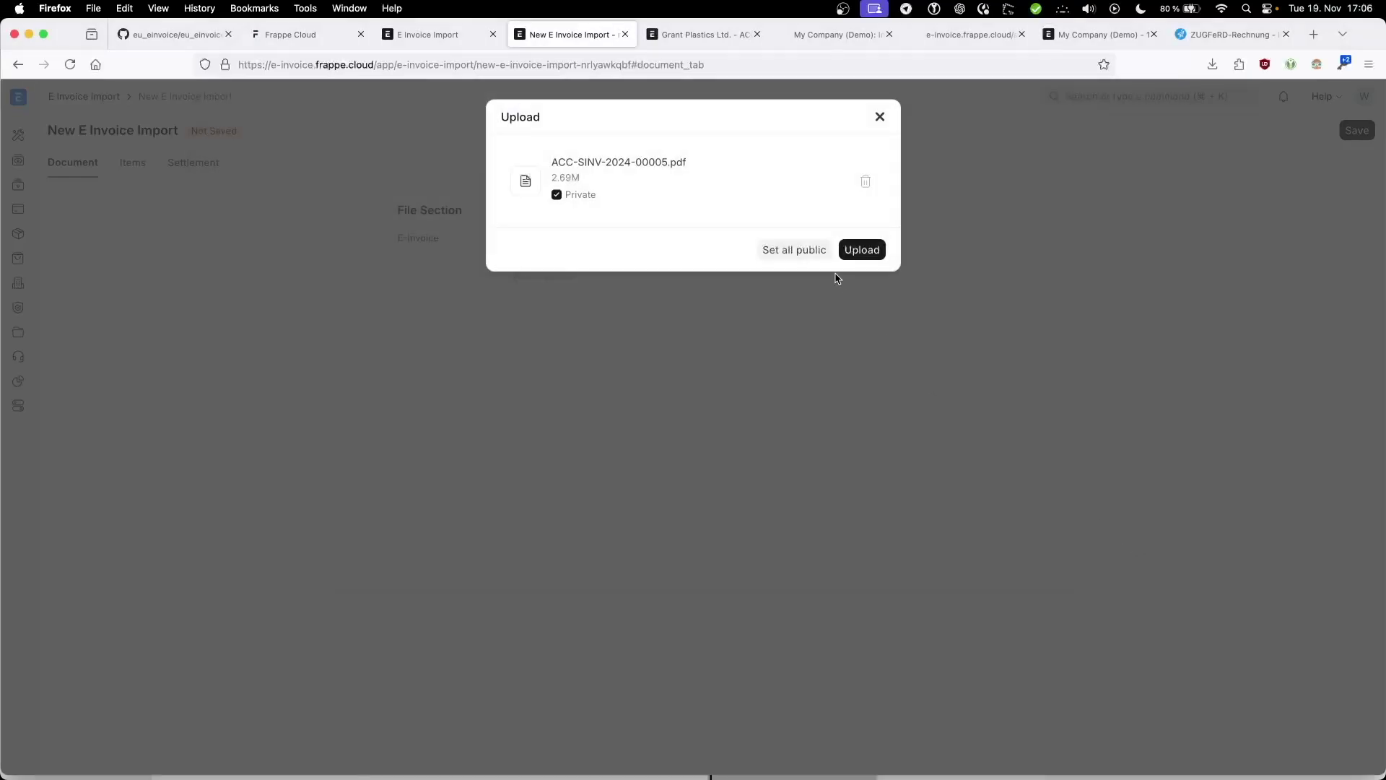
left_click(866, 249)
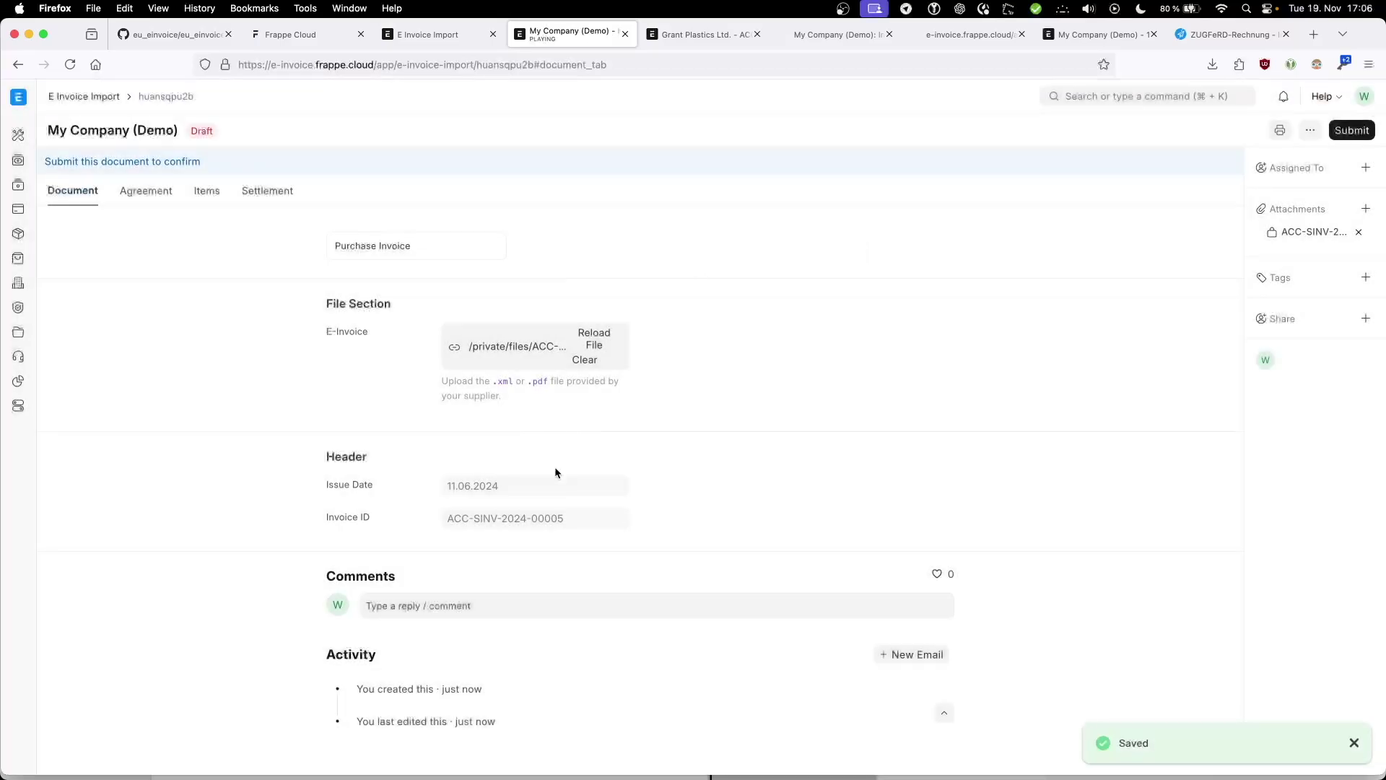
- Compare the imported document's issue date and invoice ID with the Grant Plastics Ltd. sales invoice
triple_click(526, 484)
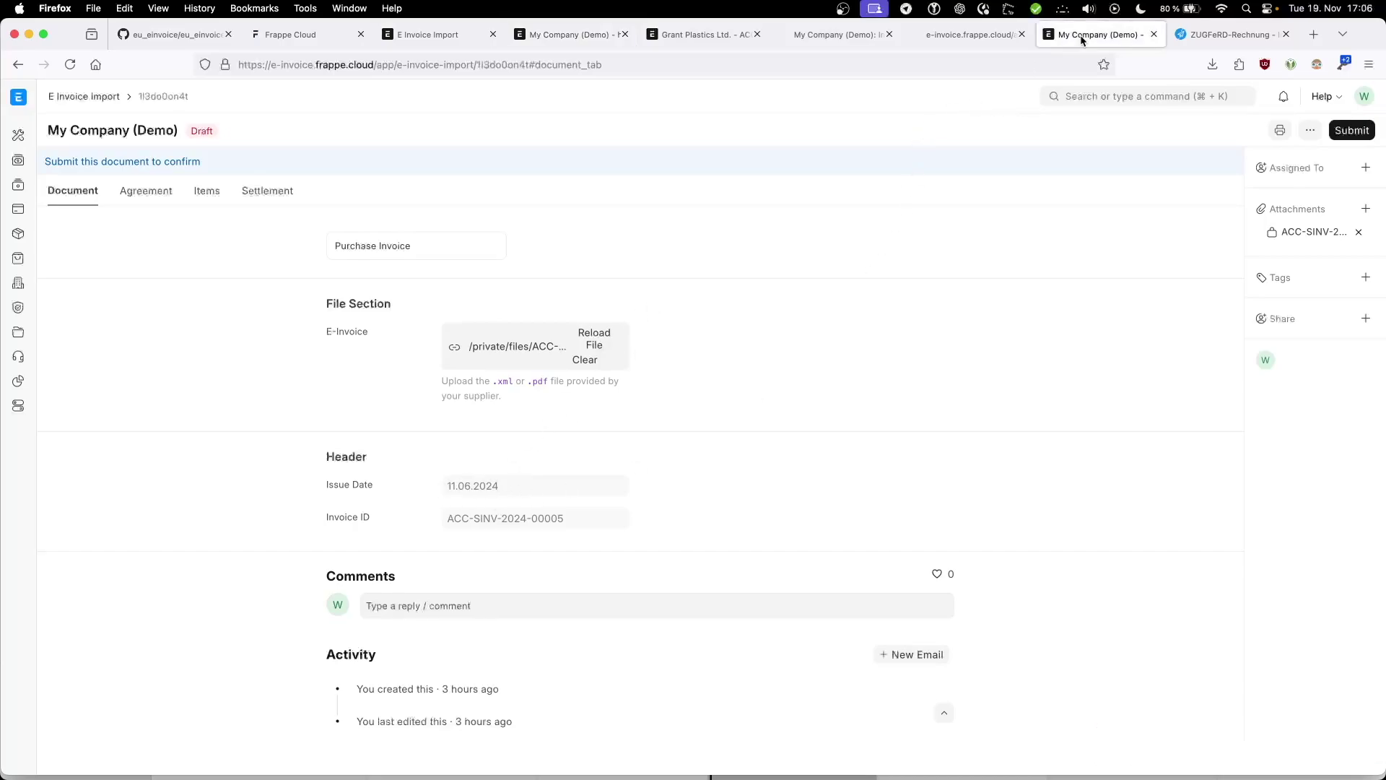
left_click(730, 34)
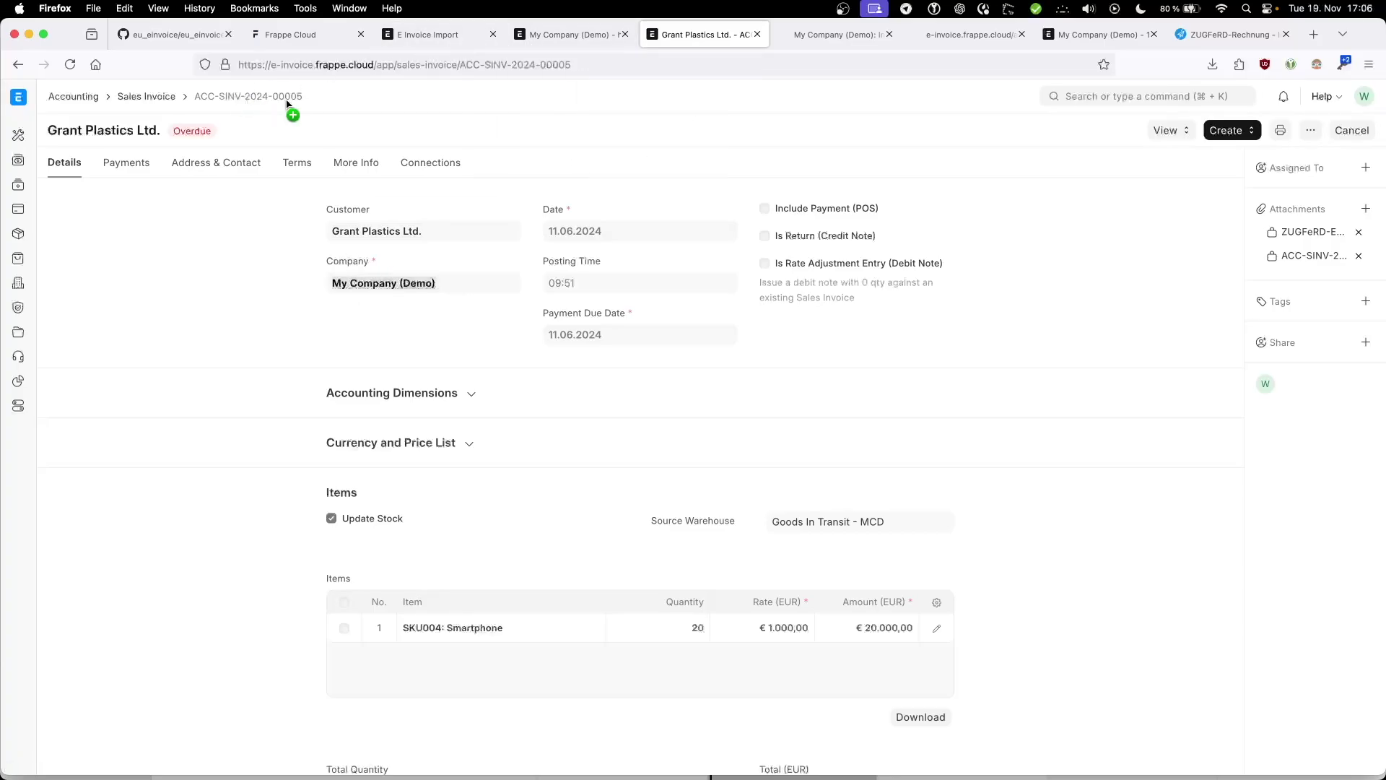
left_click(541, 38)
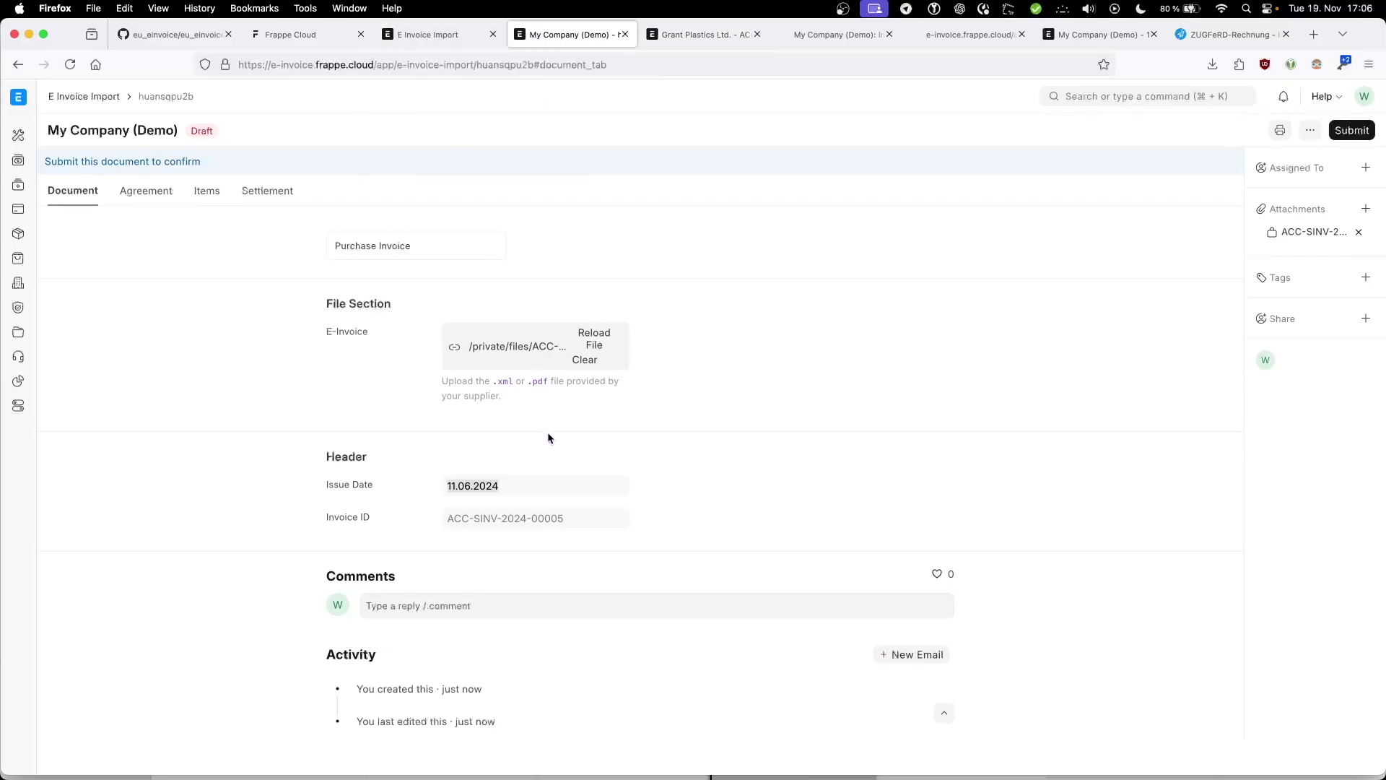
- Review the import's agreement details, checking the seller name, buyer name and supplier field
left_click(131, 195)
left_click_drag(465, 355, 548, 355)
double_click(489, 474)
triple_click(489, 473)
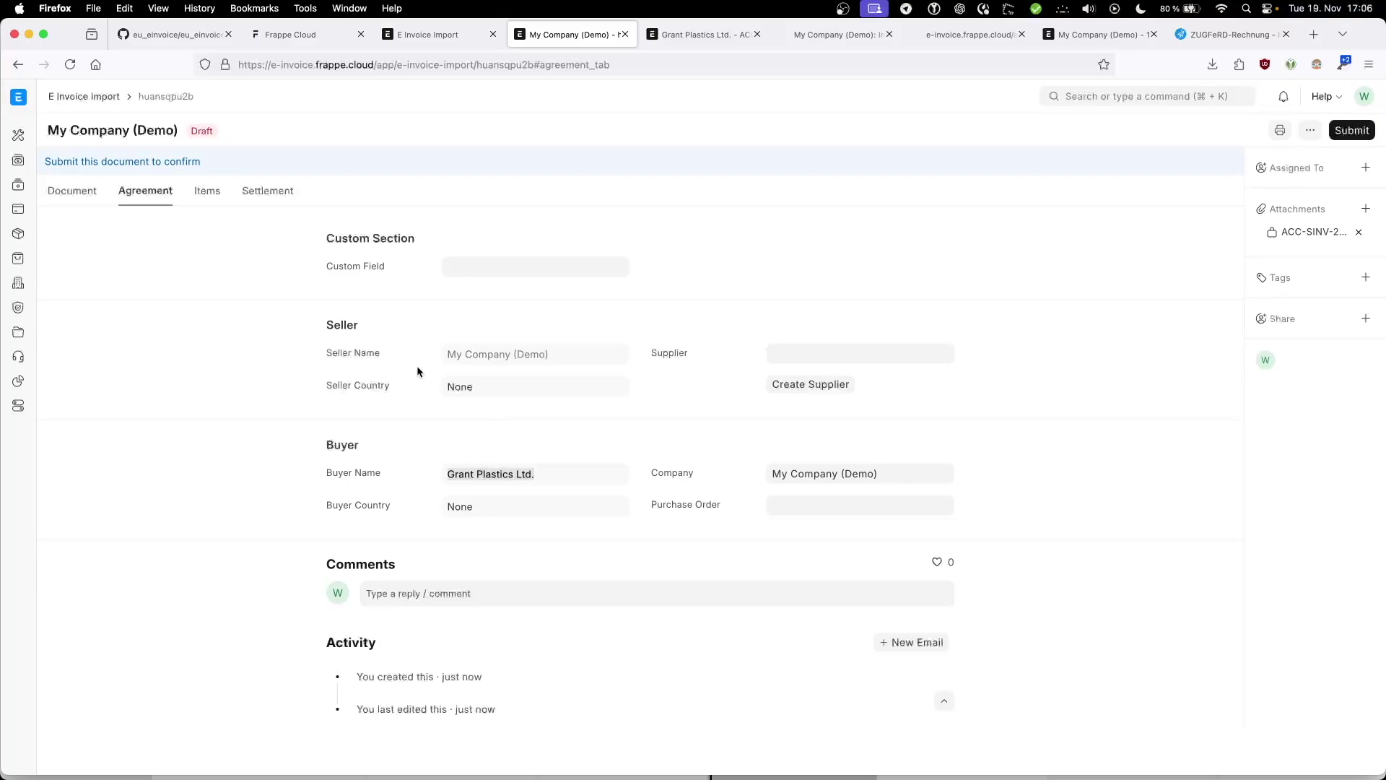
left_click(816, 350)
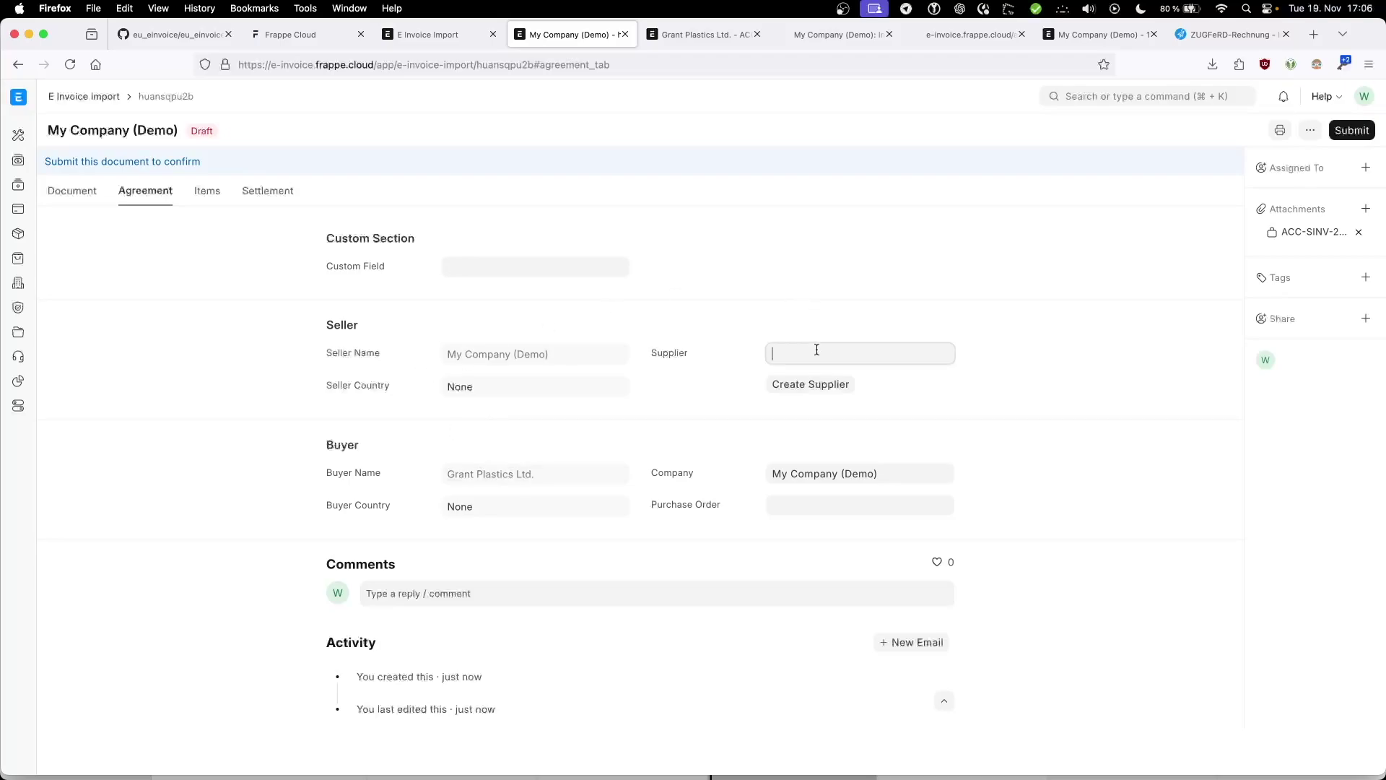
left_click(756, 284)
- Compare the import's item quantity, rate and amount with the items of the Grant Plastics Ltd. sales invoice
left_click(205, 192)
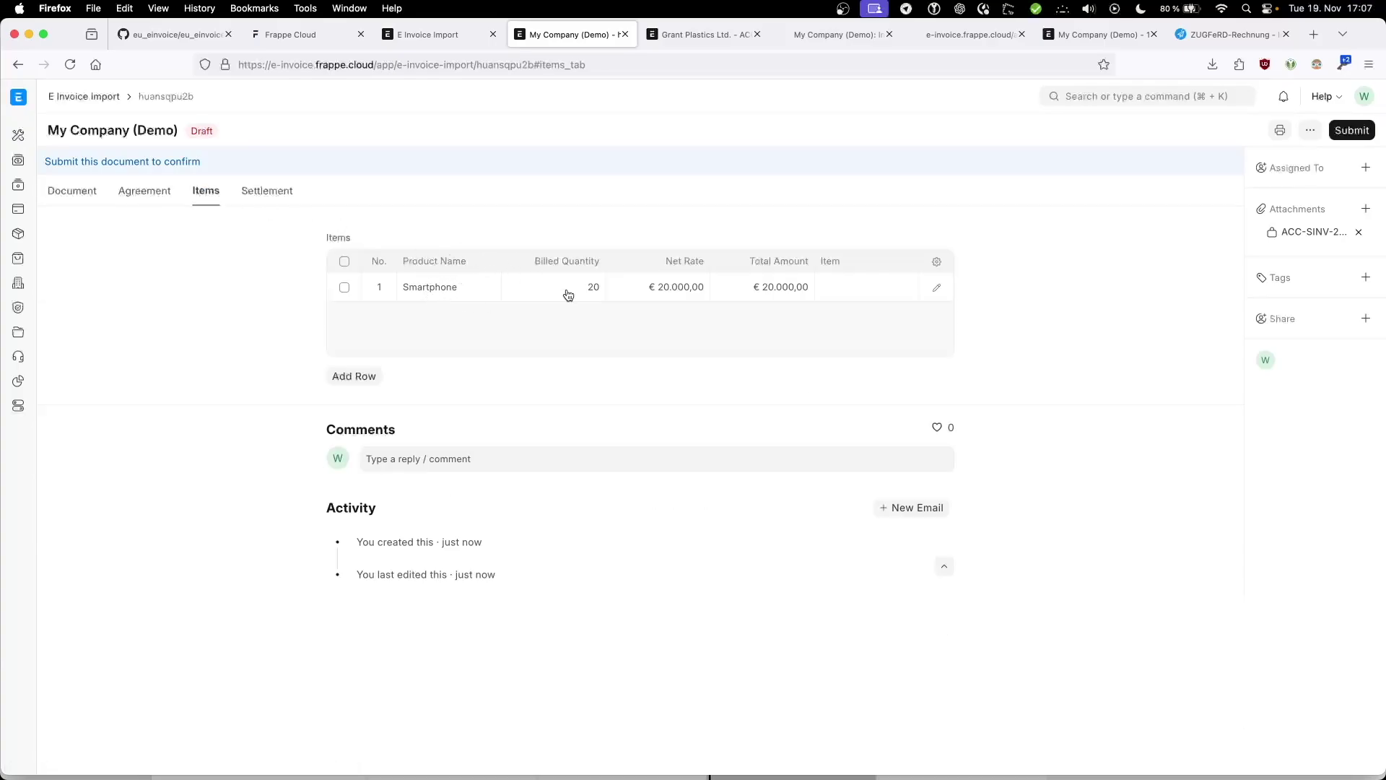
left_click(713, 33)
scroll(734, 371, "down", 5)
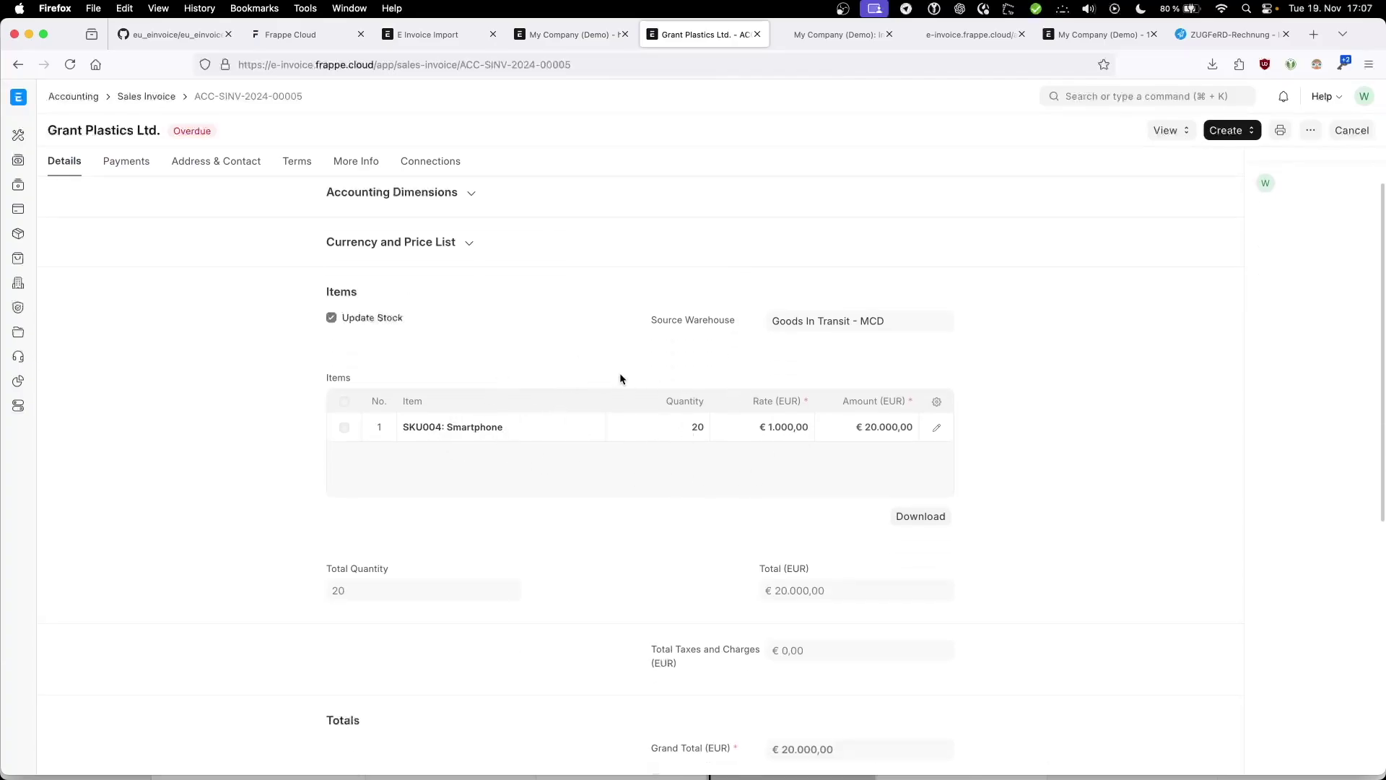
left_click(566, 34)
left_click(468, 36)
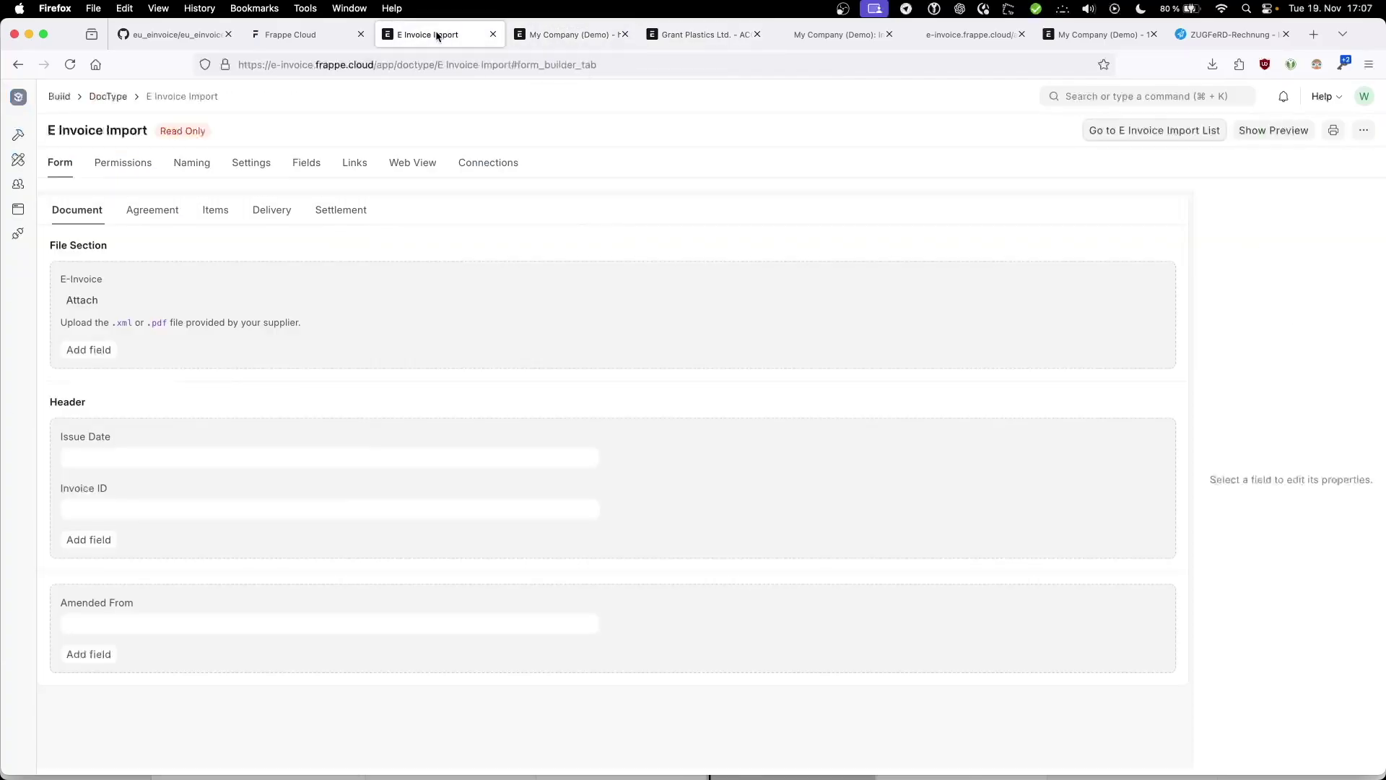
left_click(544, 34)
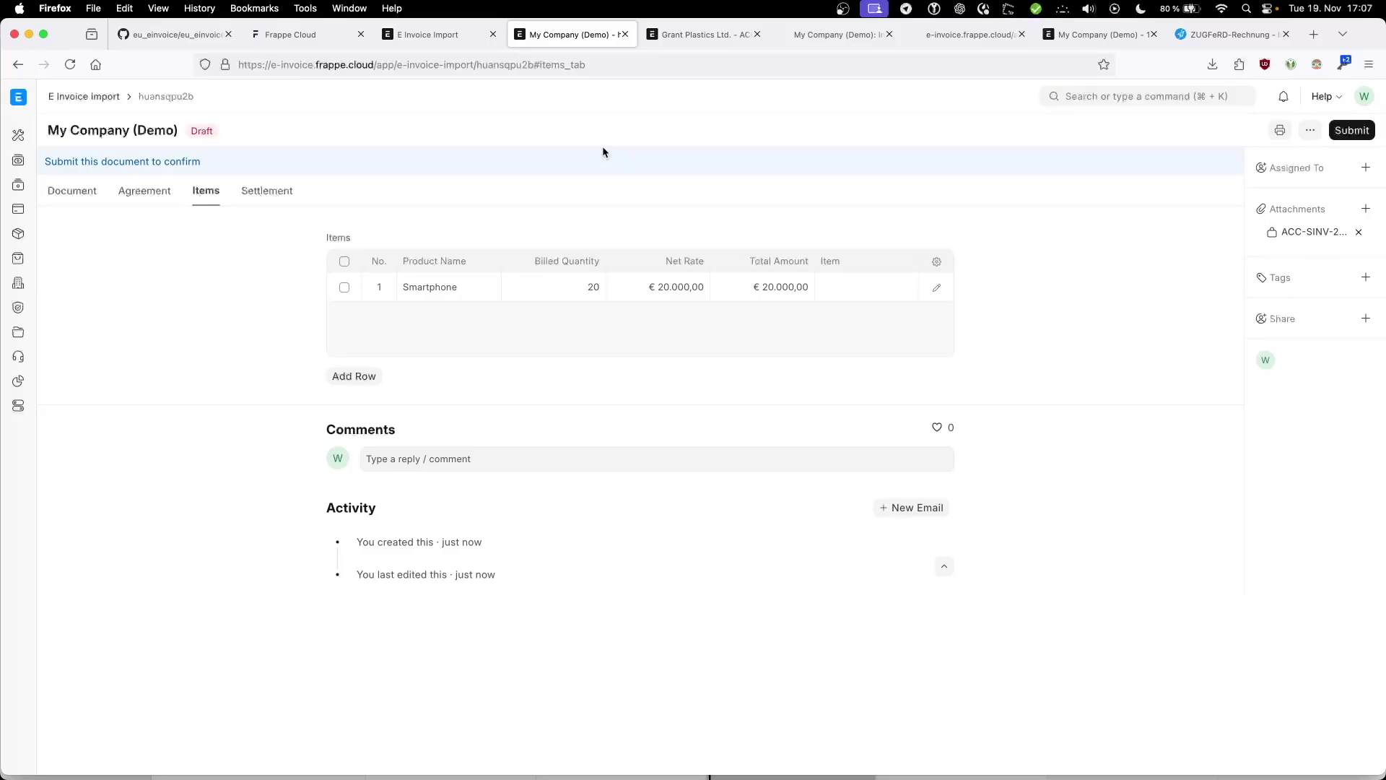
- Open the alyf-de organization page from the eu_einvoice repository on GitHub and follow ALYF GmbH
left_click(173, 34)
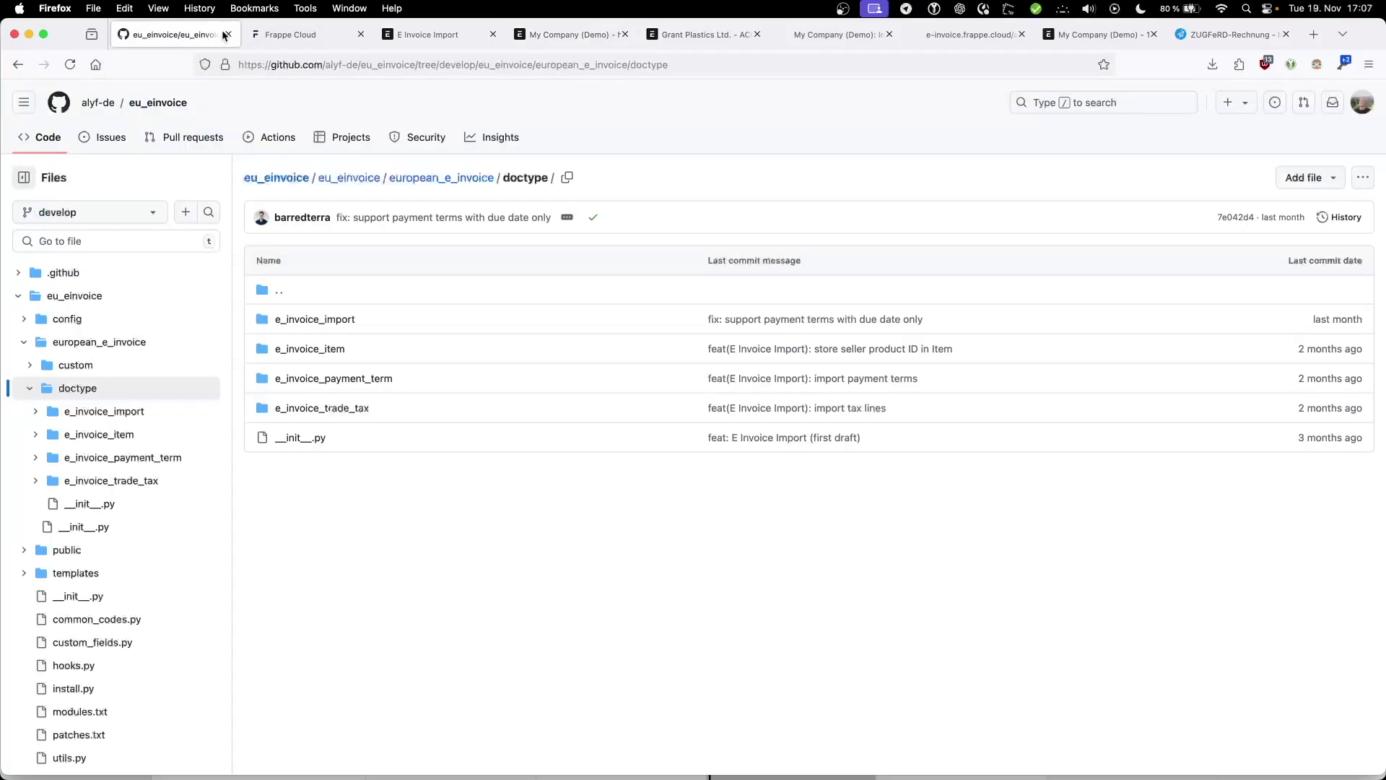
left_click(99, 104)
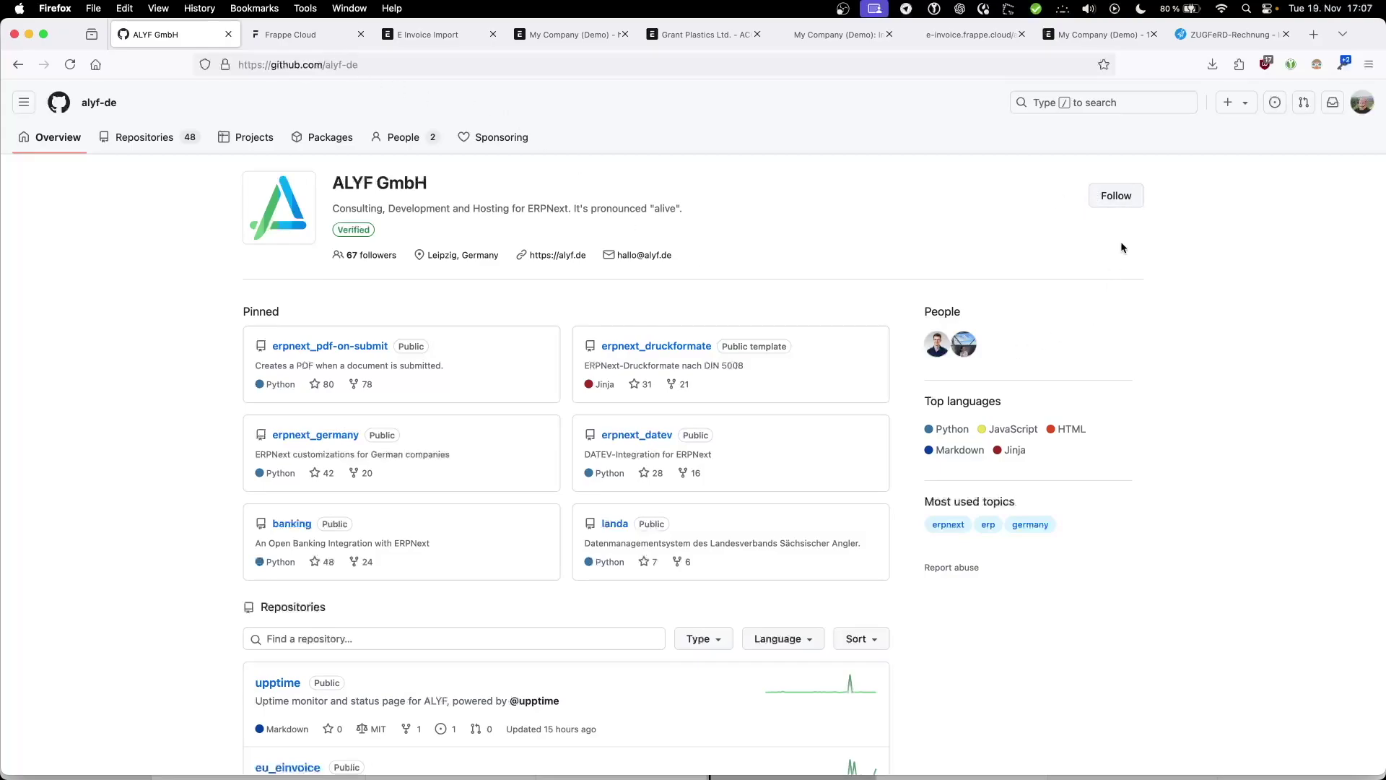
left_click(1123, 204)
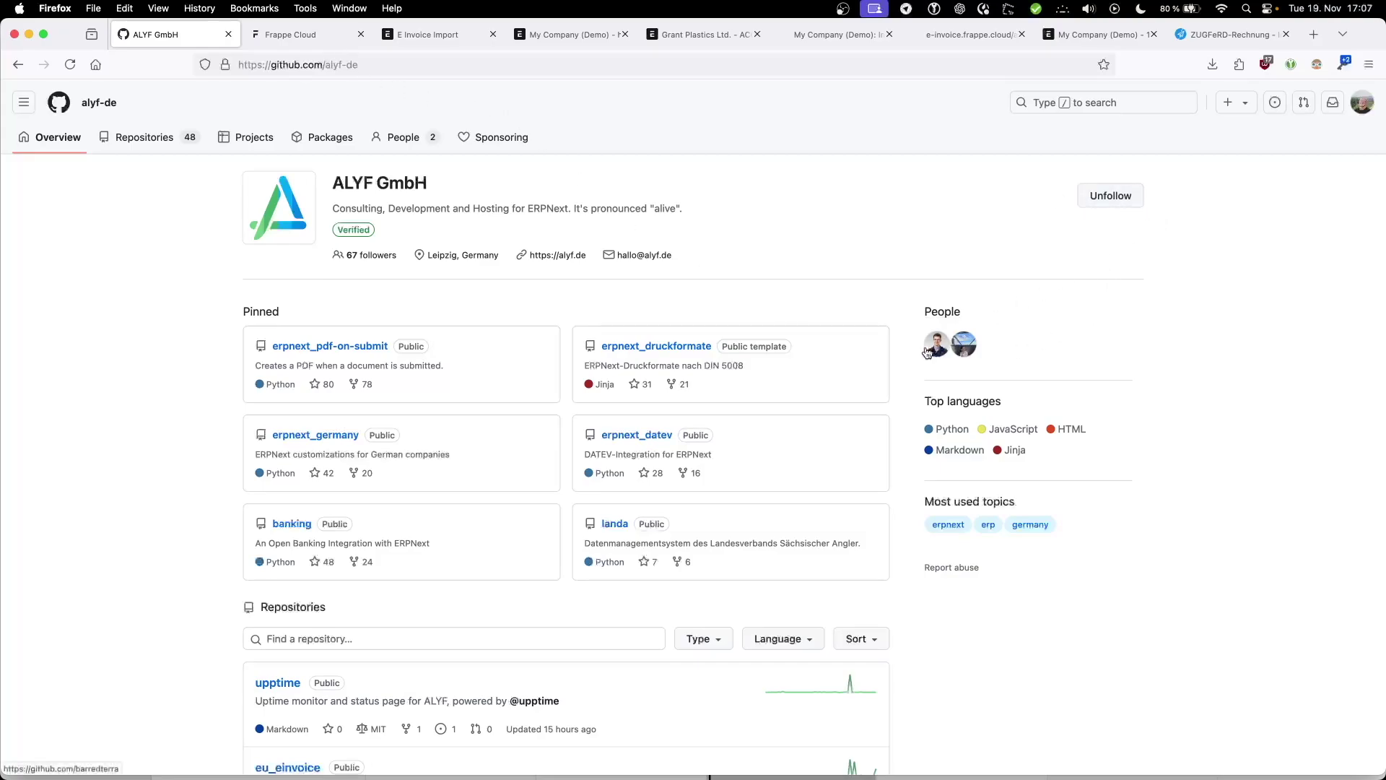
mouse_move(937, 345)
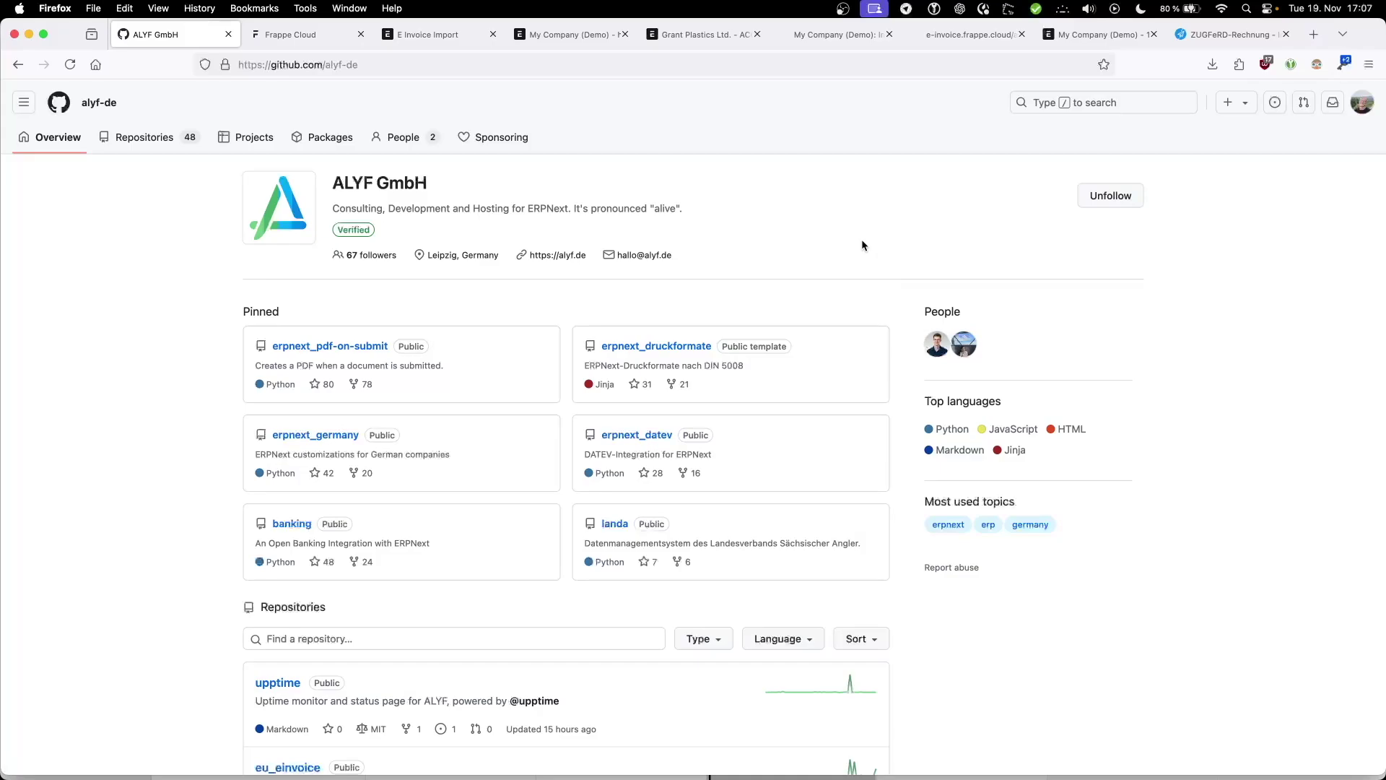